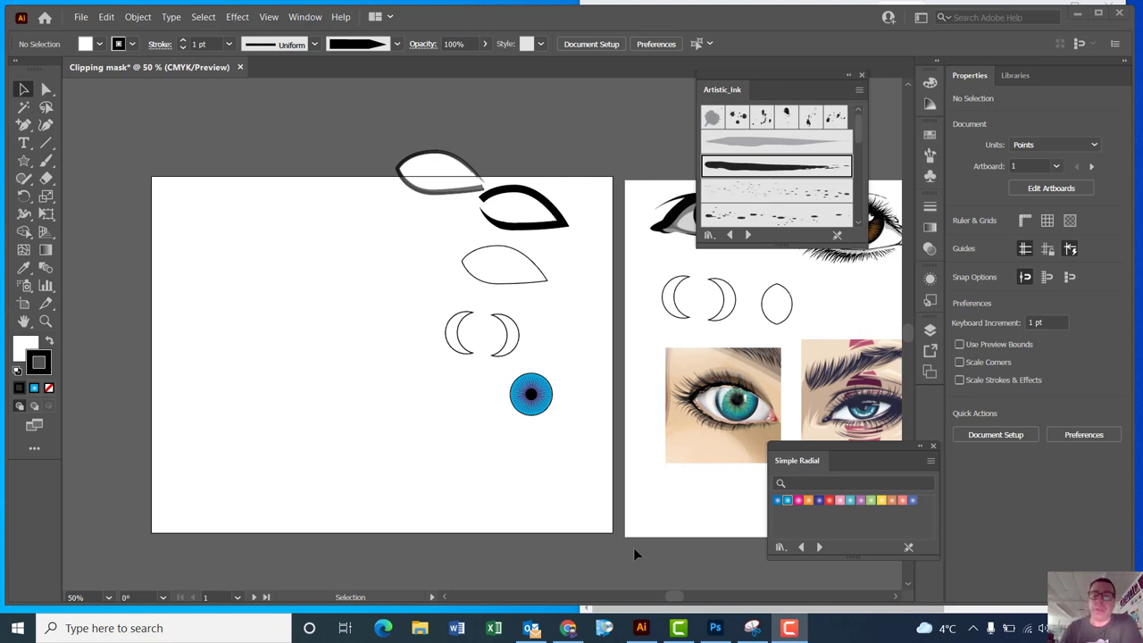
Examine the reference eye illustrations on the second artboard.
left_click_drag(675, 597, 687, 604)
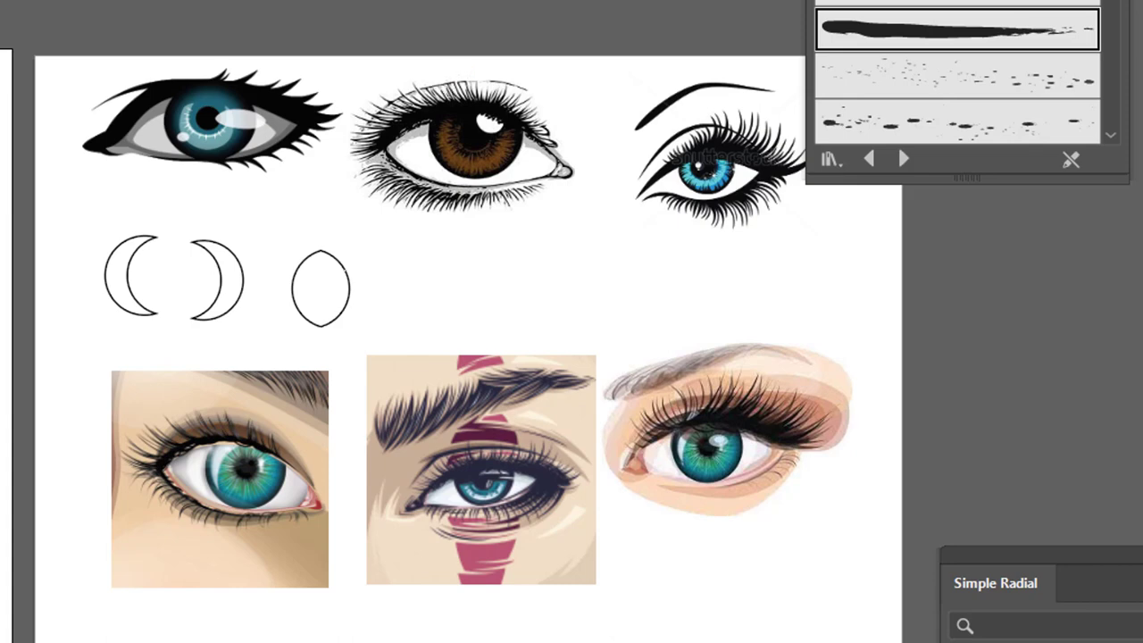
scroll(468, 348, "left", 6)
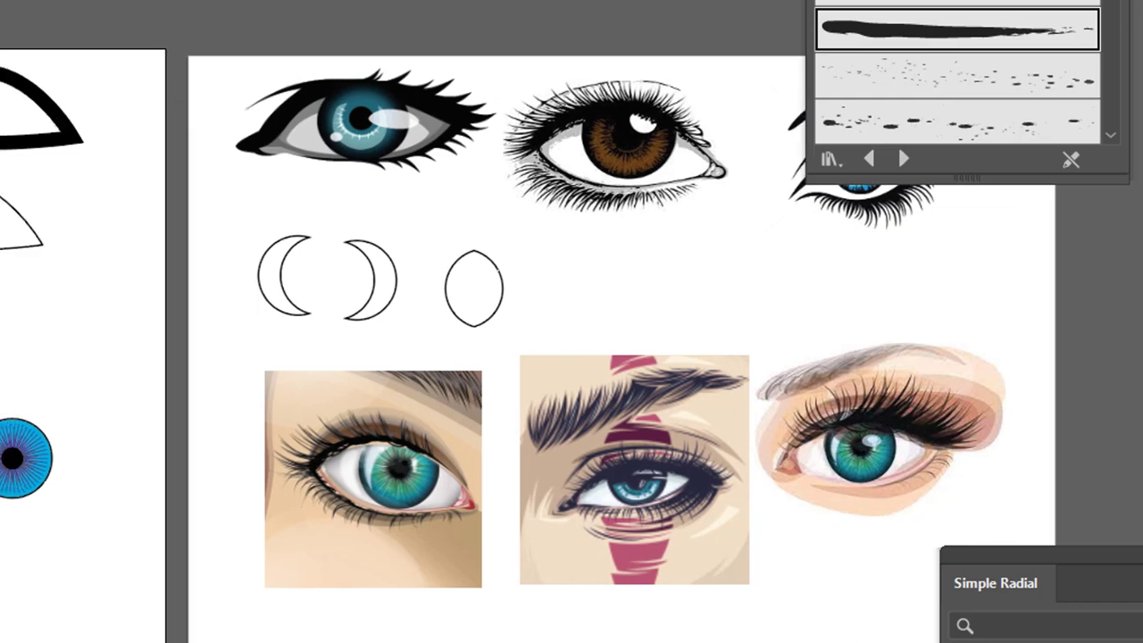
scroll(470, 346, "left", 3)
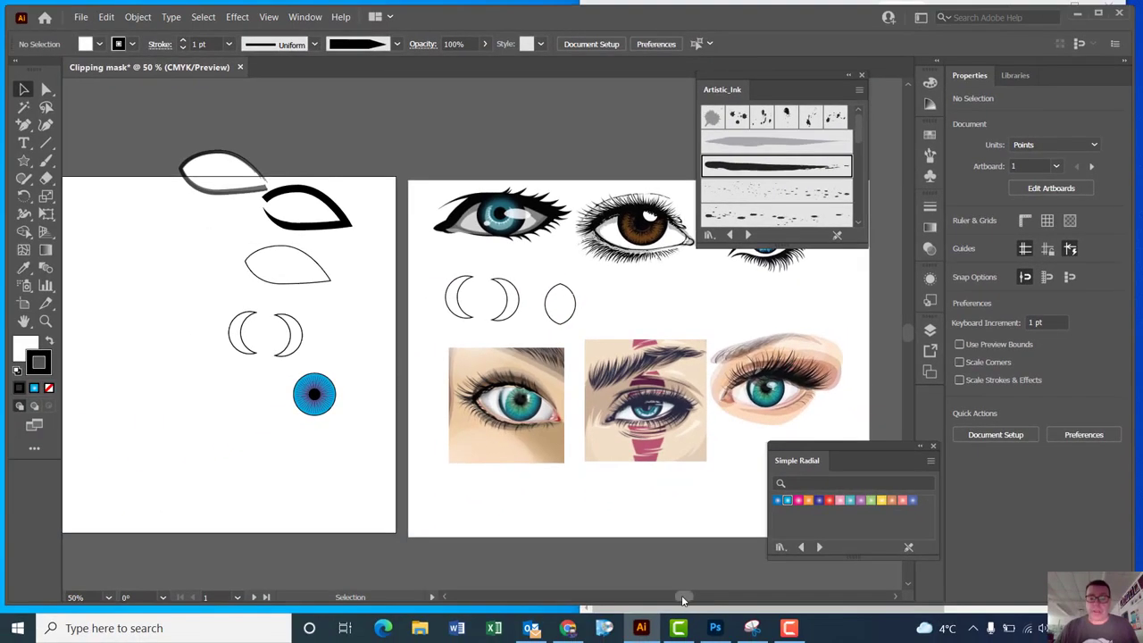
left_click_drag(682, 600, 673, 596)
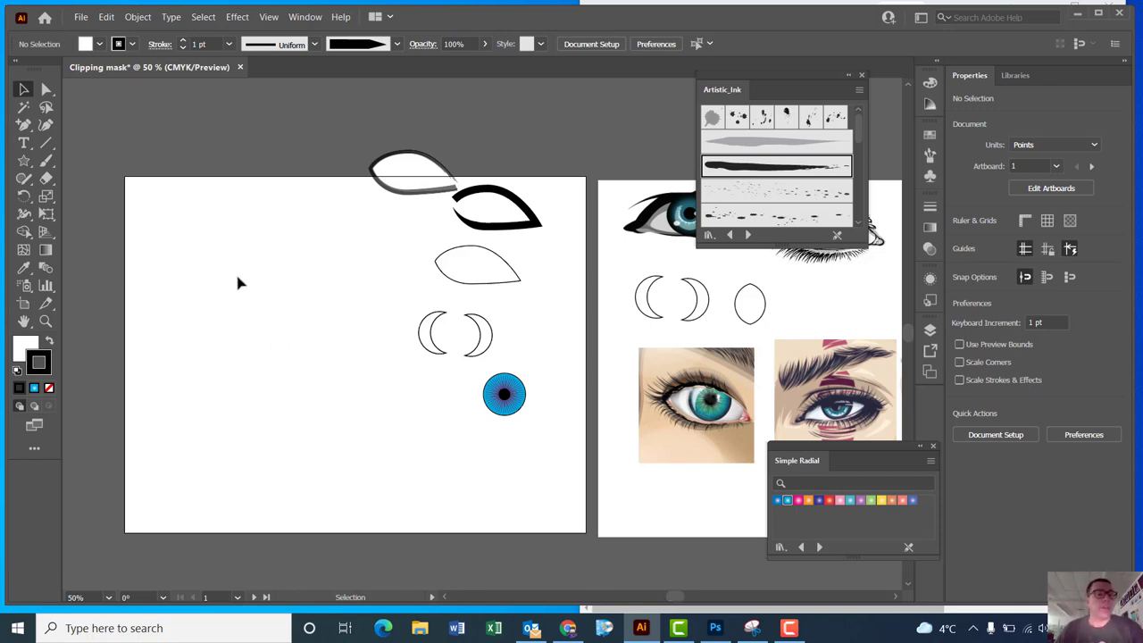
Draw a horizontal ellipse about 234 by 121 pt on the empty lower part of the first artboard.
left_click(23, 162)
left_click(24, 166)
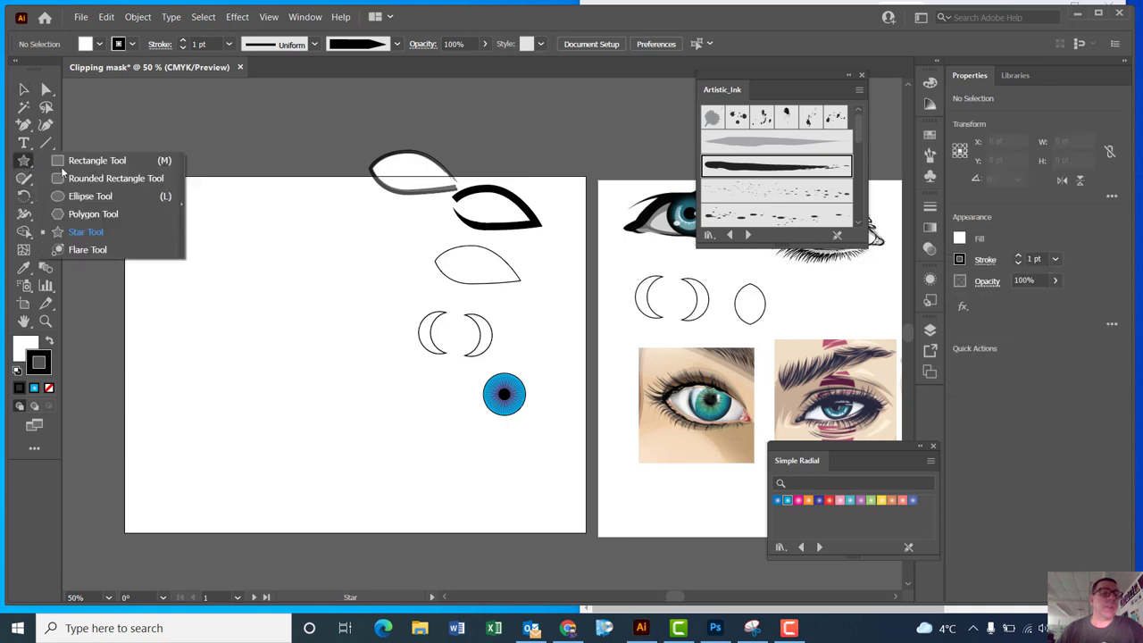
left_click(77, 196)
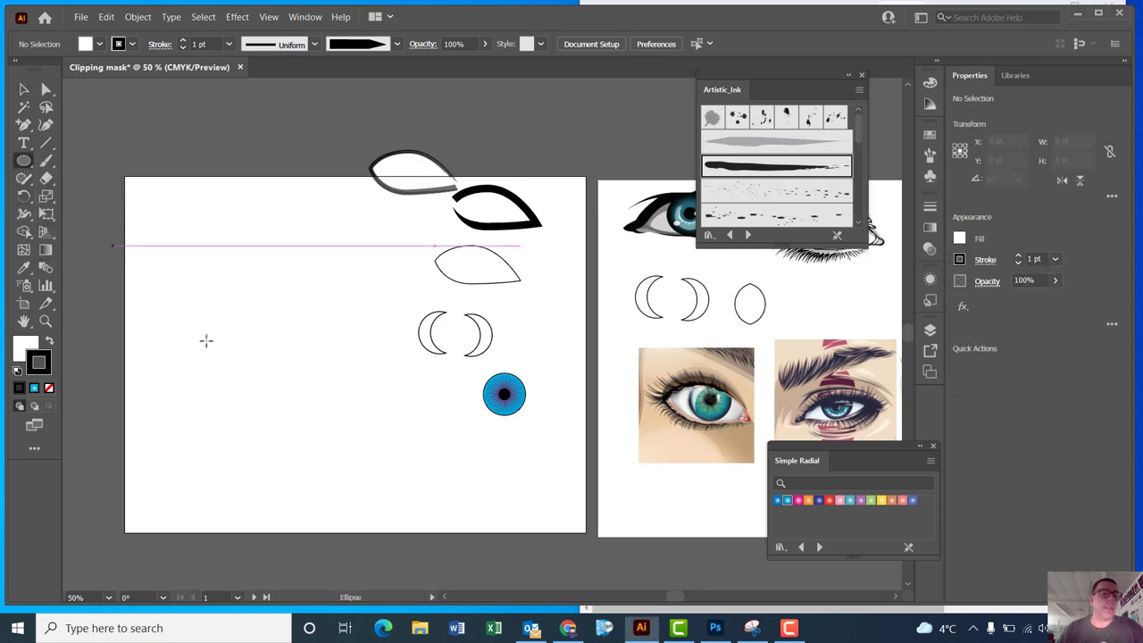
mouse_move(151, 341)
left_mouse_down()
mouse_move(263, 388)
mouse_move(289, 412)
left_mouse_up()
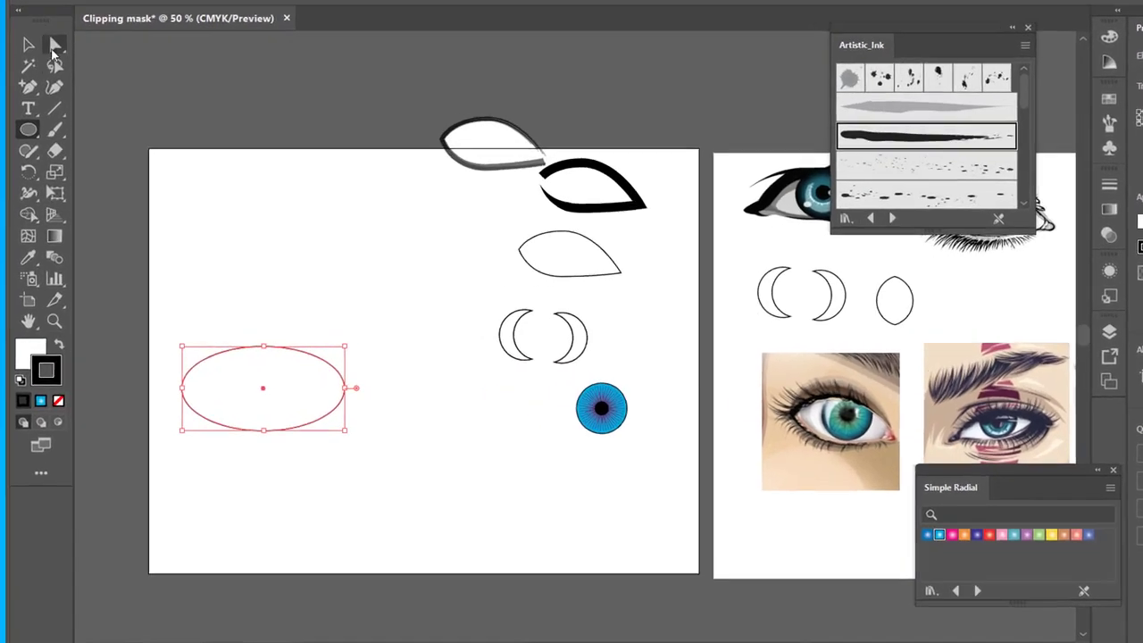
Convert the ellipse's left and right anchor points to corners to form pointed eye ends.
left_click(48, 77)
left_click(185, 302)
left_click_drag(166, 376, 372, 409)
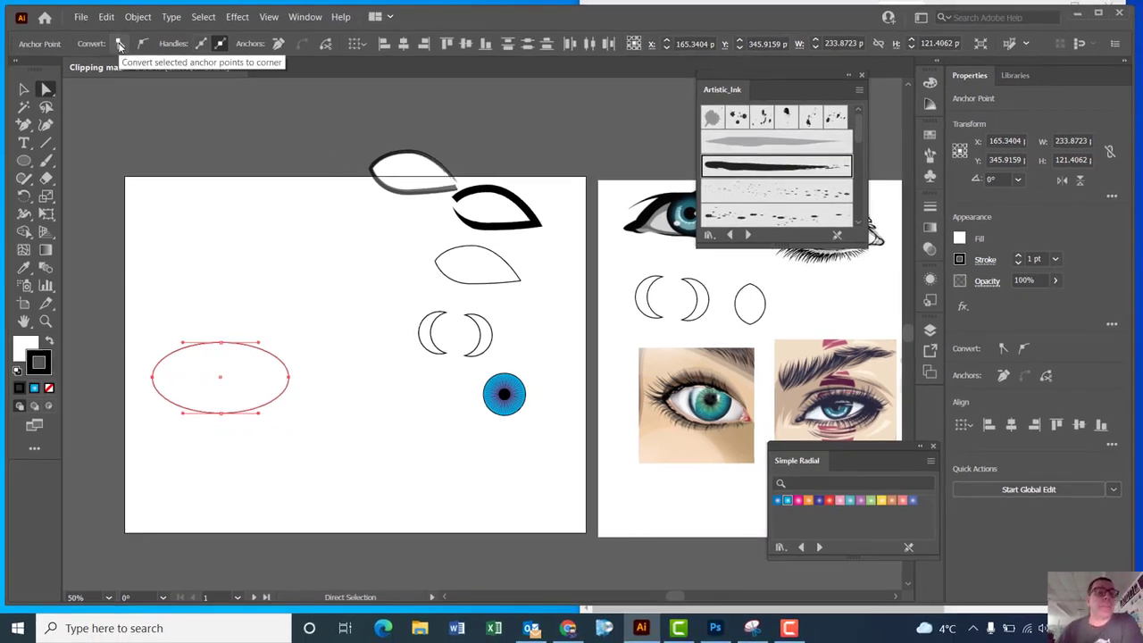
left_click(119, 46)
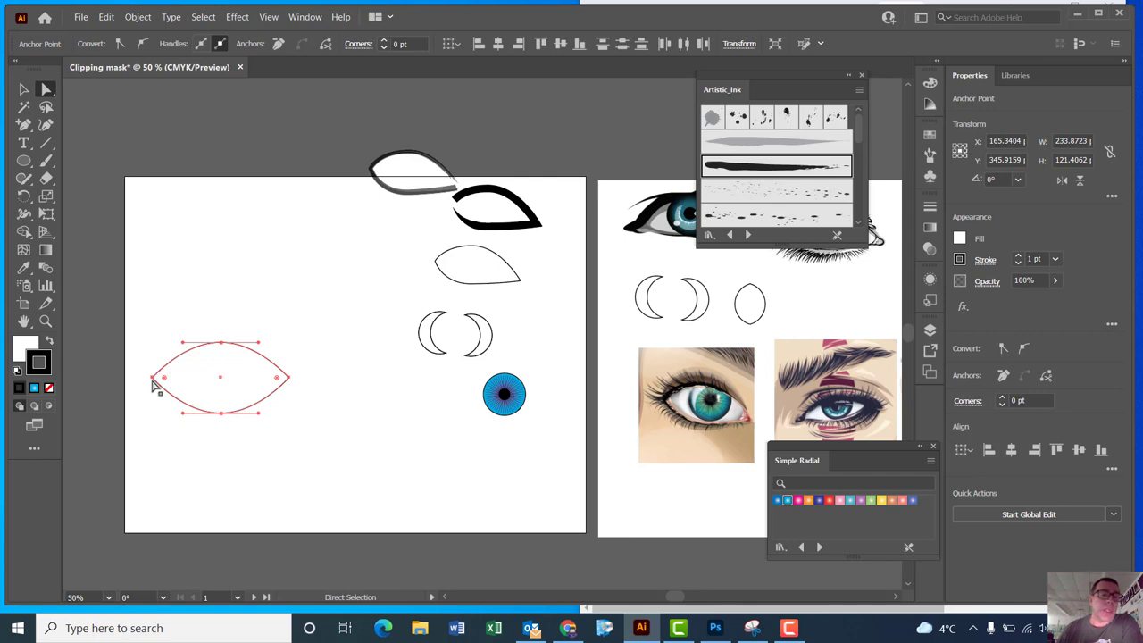
Shift both corner points of the eye shape slightly down and right, and lower the right corner a little more.
left_click_drag(153, 381, 158, 385)
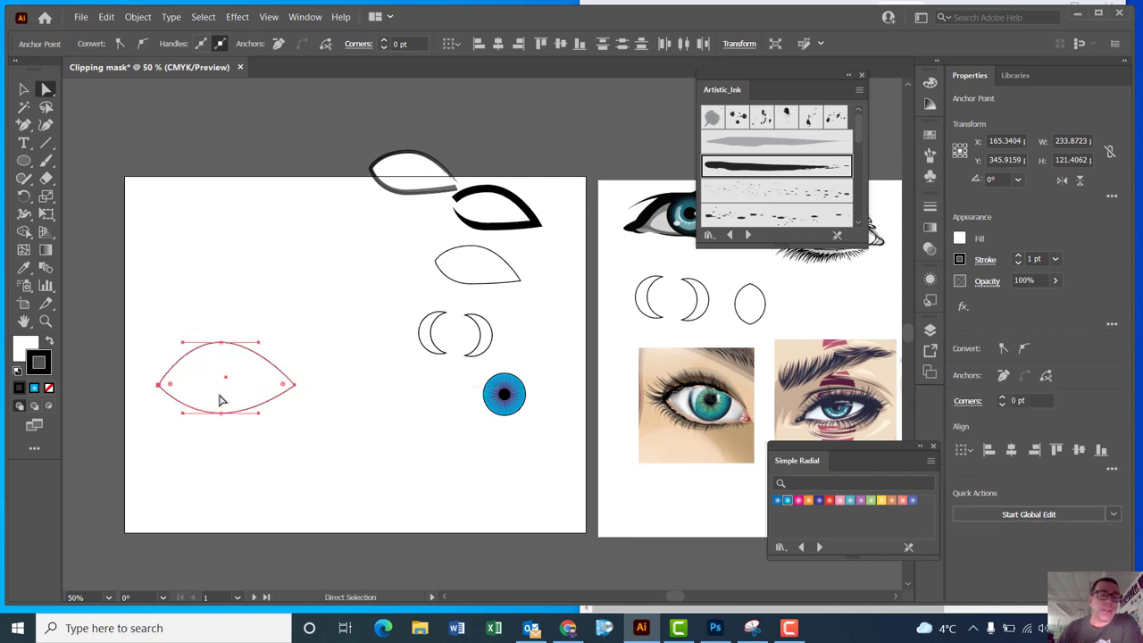
left_click(304, 394)
left_click(295, 385)
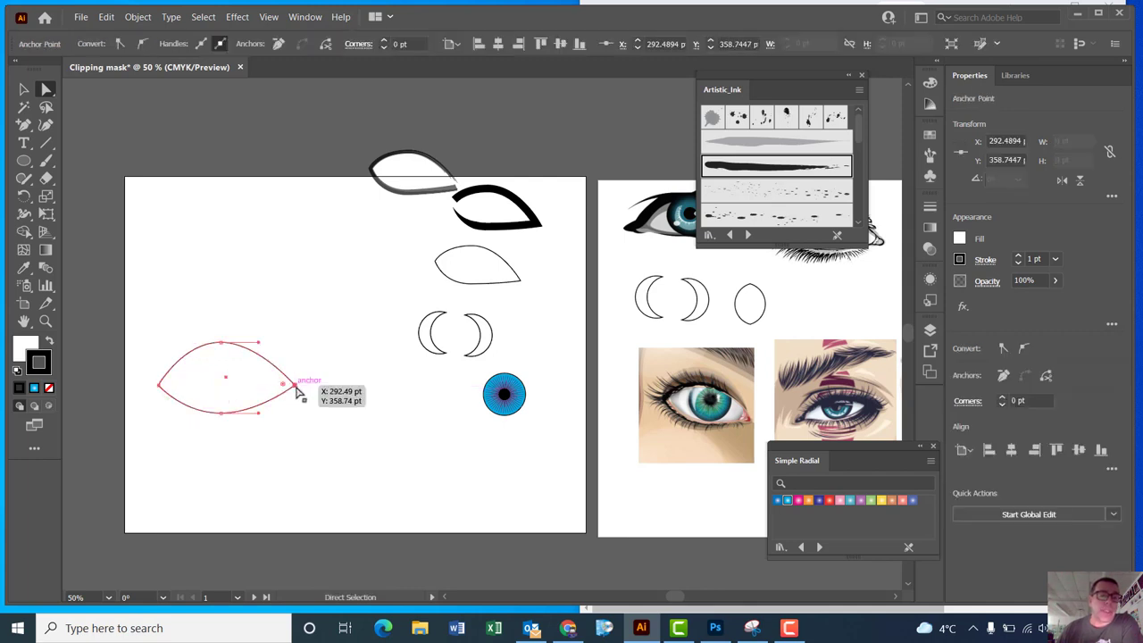
mouse_move(296, 390)
left_mouse_down()
mouse_move(294, 404)
mouse_move(294, 386)
left_mouse_up()
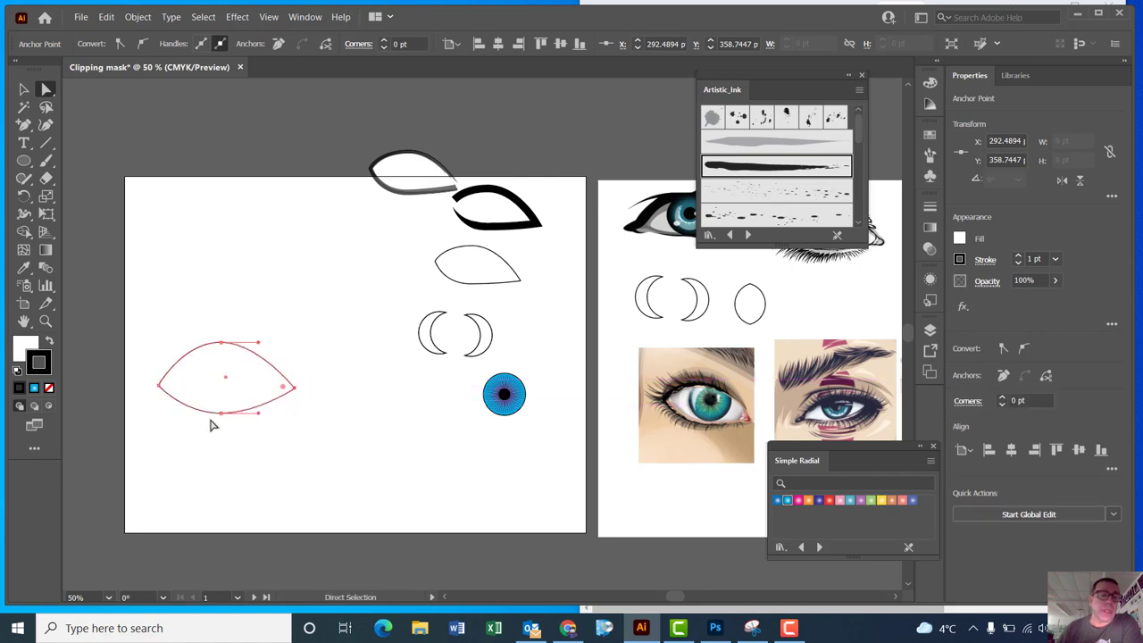
Reshape the lower lid curve by extending the bottom anchor's left handle outward and slightly down, and deselect the shape.
left_click(223, 419)
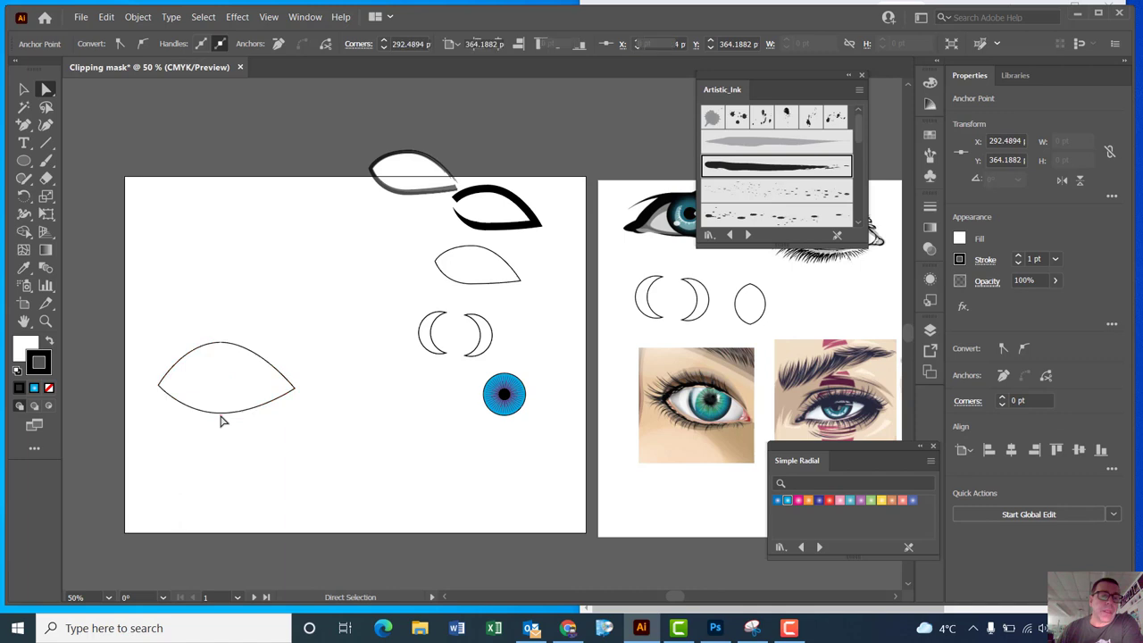
left_click(221, 415)
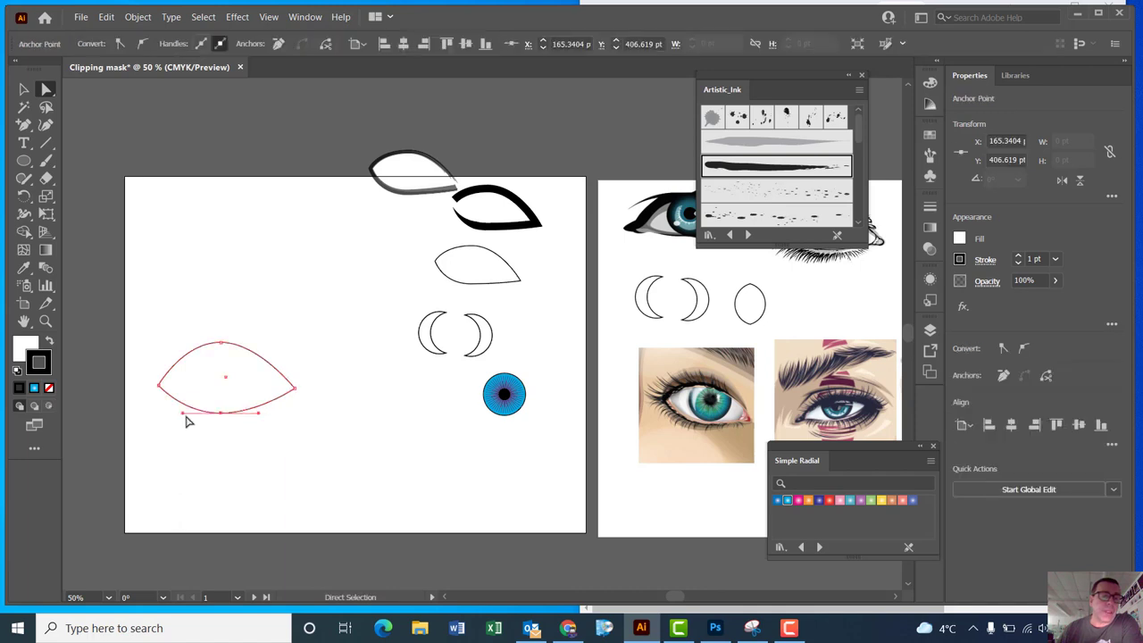
left_click_drag(183, 415, 167, 416)
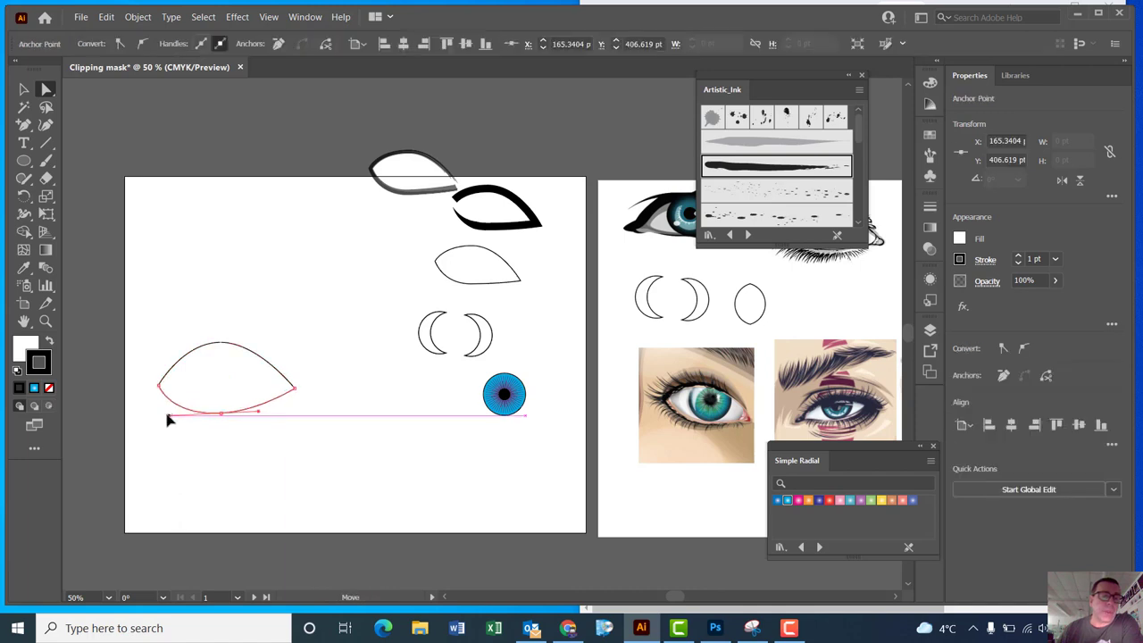
left_click(235, 463)
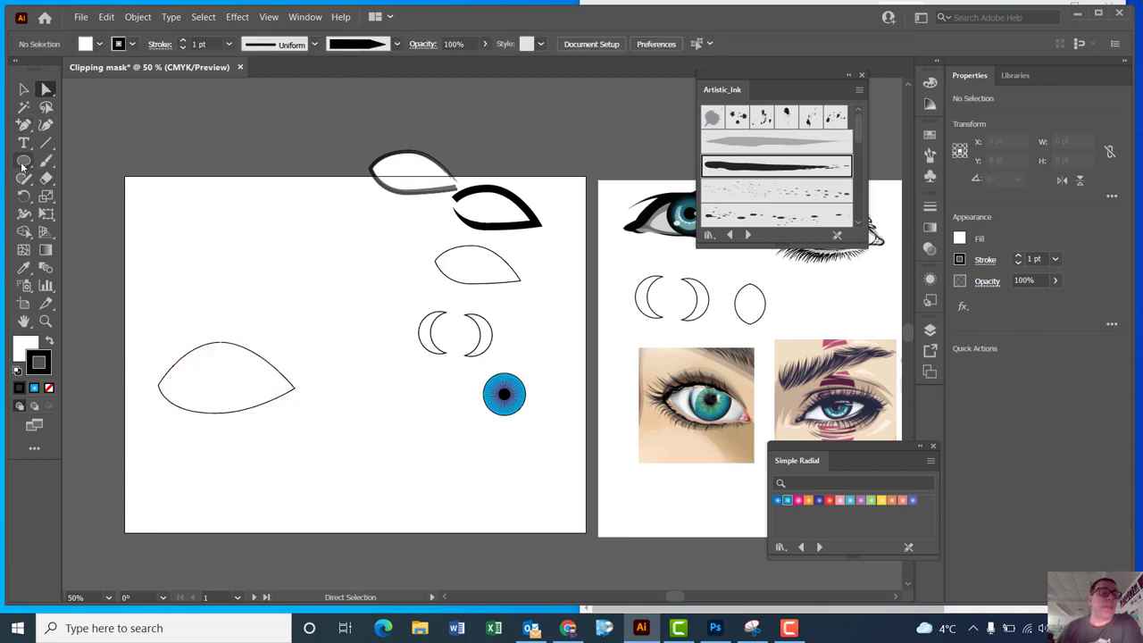
Draw a circle about 124 pt wide above the eye outline and fill it with the Blue Green Radial gradient.
left_click_drag(23, 160, 88, 204)
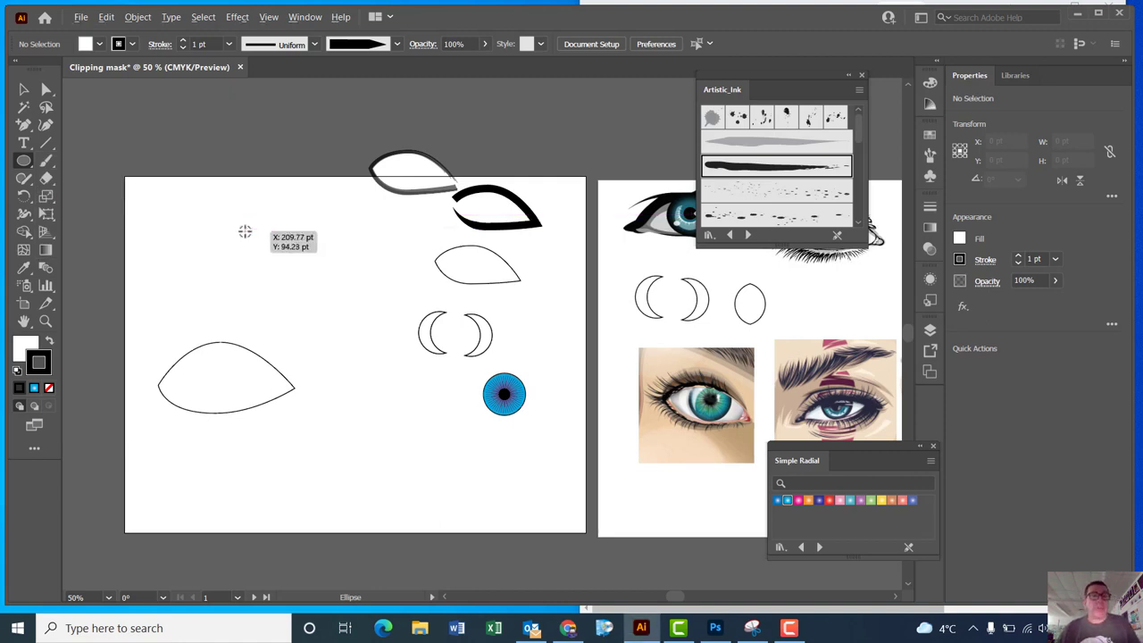
left_click_drag(226, 265, 212, 230)
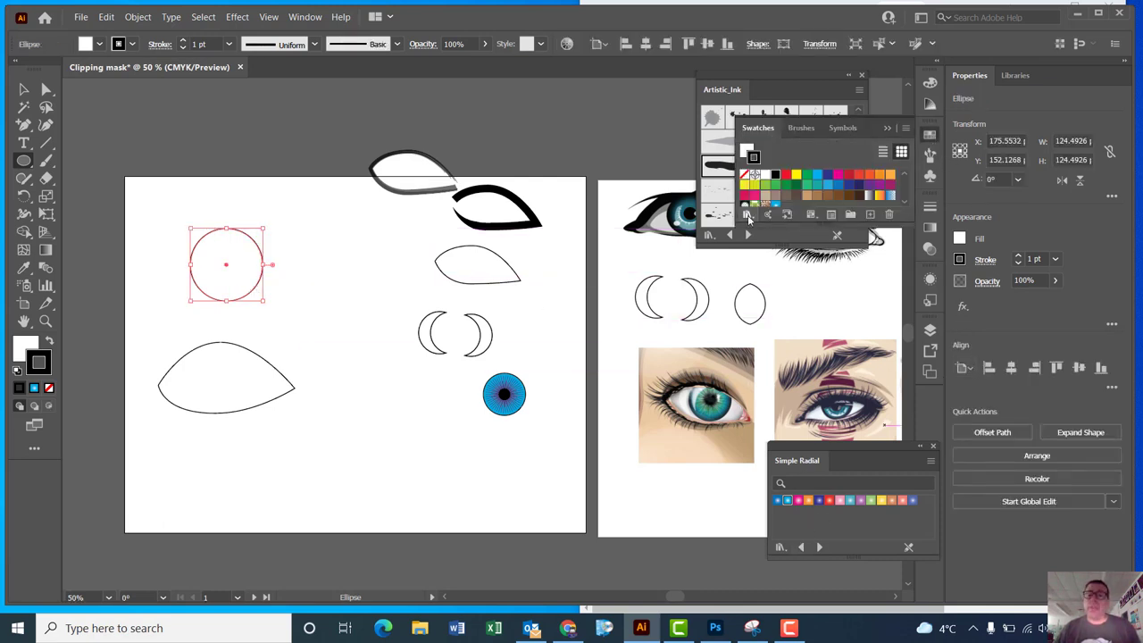
left_click(746, 215)
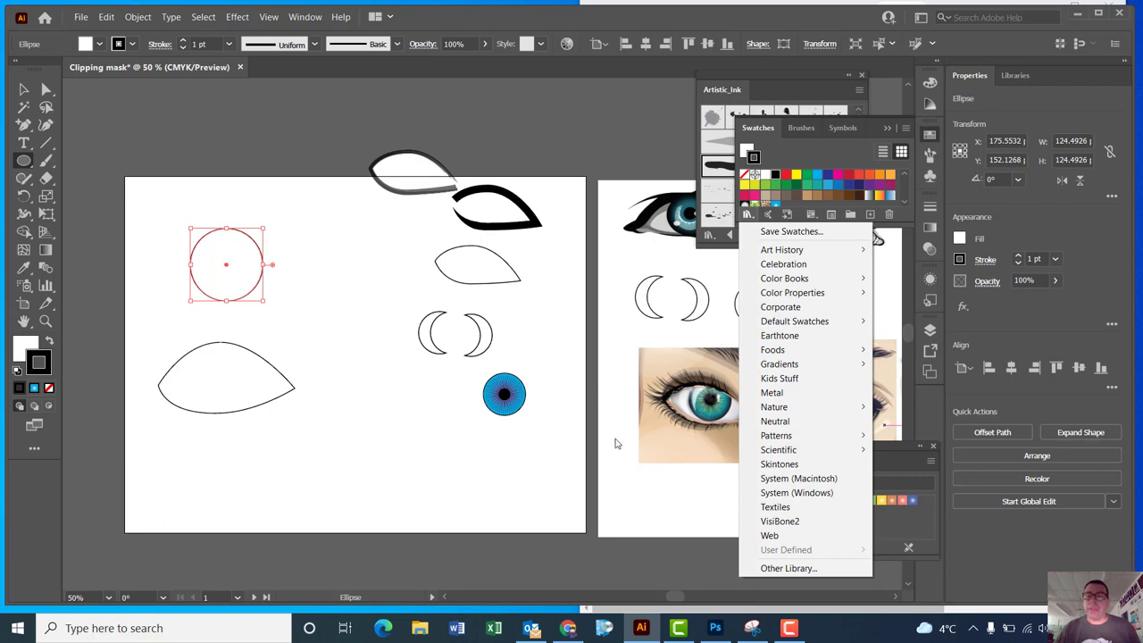
mouse_move(789, 366)
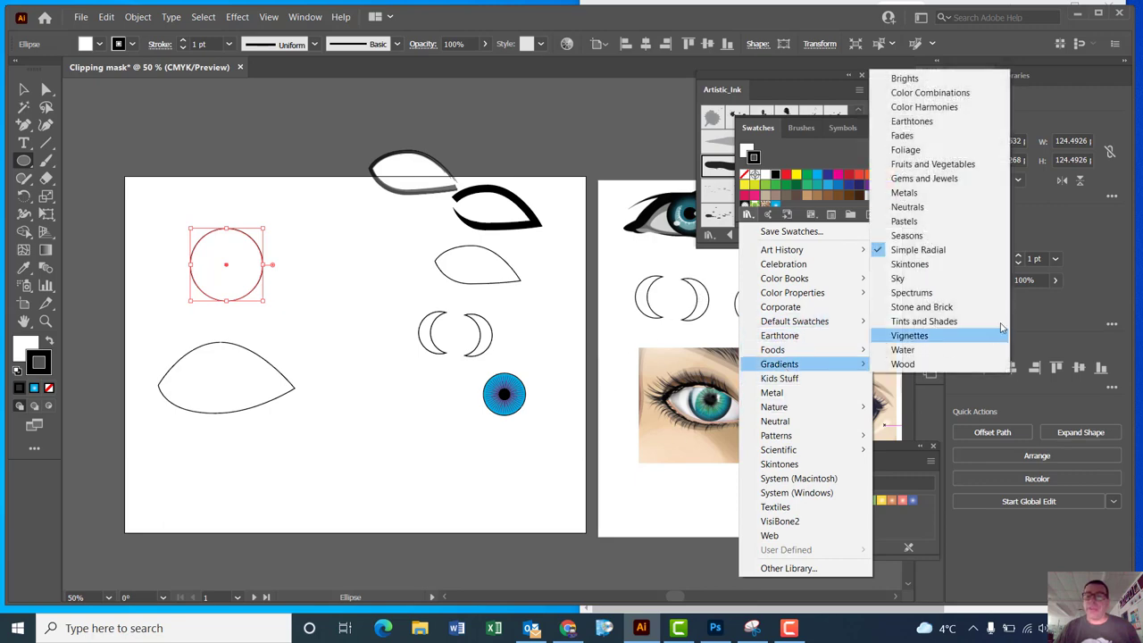
left_click(937, 250)
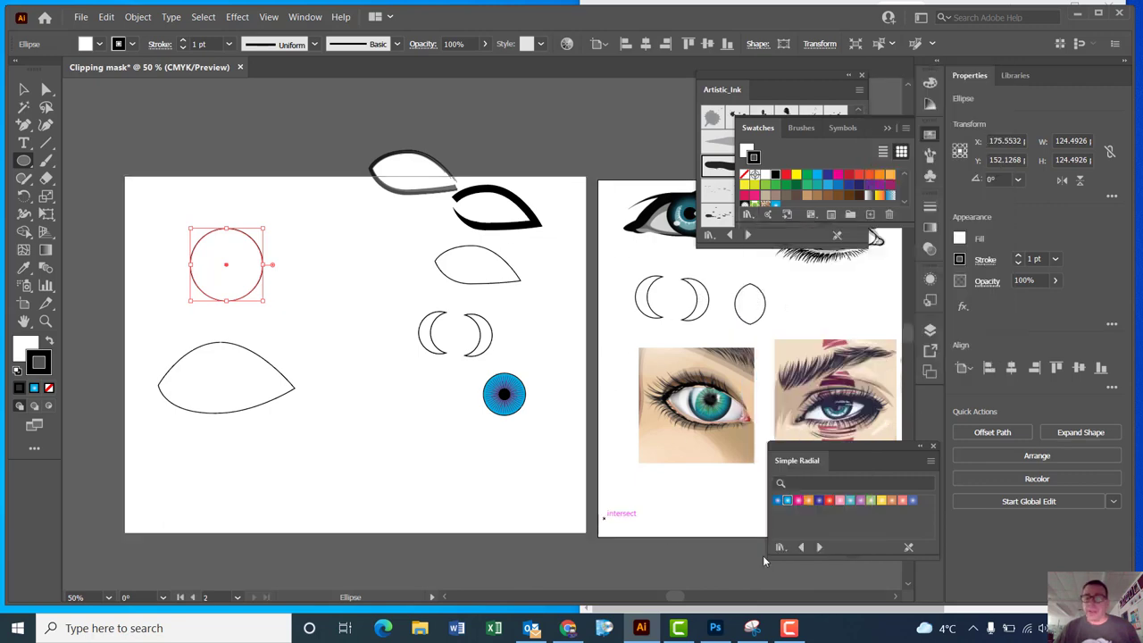
left_click(763, 559)
left_click(603, 335)
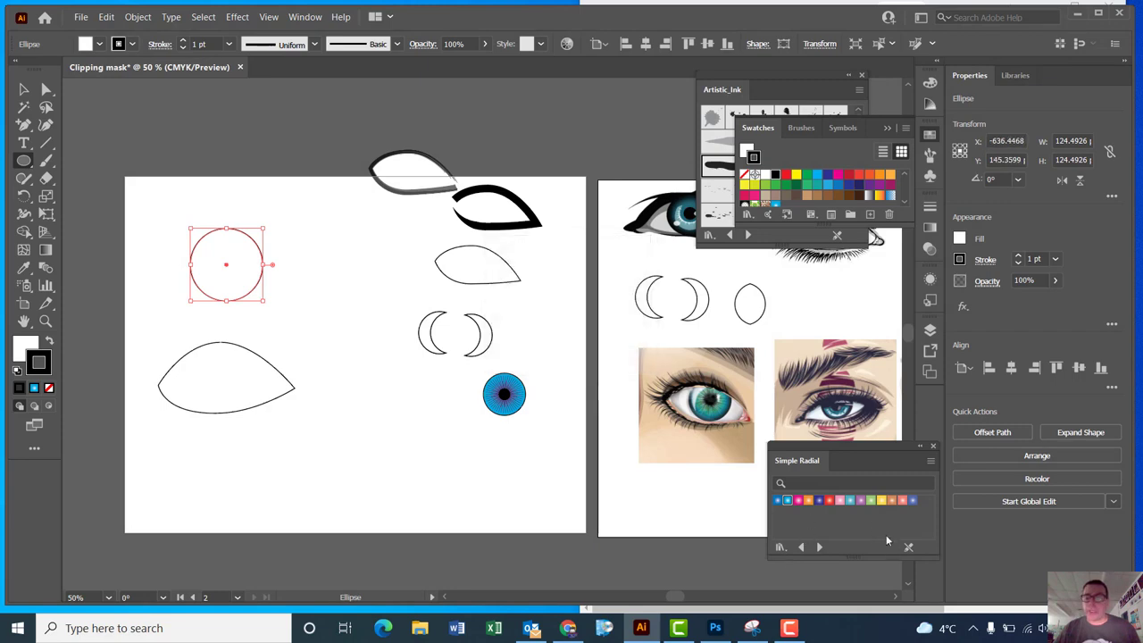
left_click(850, 501)
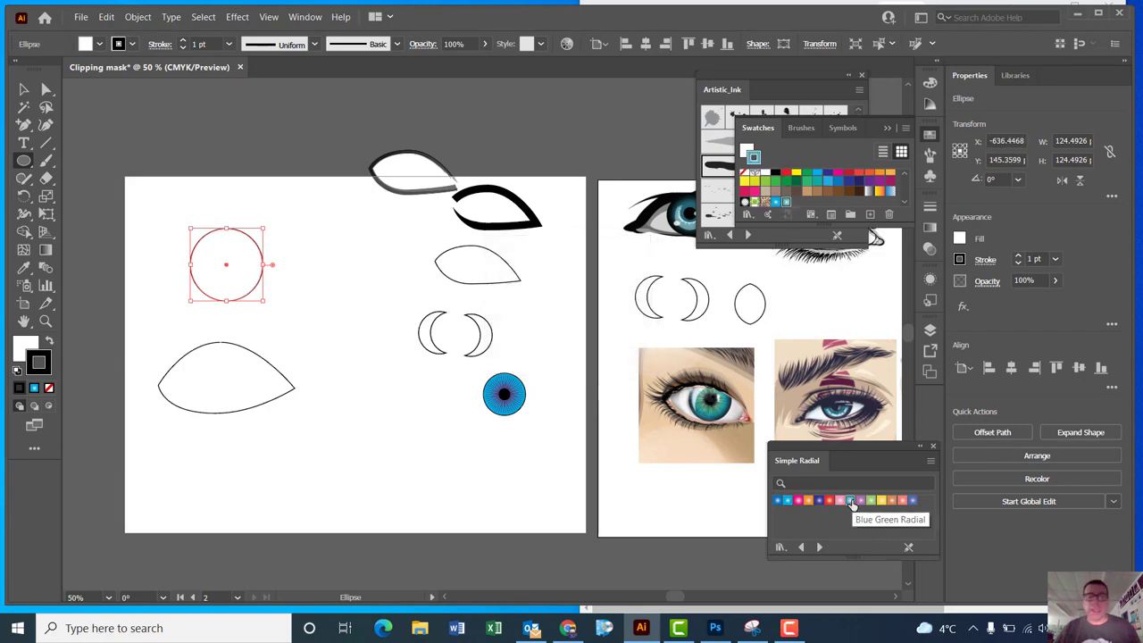
left_click(49, 343)
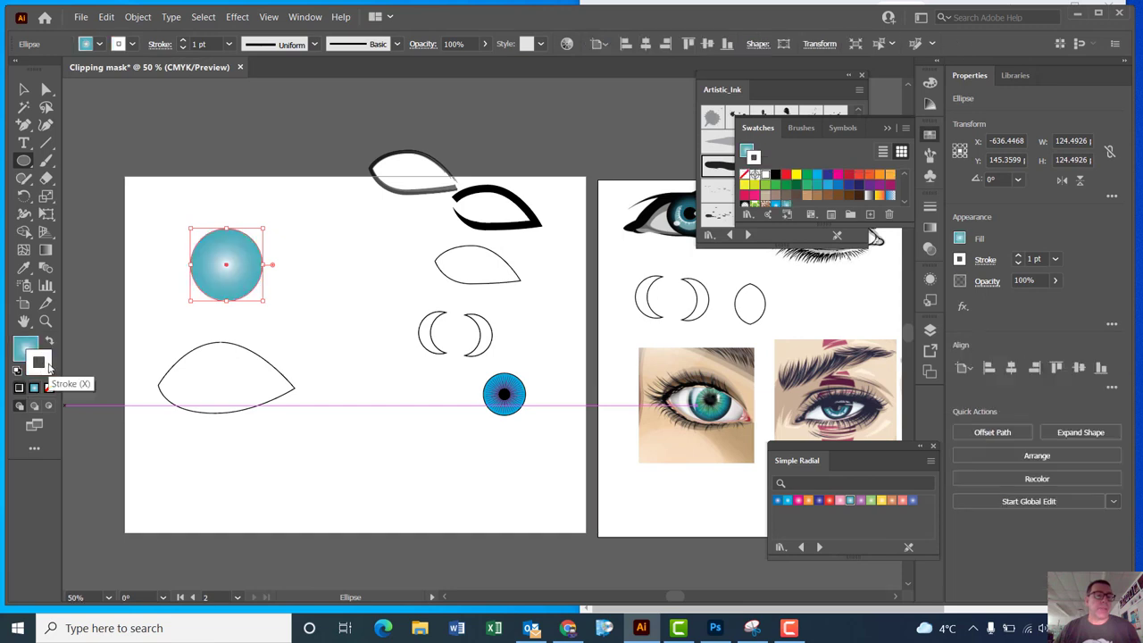
Give the gradient circle a black stroke with a weight of 0.25 pt.
left_click(775, 174)
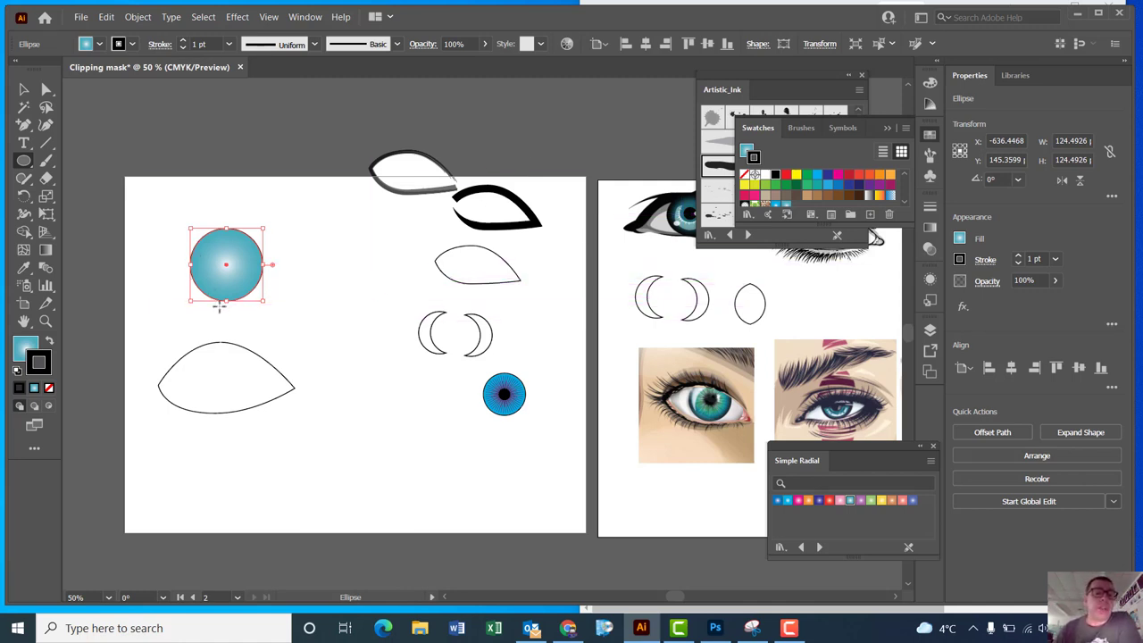
left_click(887, 128)
scroll(746, 203, "down", 3)
scroll(745, 203, "up", 4)
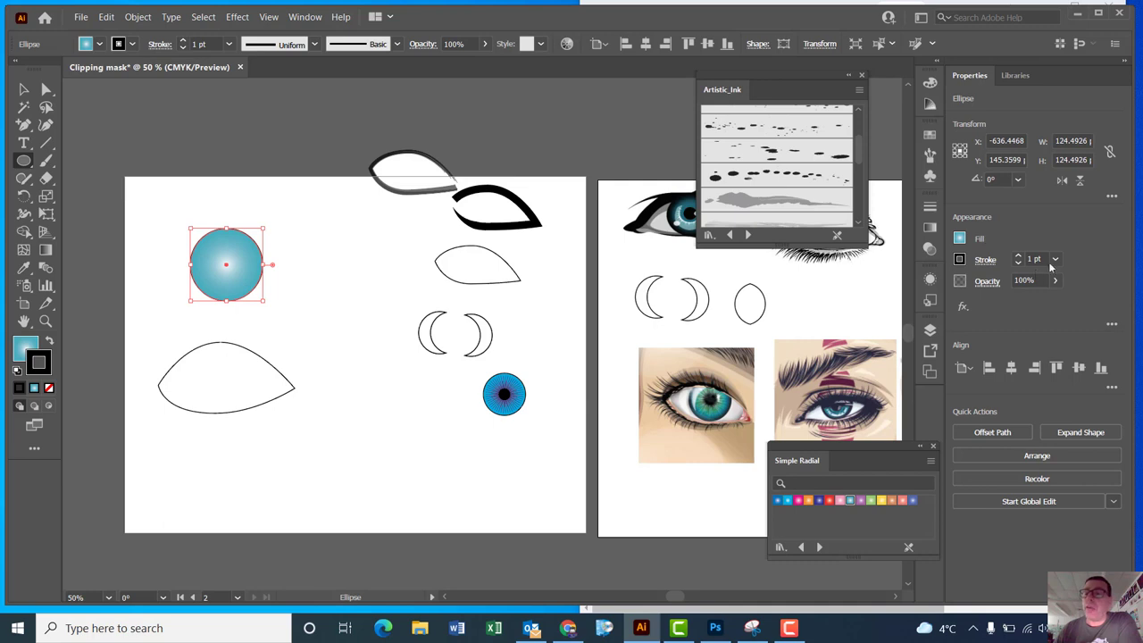
scroll(750, 165, "down", 3)
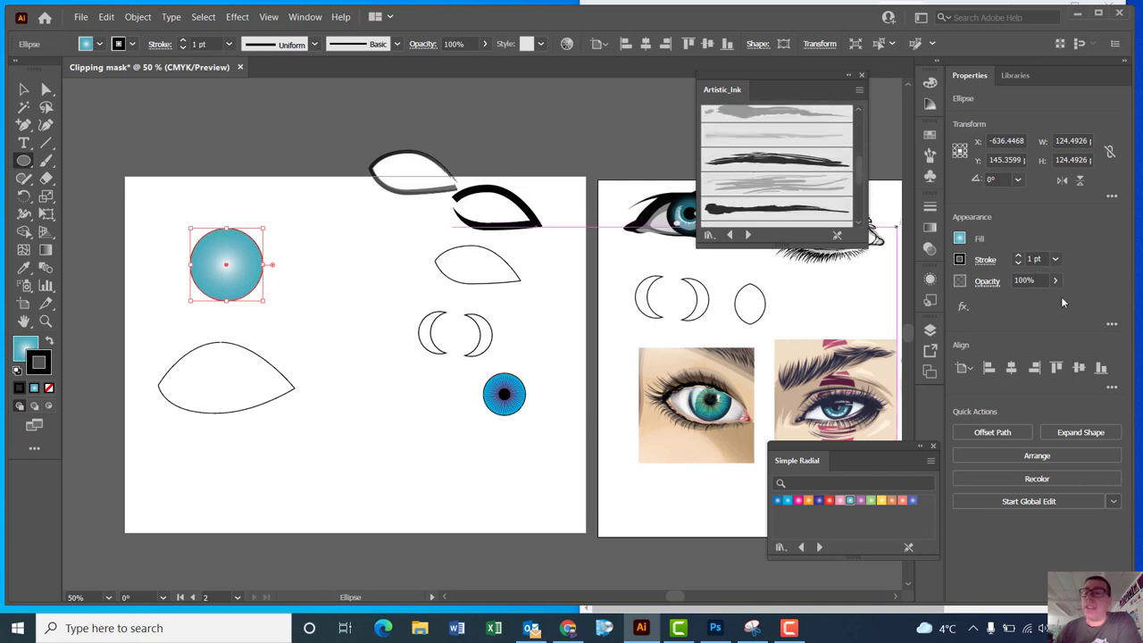
left_click(1054, 261)
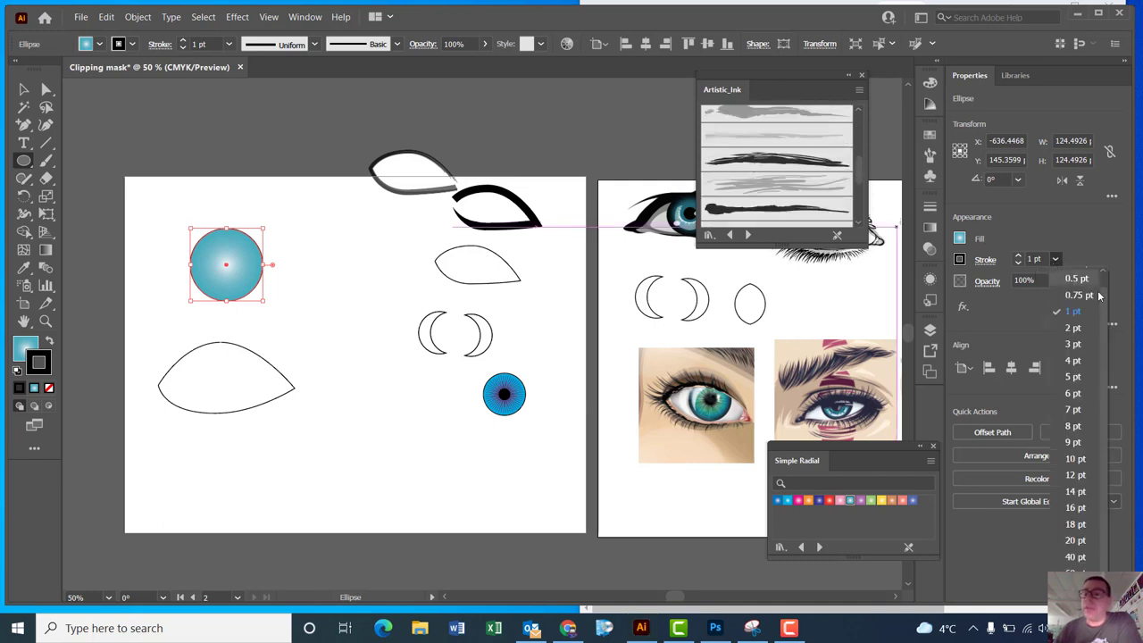
left_click(1075, 275)
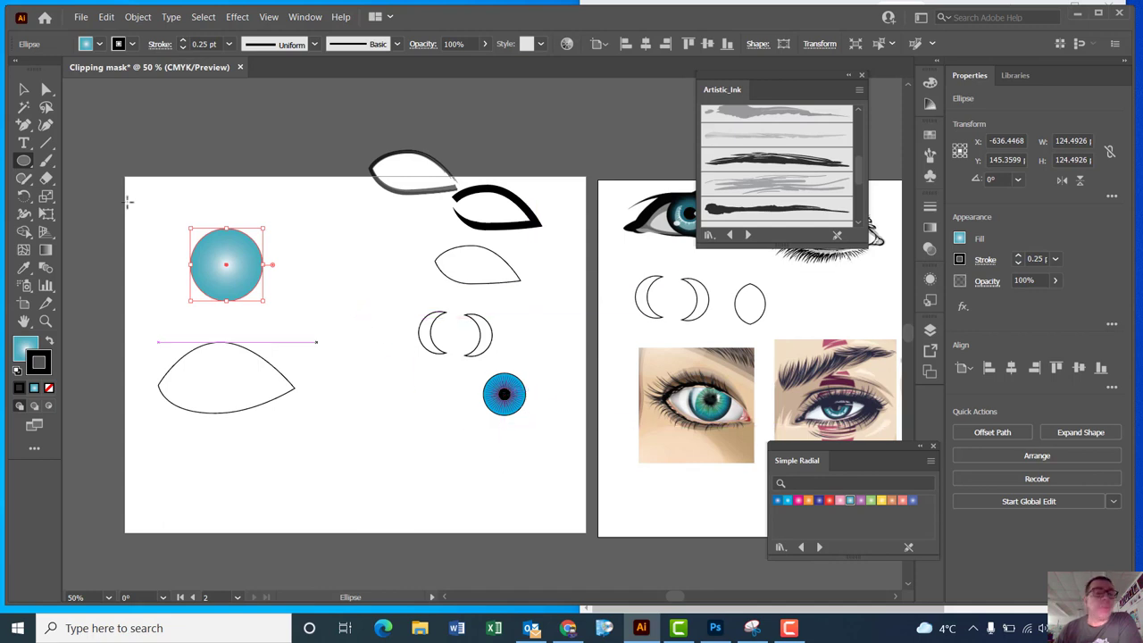
Create a 50-point star with radii of 10 pt and 50 pt just above the first artboard.
left_click(21, 162)
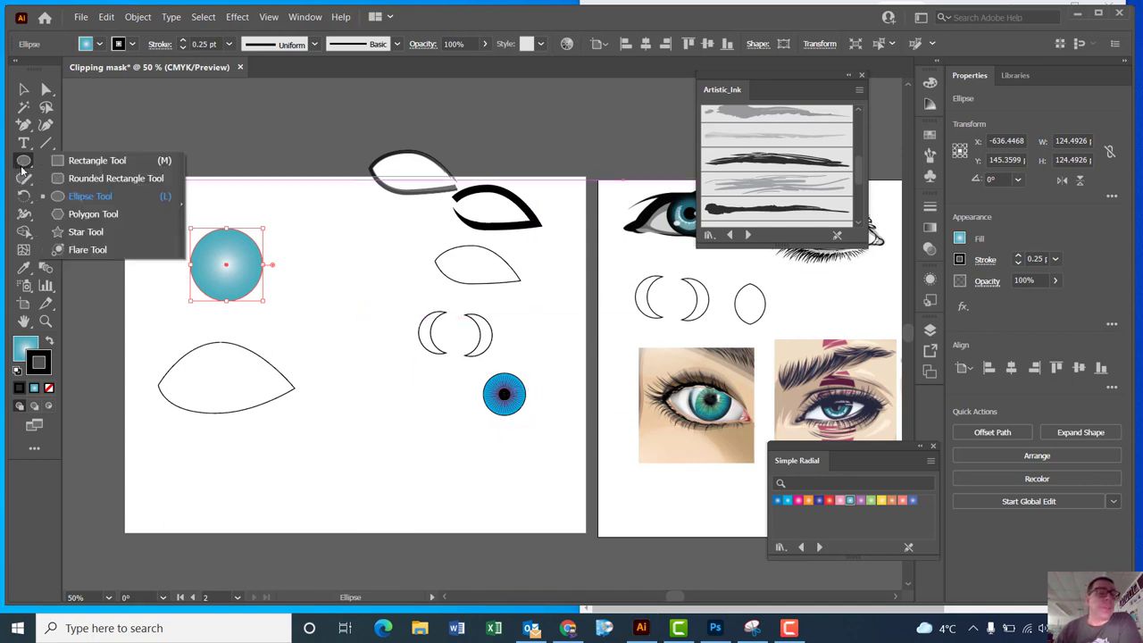
left_click(80, 232)
left_click(298, 159)
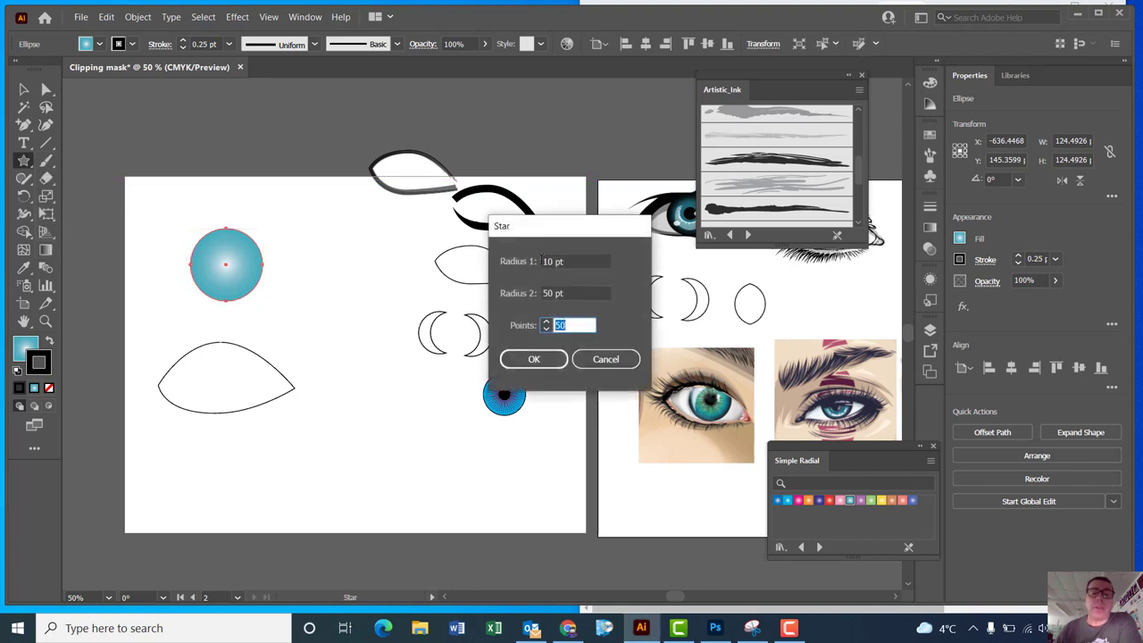
left_click(534, 359)
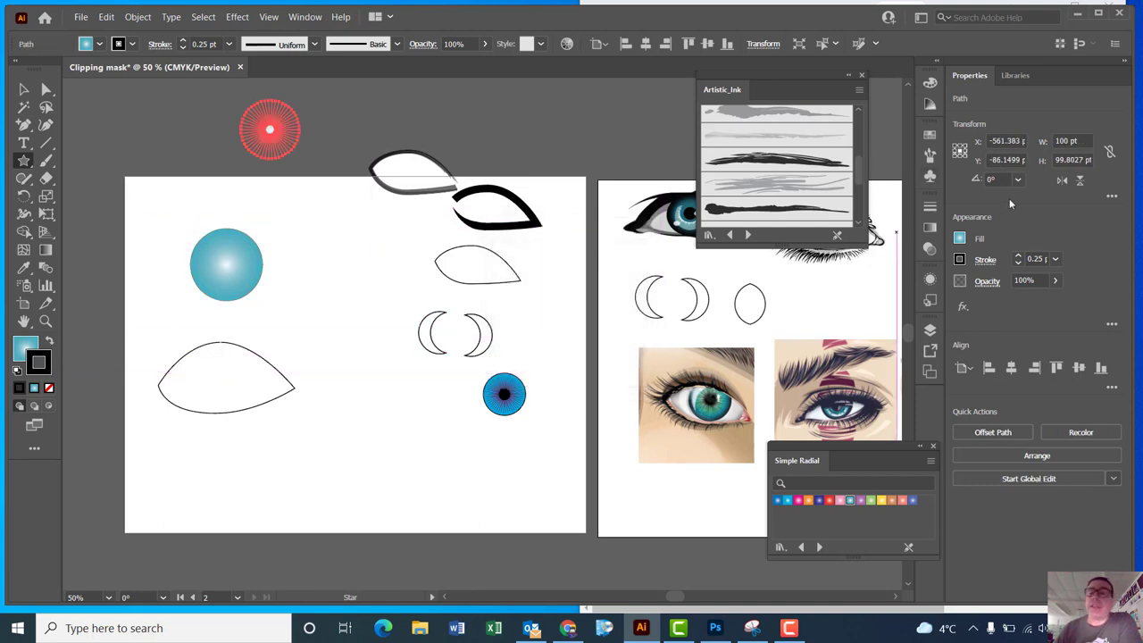
Give the star a dark blue fill and move its Blue Green Radial gradient to the stroke.
left_click(930, 134)
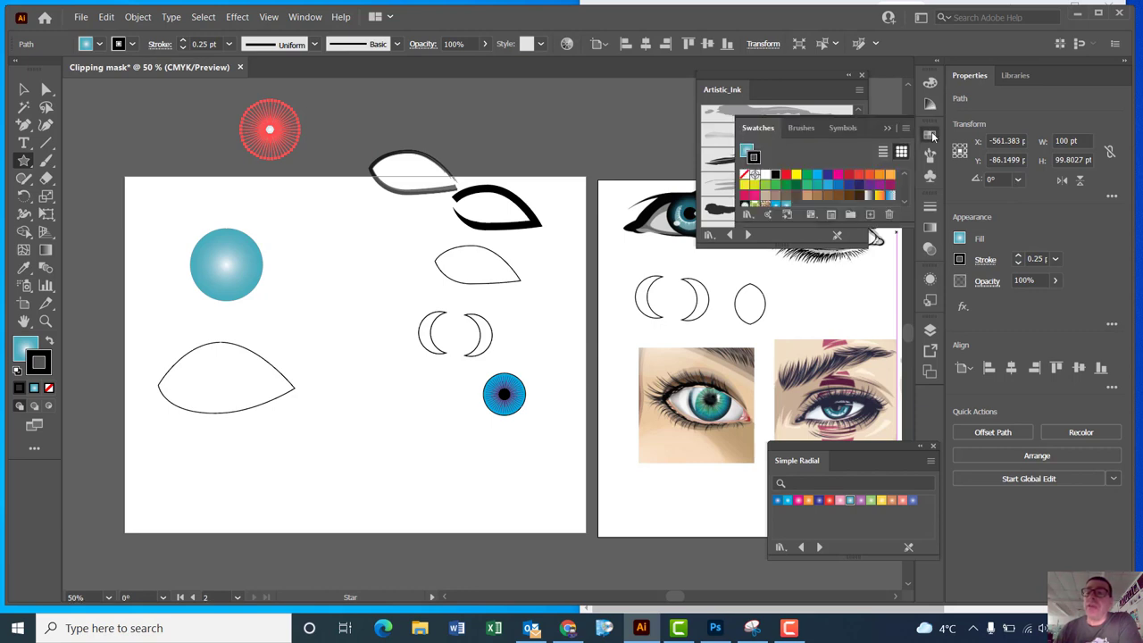
left_click(829, 176)
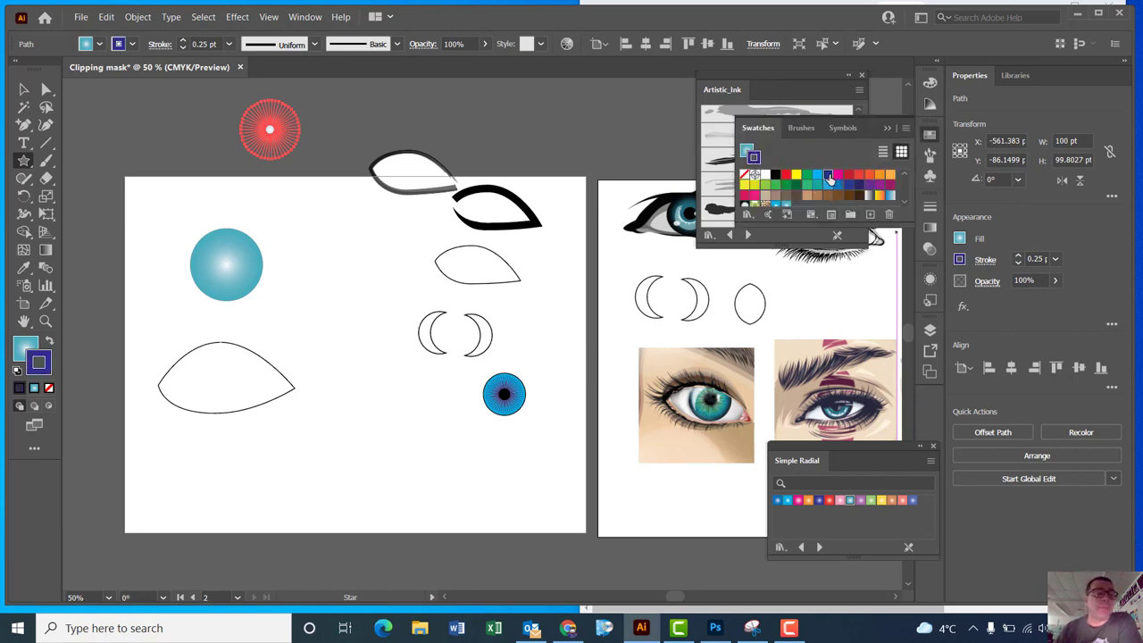
left_click(49, 342)
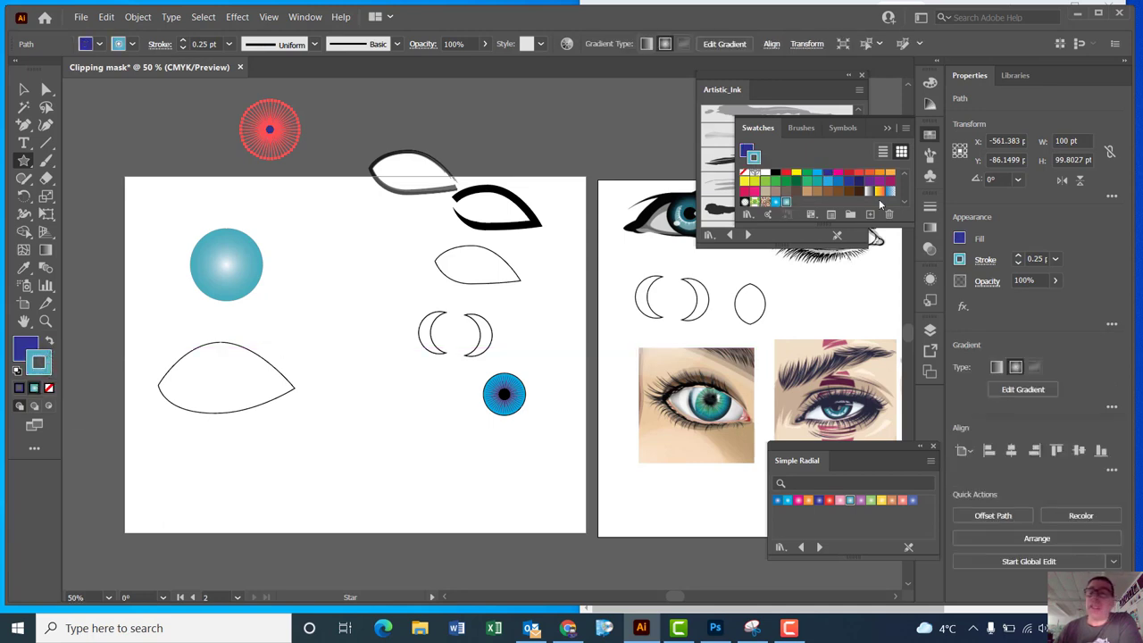
Change the star's stroke to black with a weight of 0.05 pt.
left_click(775, 173)
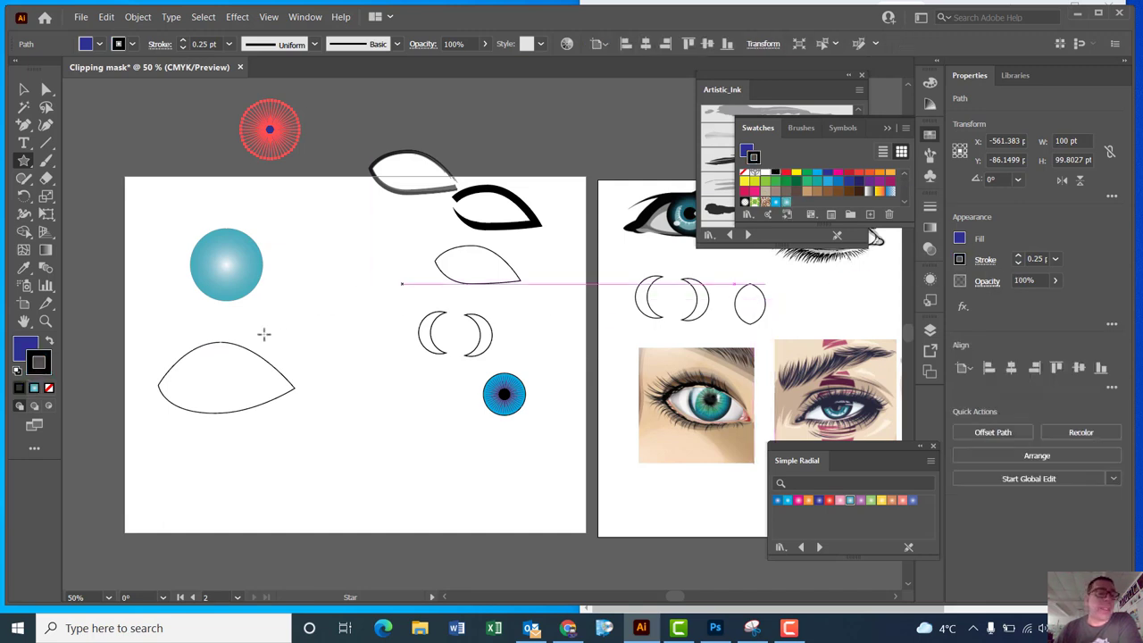
left_click(1037, 259)
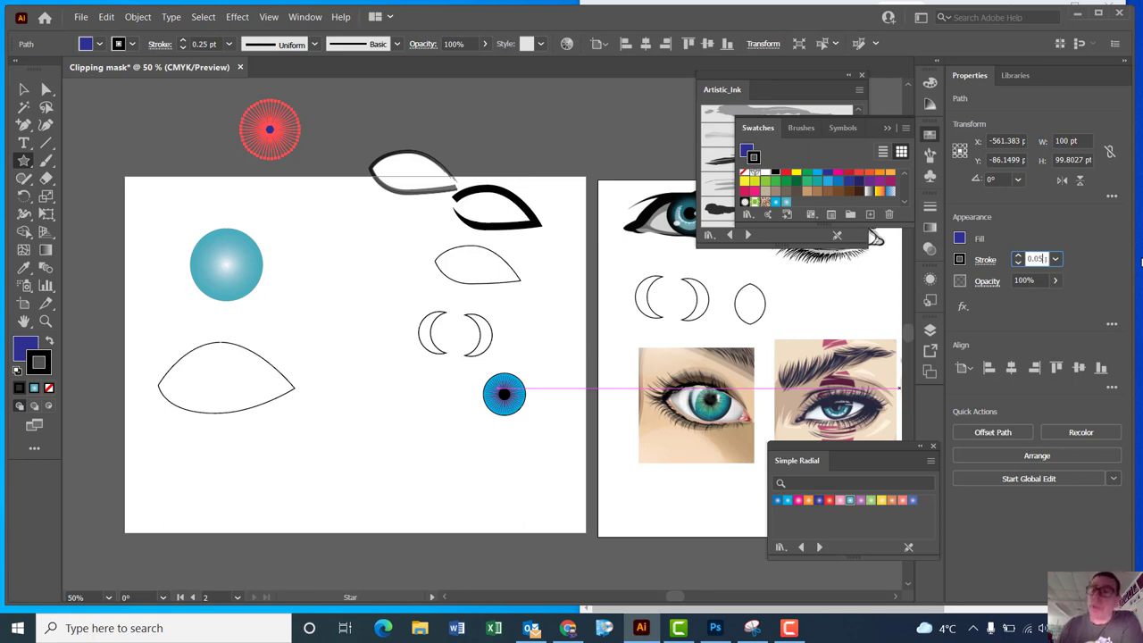
key("Return")
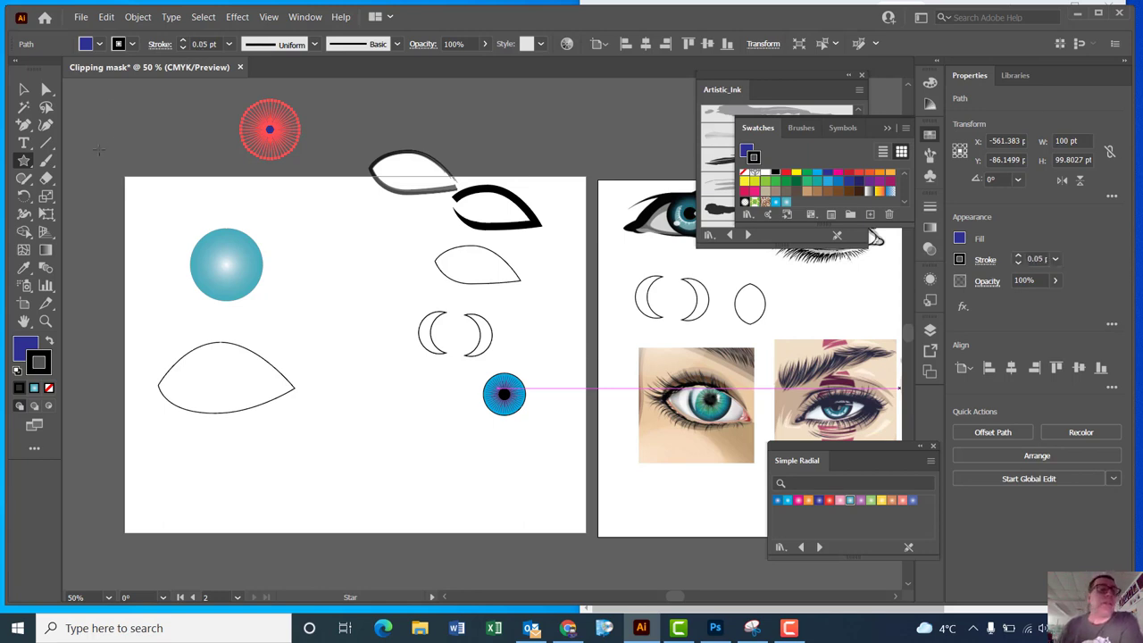
Move the star onto the gradient circle and align their centres horizontally and vertically.
left_click(23, 89)
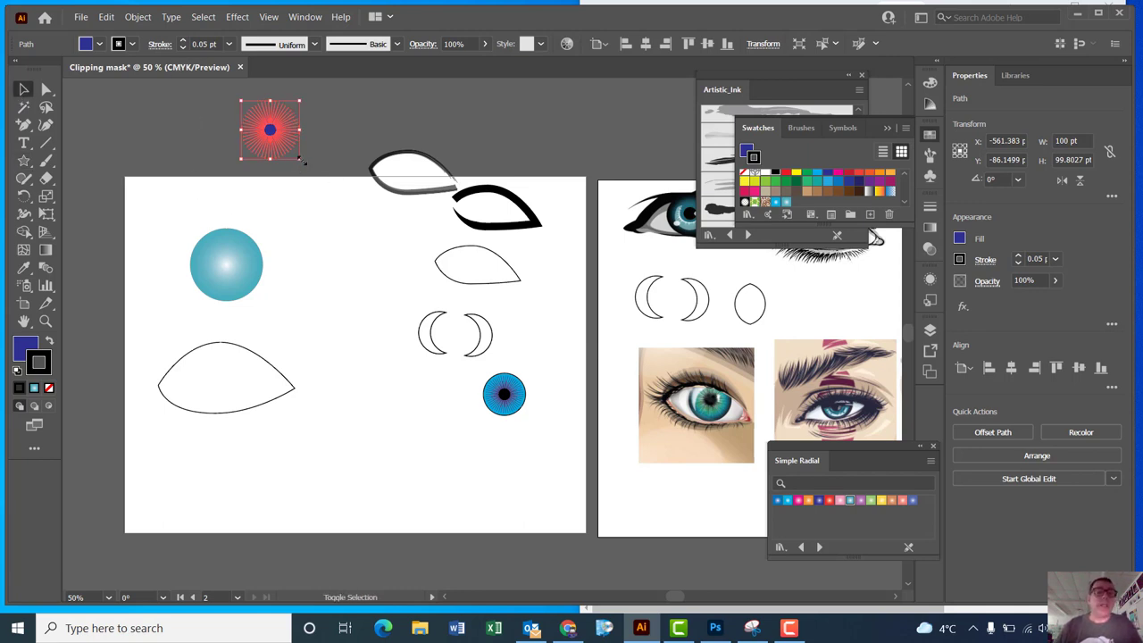
left_click_drag(302, 158, 221, 307)
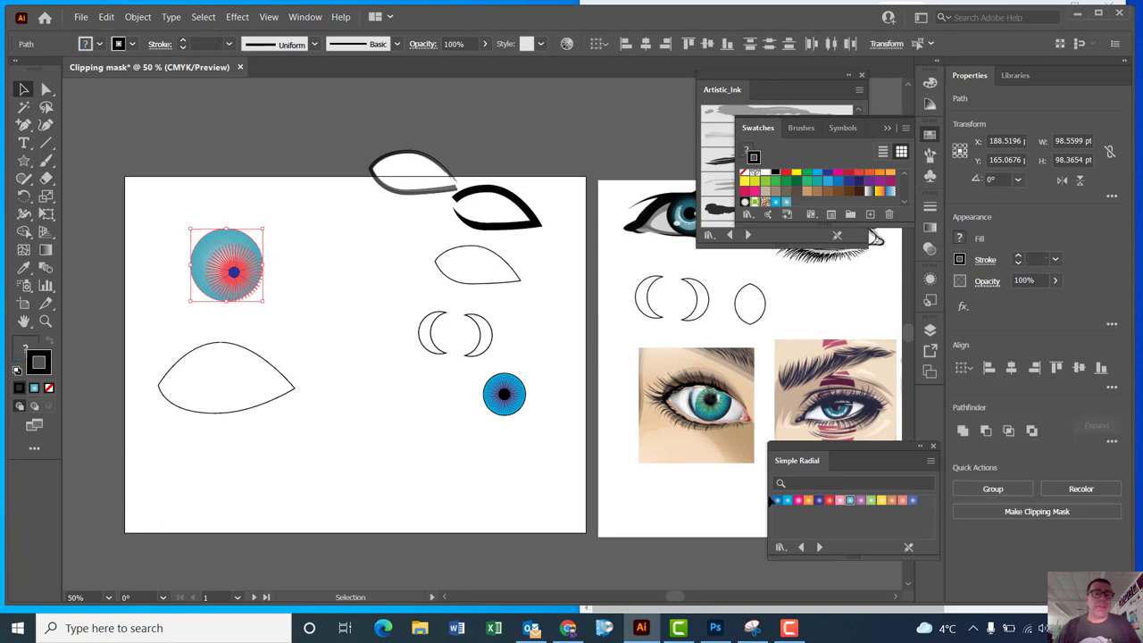
left_click(1013, 371)
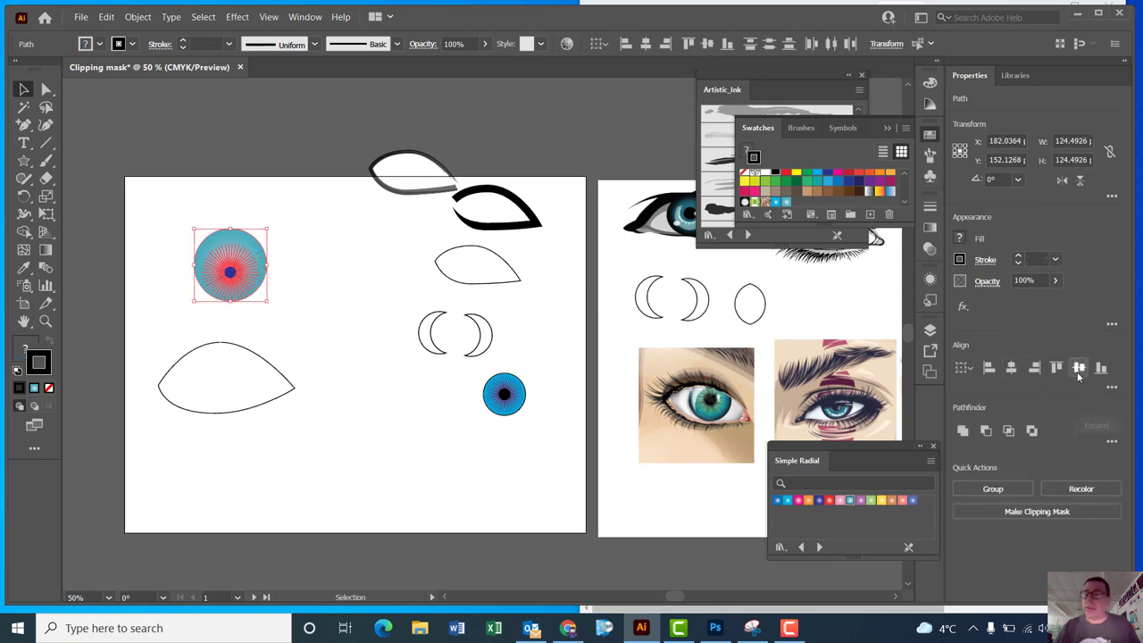
left_click(1077, 371)
left_click(360, 317)
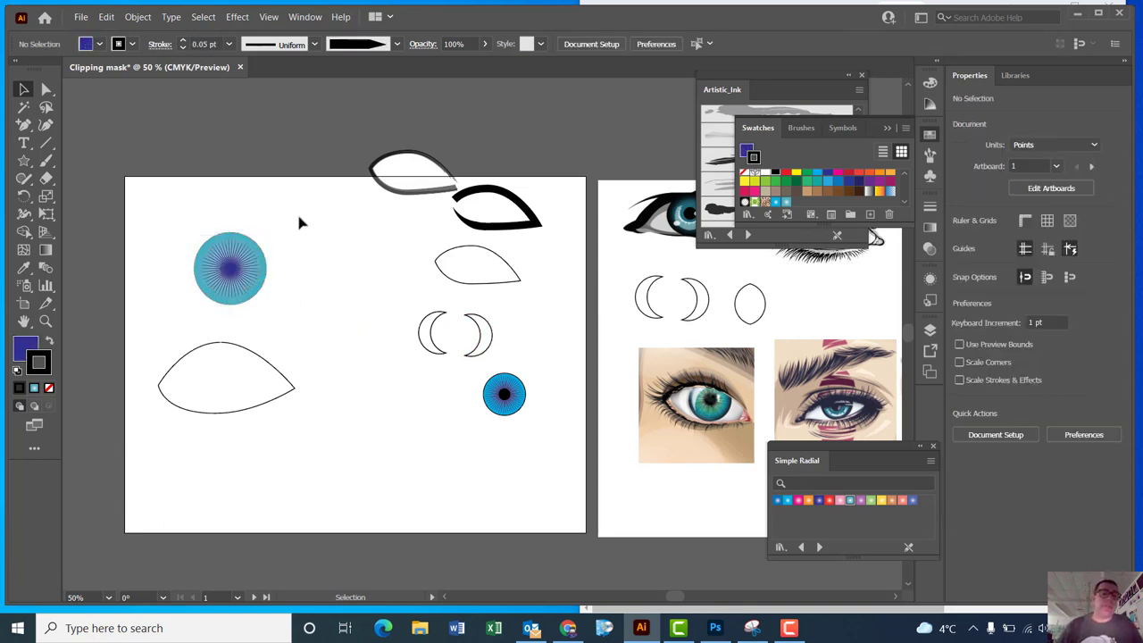
Lower the opacity of the star on the iris to 62%.
left_click(227, 270)
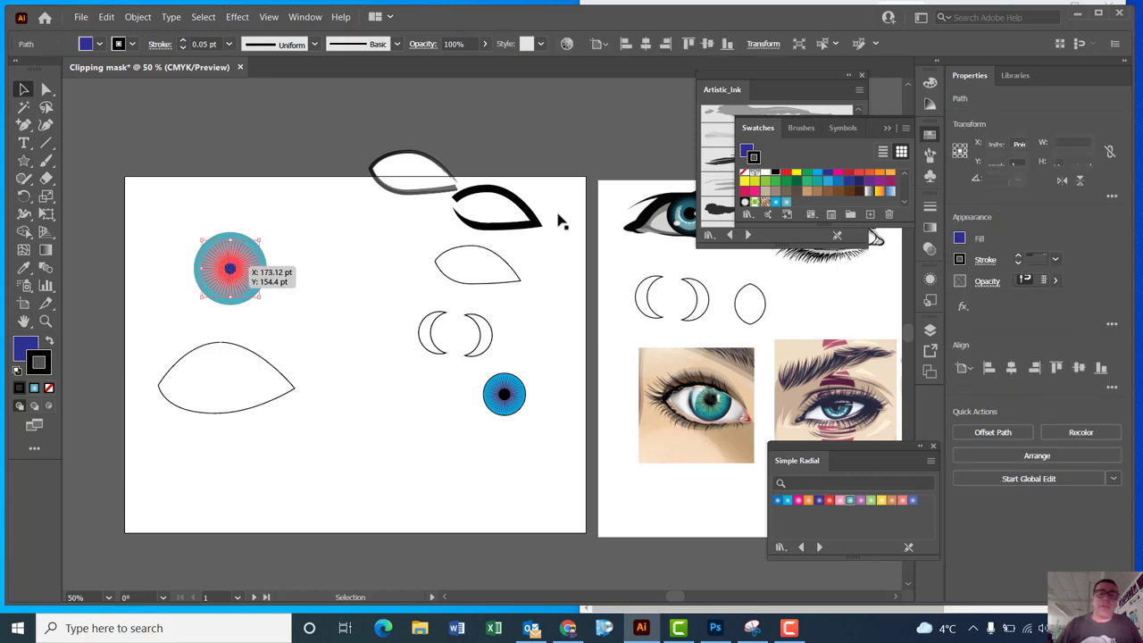
left_click(929, 250)
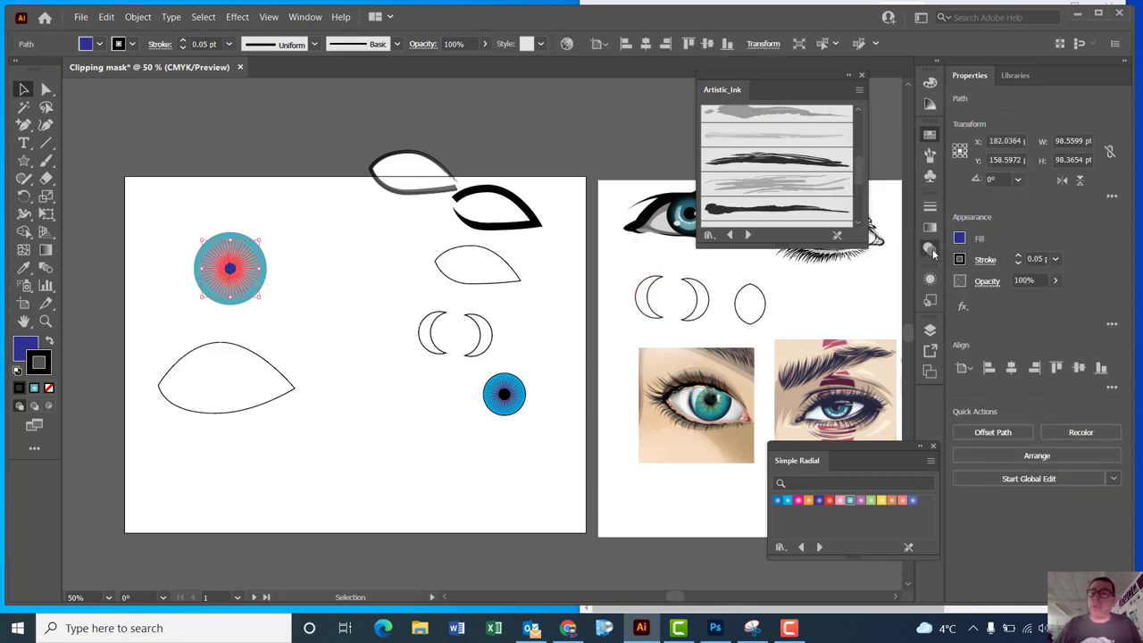
left_click(893, 222)
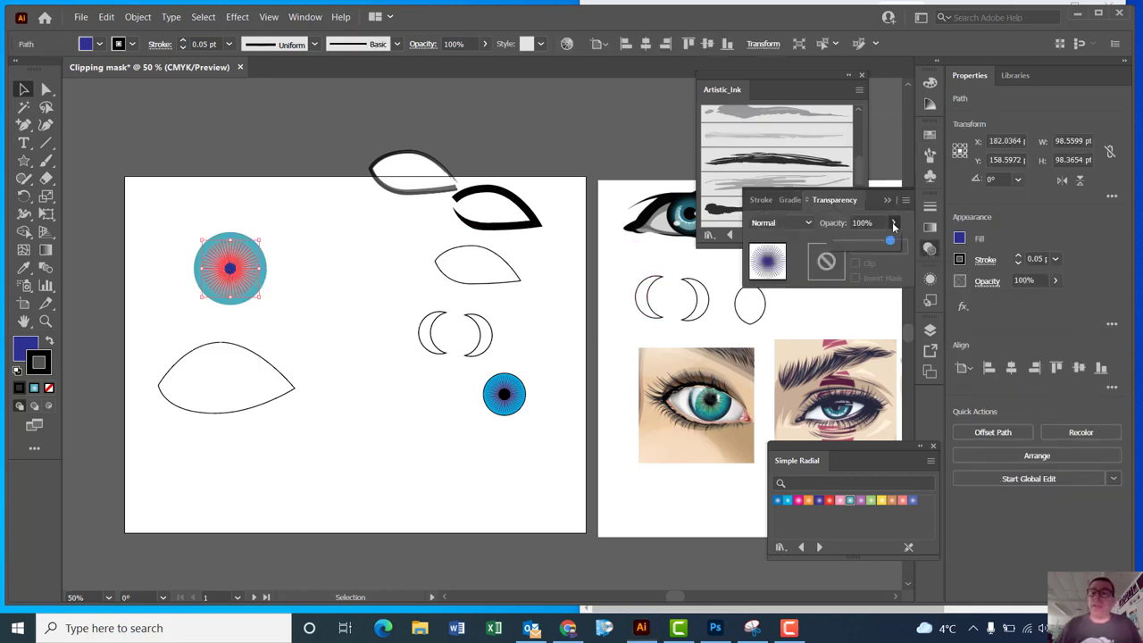
left_click_drag(893, 243, 869, 244)
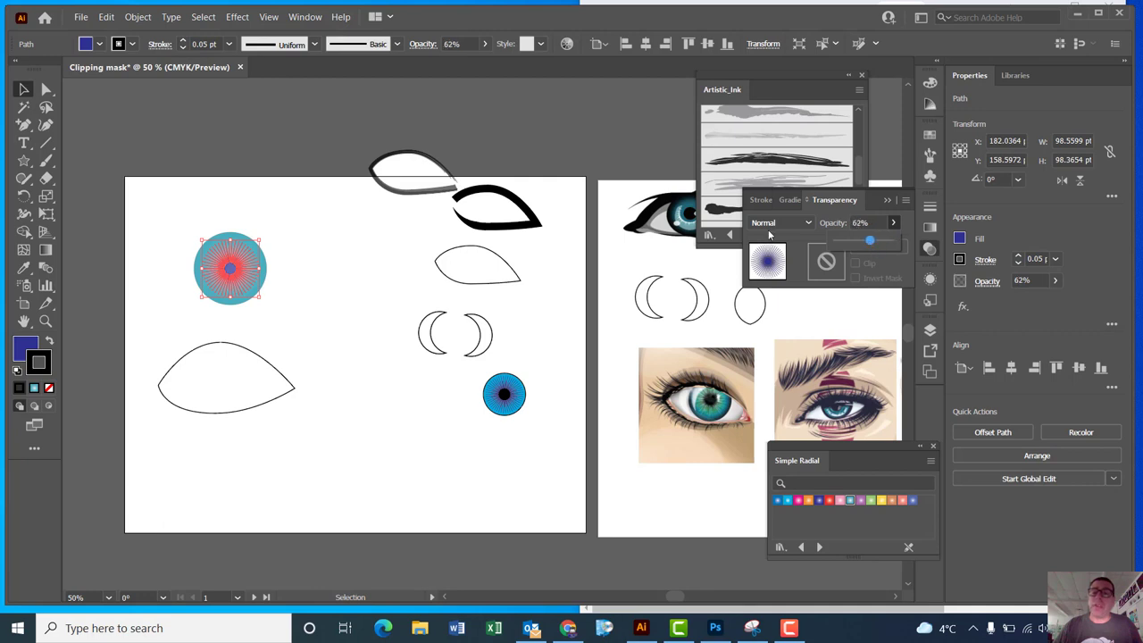
left_click(290, 300)
left_click_drag(301, 239, 207, 298)
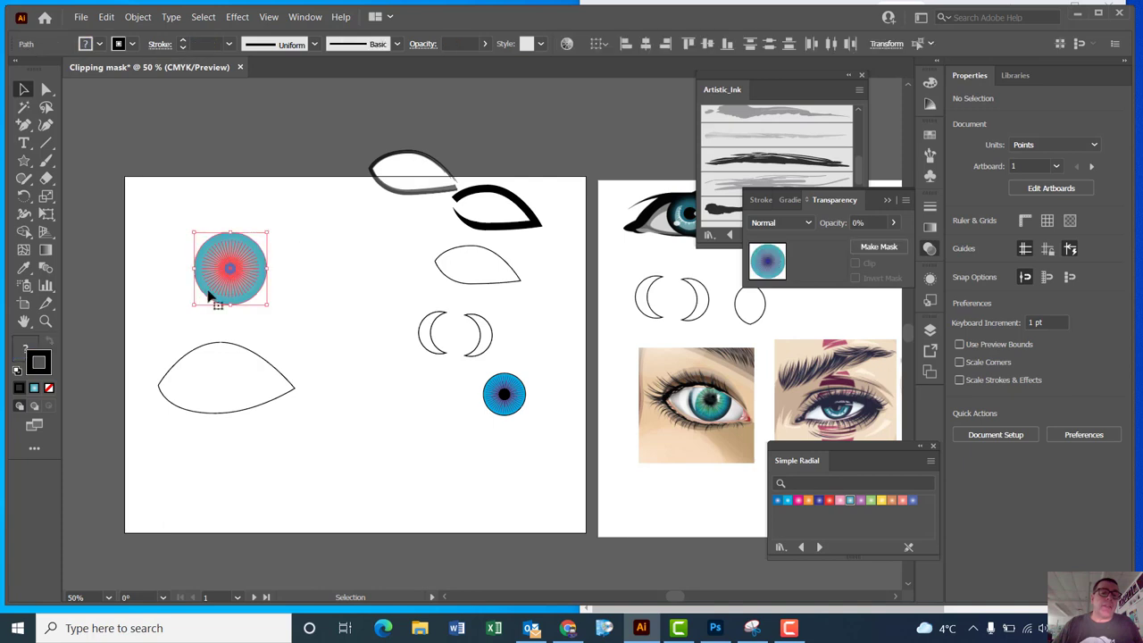
Draw a black-filled circle about 41 pt wide at the centre of the iris as the pupil.
left_click_drag(22, 162, 73, 198)
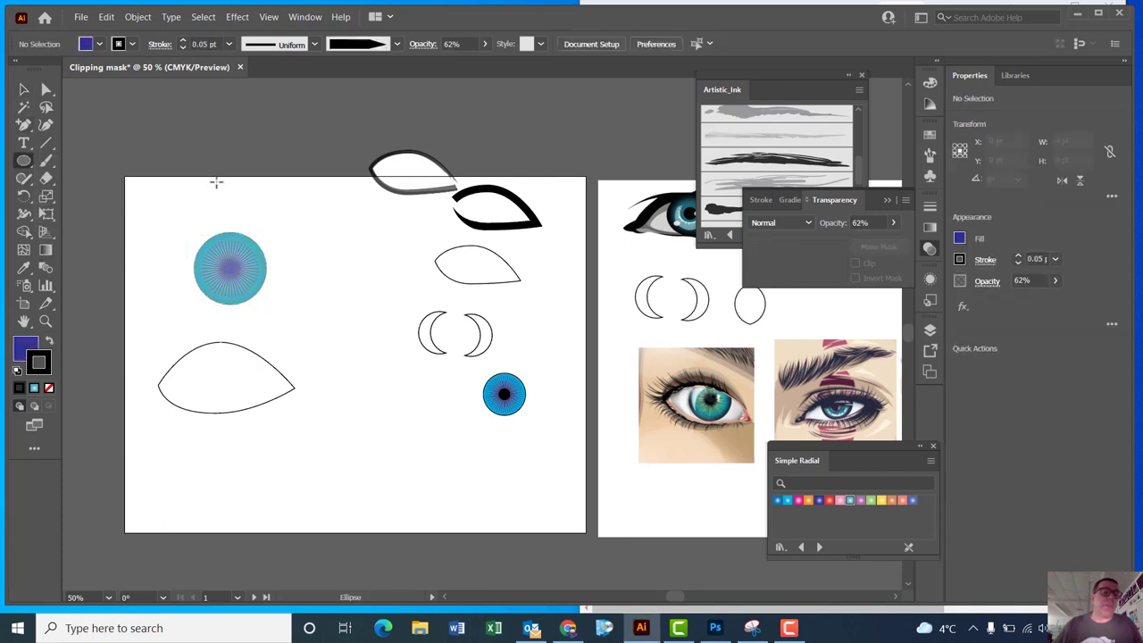
left_click(26, 349)
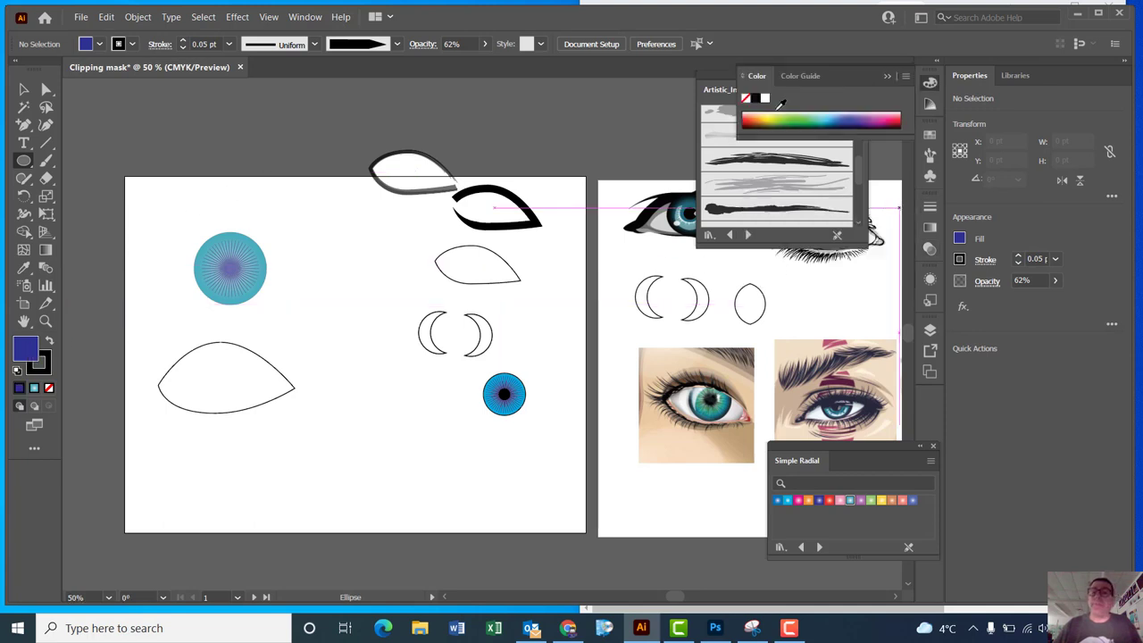
left_click(757, 100)
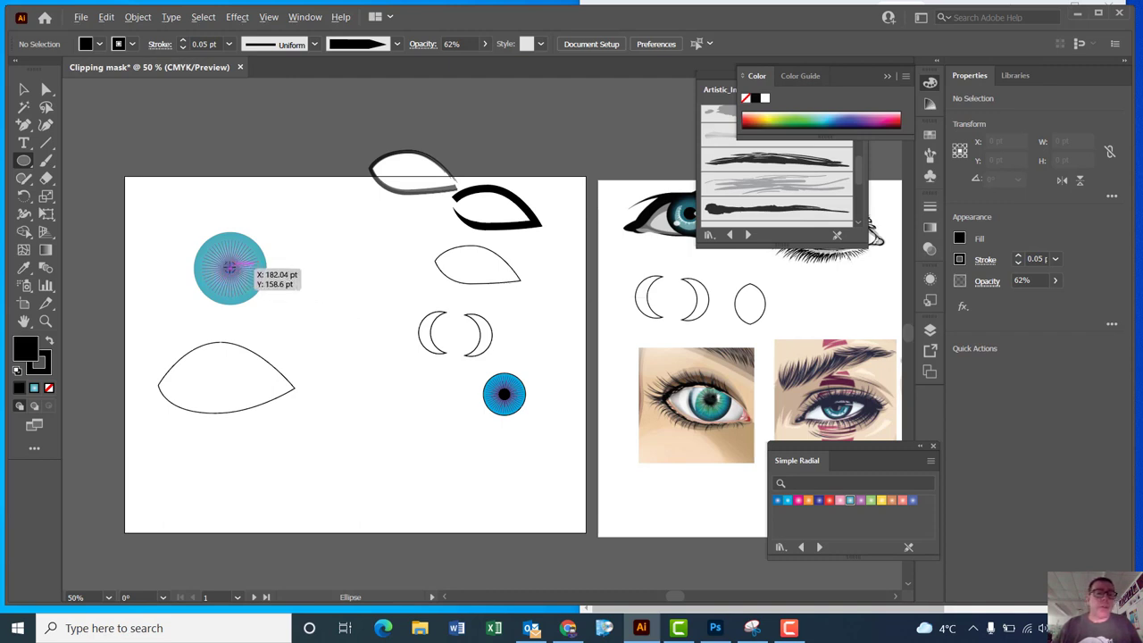
left_click_drag(230, 268, 242, 281)
key("v")
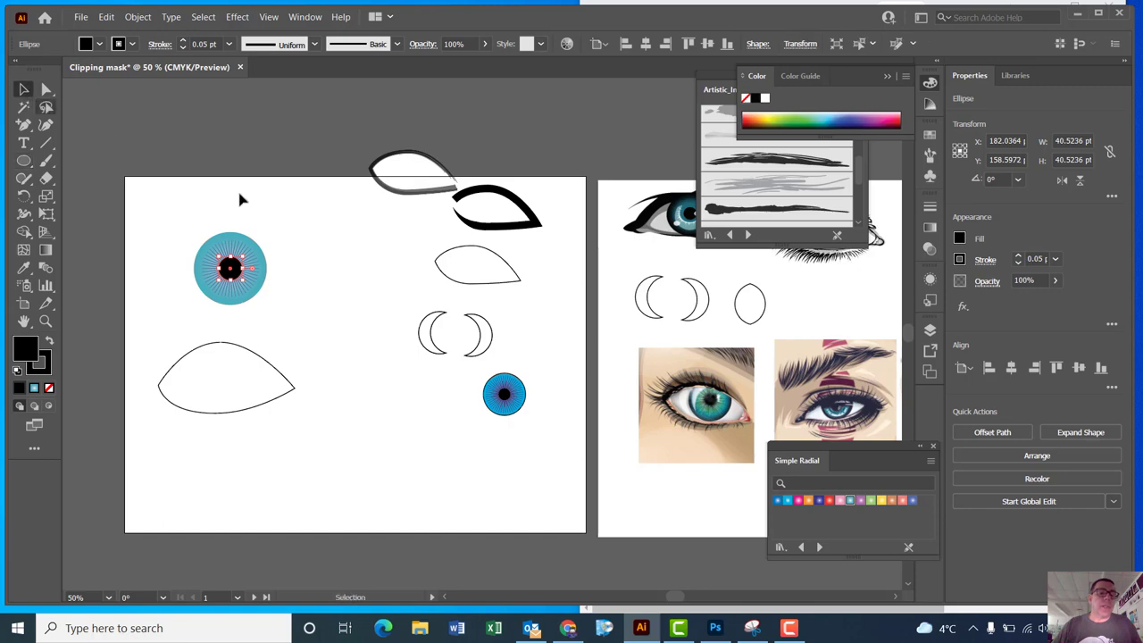
Group the gradient circle, star and pupil, and shift the group slightly towards the eye outline.
left_click(280, 227)
left_click(210, 290)
right_click(213, 276)
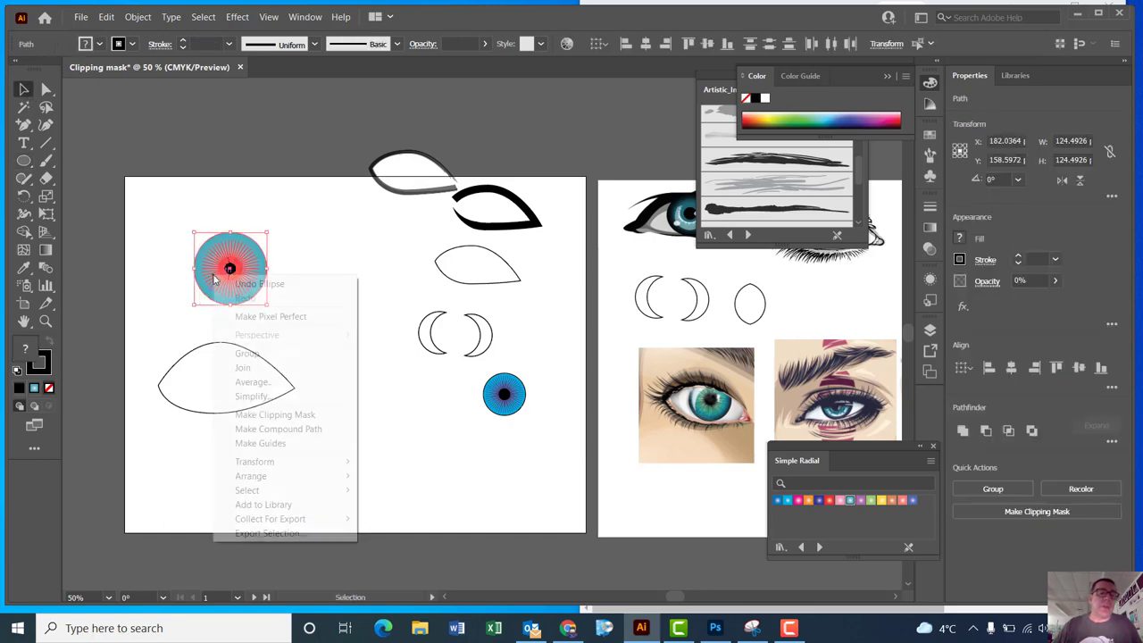
mouse_move(270, 461)
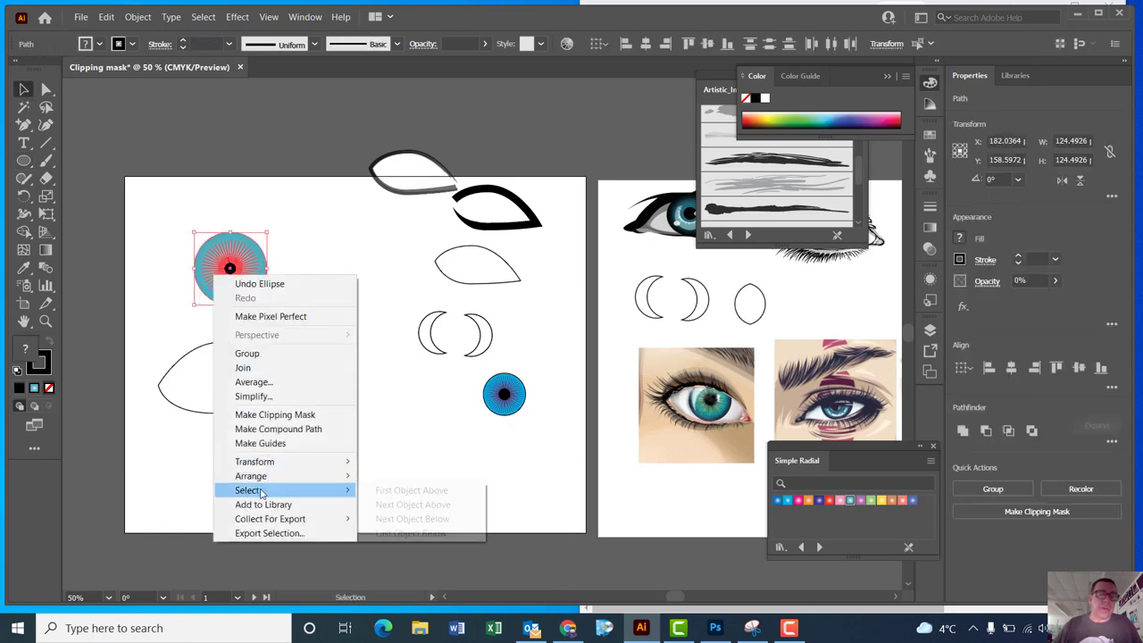
left_click(268, 353)
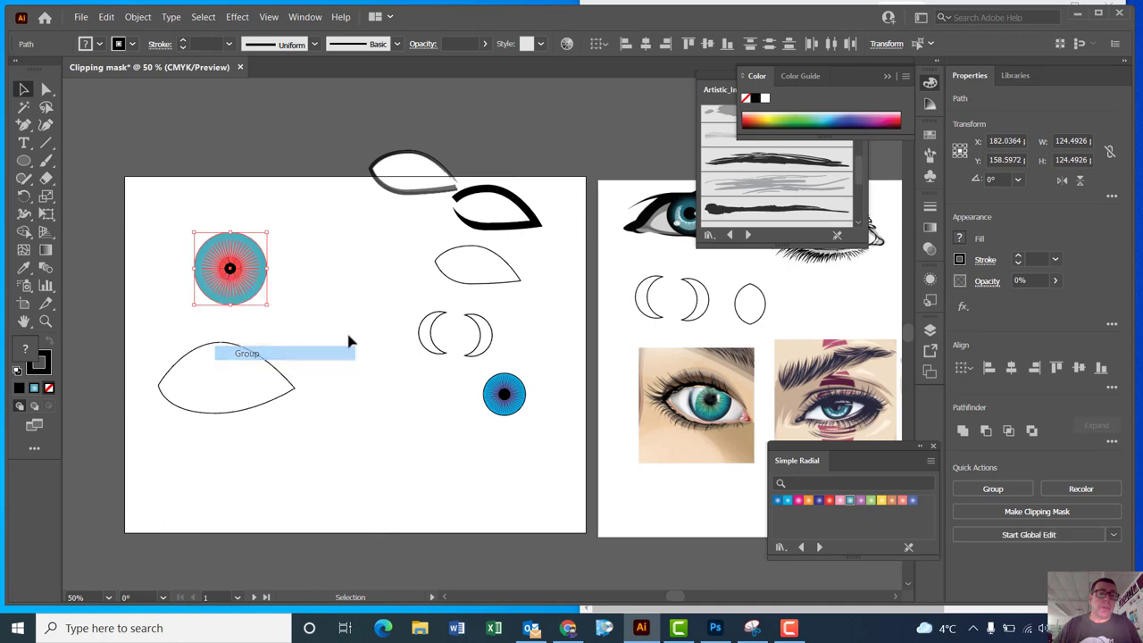
left_click(317, 260)
mouse_move(231, 268)
left_mouse_down()
mouse_move(233, 297)
mouse_move(248, 279)
mouse_move(200, 345)
mouse_move(206, 368)
mouse_move(257, 275)
mouse_move(221, 281)
left_mouse_up()
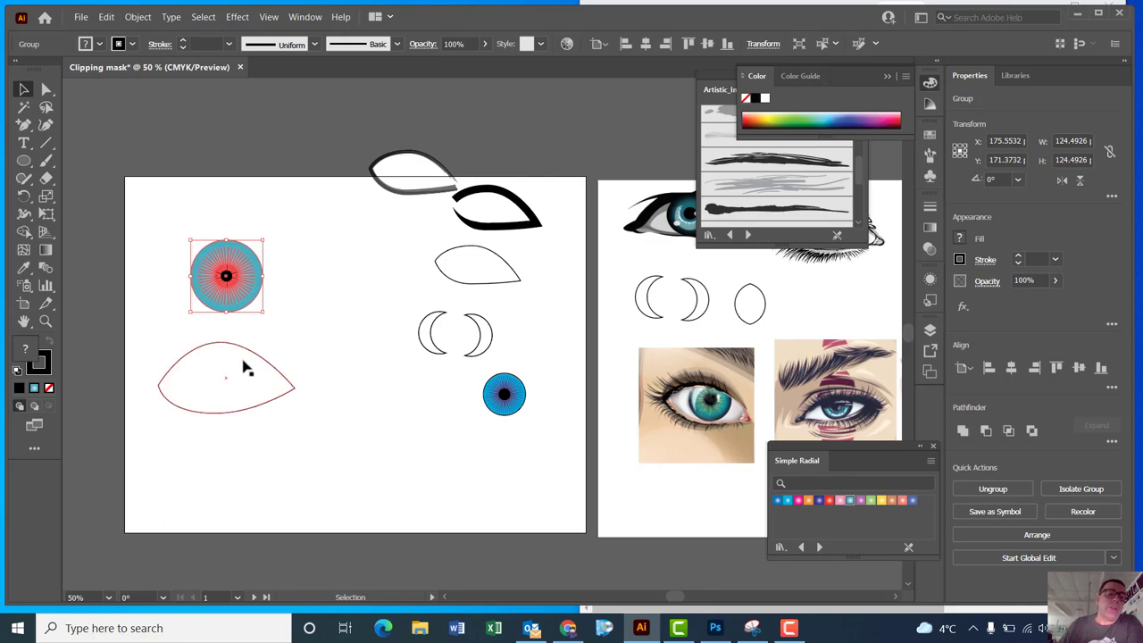
Reposition the eye outline below the iris group and paste a duplicate of it near the crescent shapes.
left_click_drag(243, 361, 227, 454)
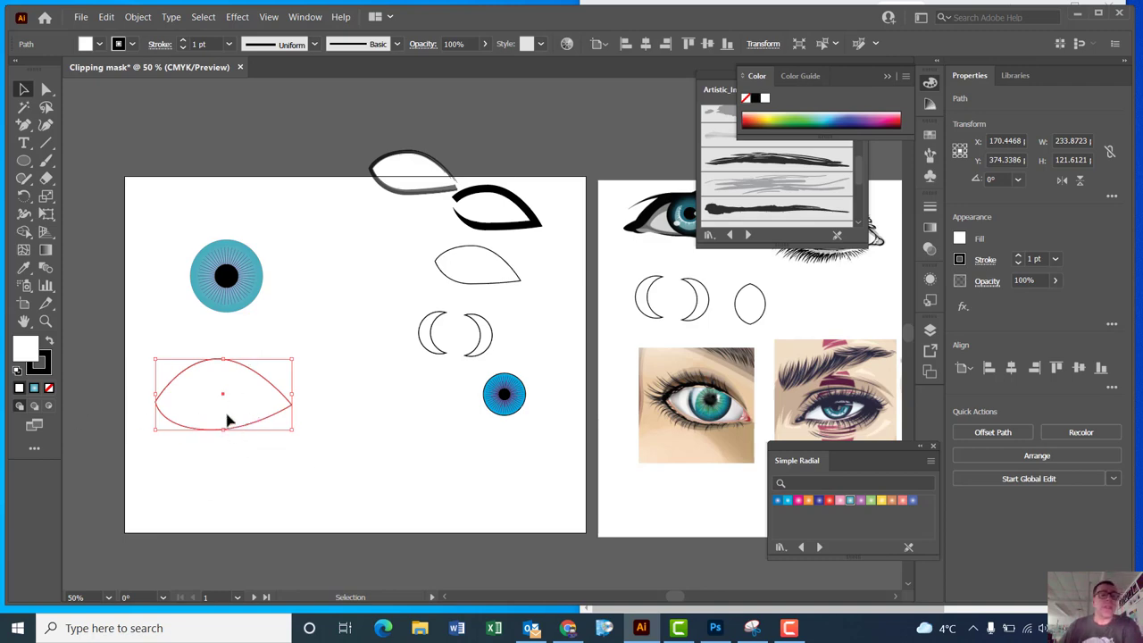
left_click_drag(228, 418, 233, 411)
key("a")
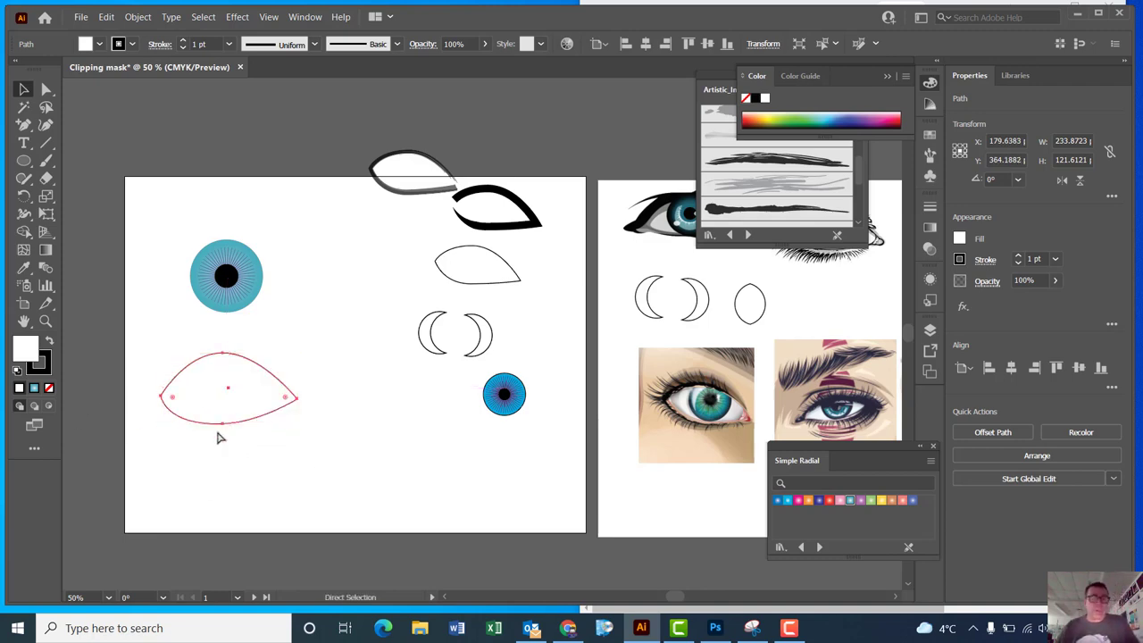
key("ctrl+v")
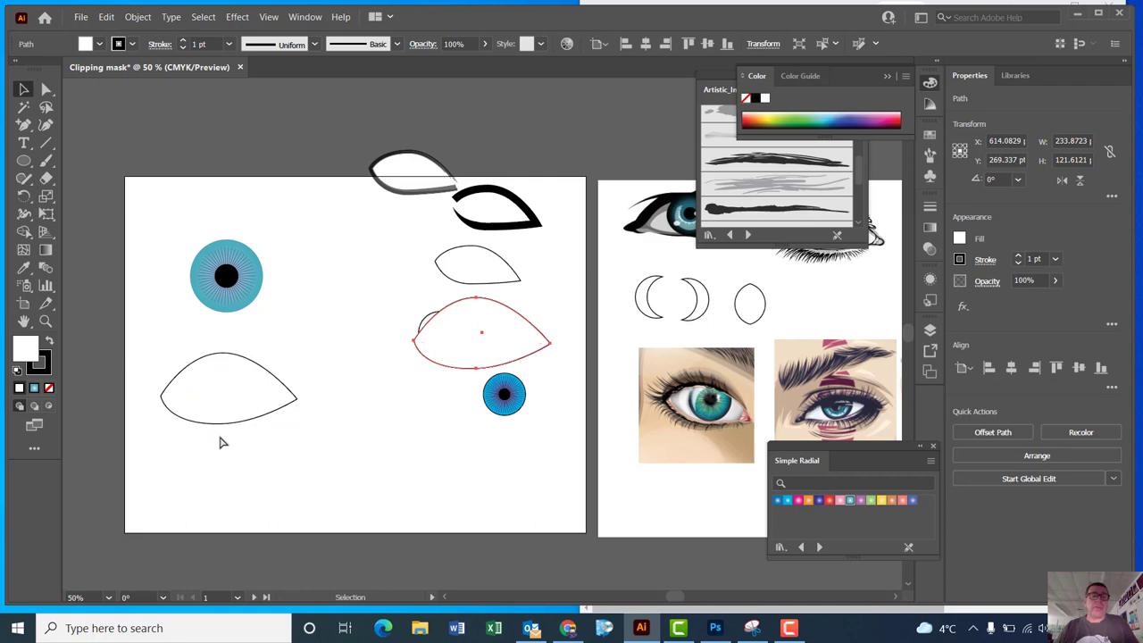
left_click(307, 430)
Move the original eye outline up slightly and place the iris group over its upper part.
left_click_drag(221, 413, 228, 400)
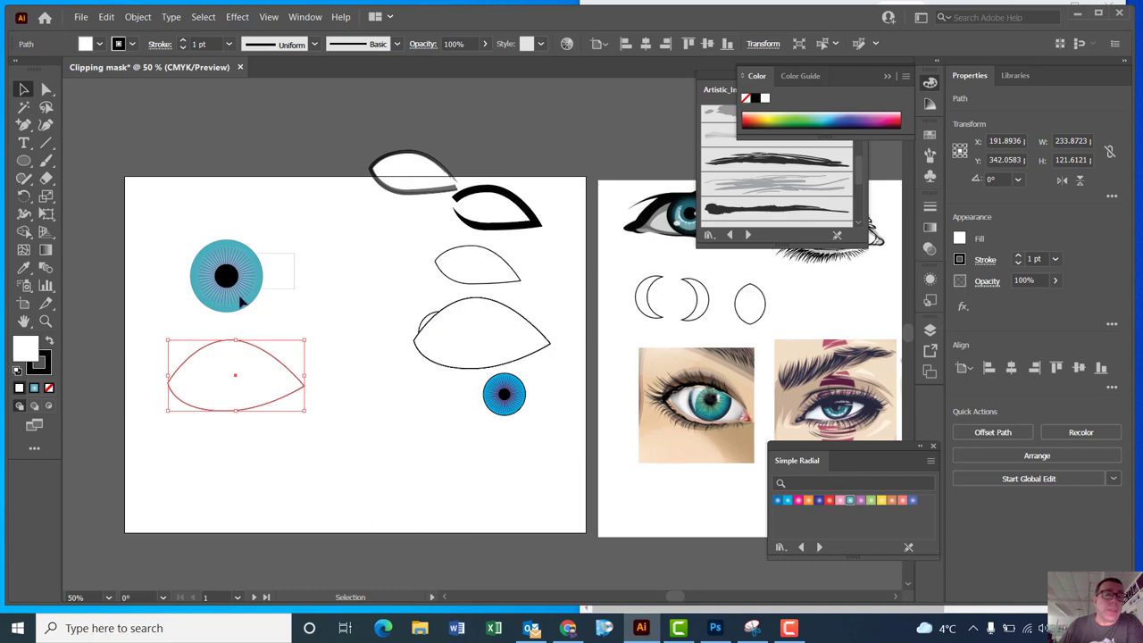
left_click_drag(230, 306, 235, 366)
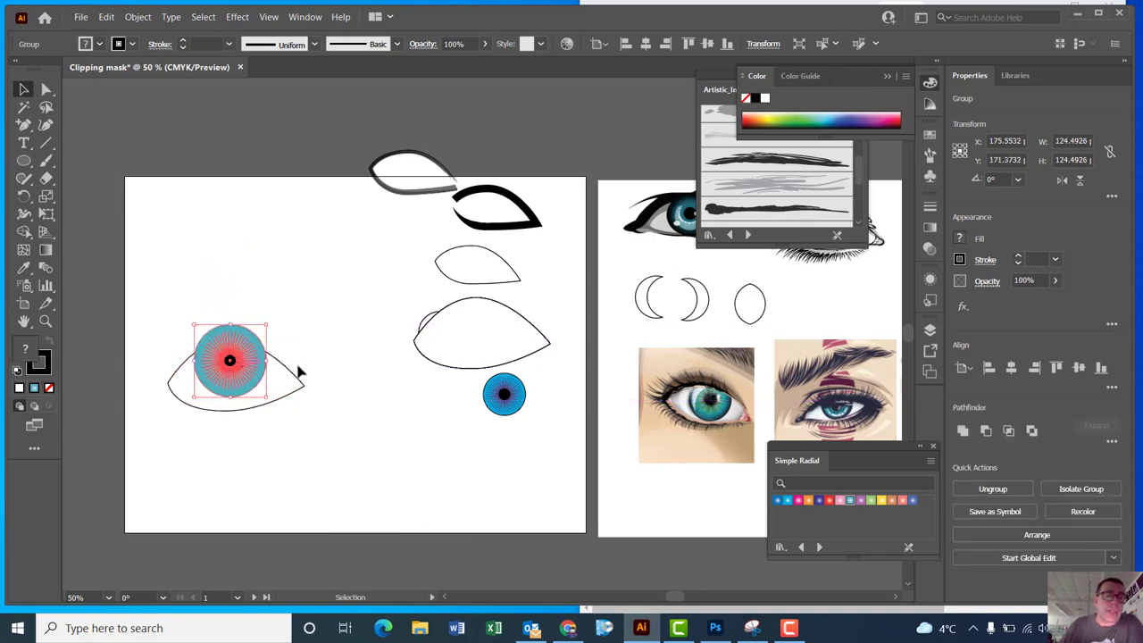
left_click(296, 350)
Bring the eye outline in front of the iris group and make a clipping mask from the two.
left_click(283, 378)
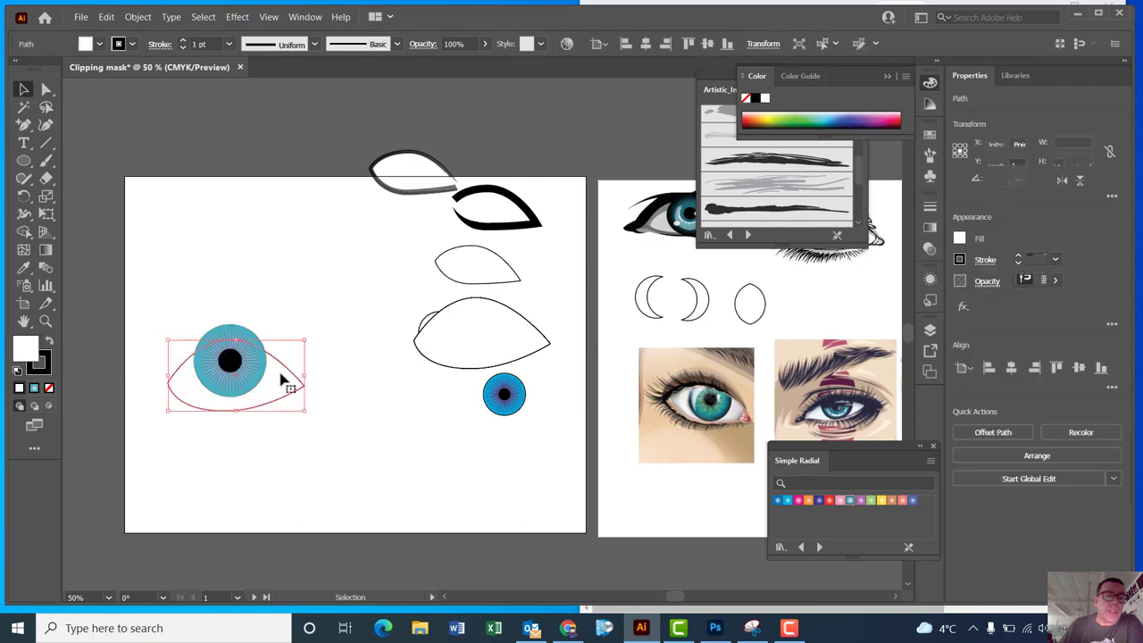
right_click(283, 377)
mouse_move(332, 308)
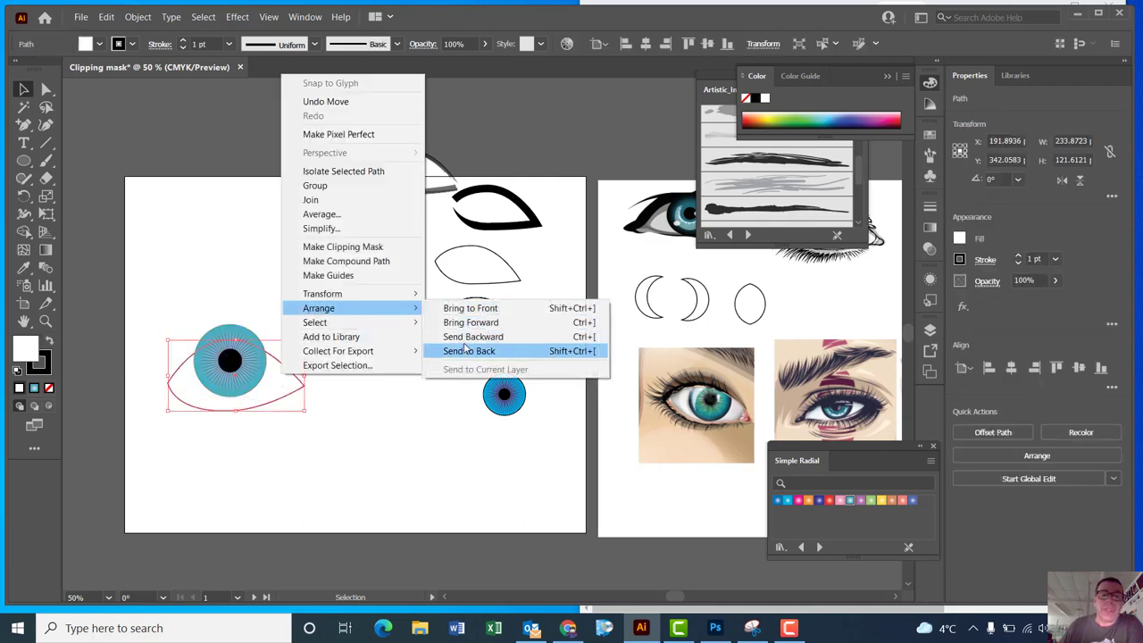
left_click(468, 308)
left_click(230, 378, "shift")
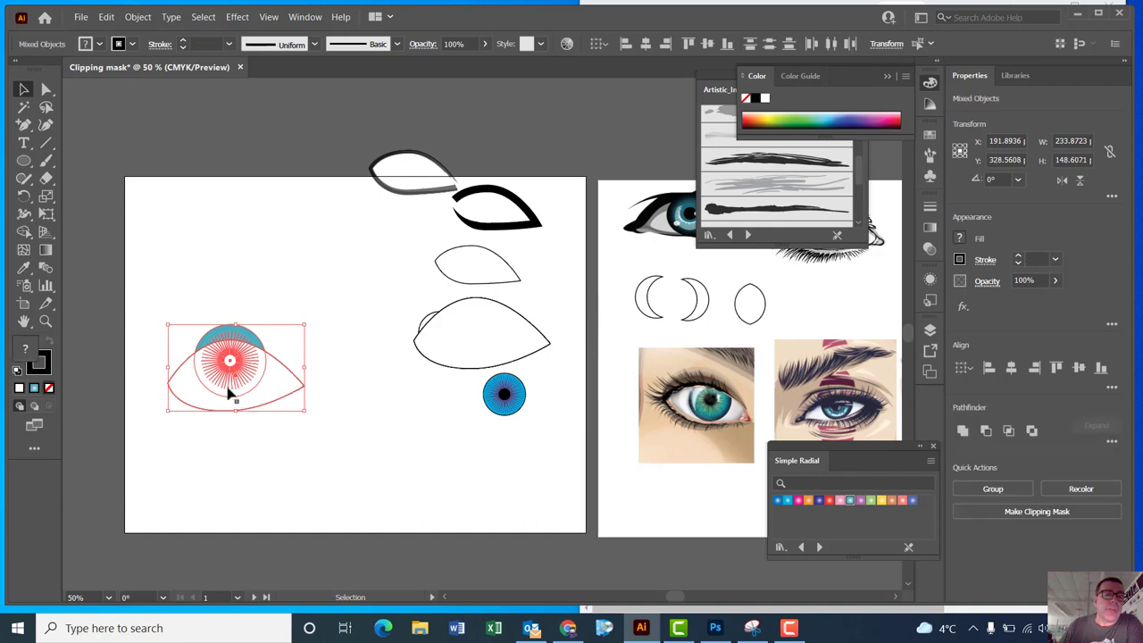
right_click(217, 372)
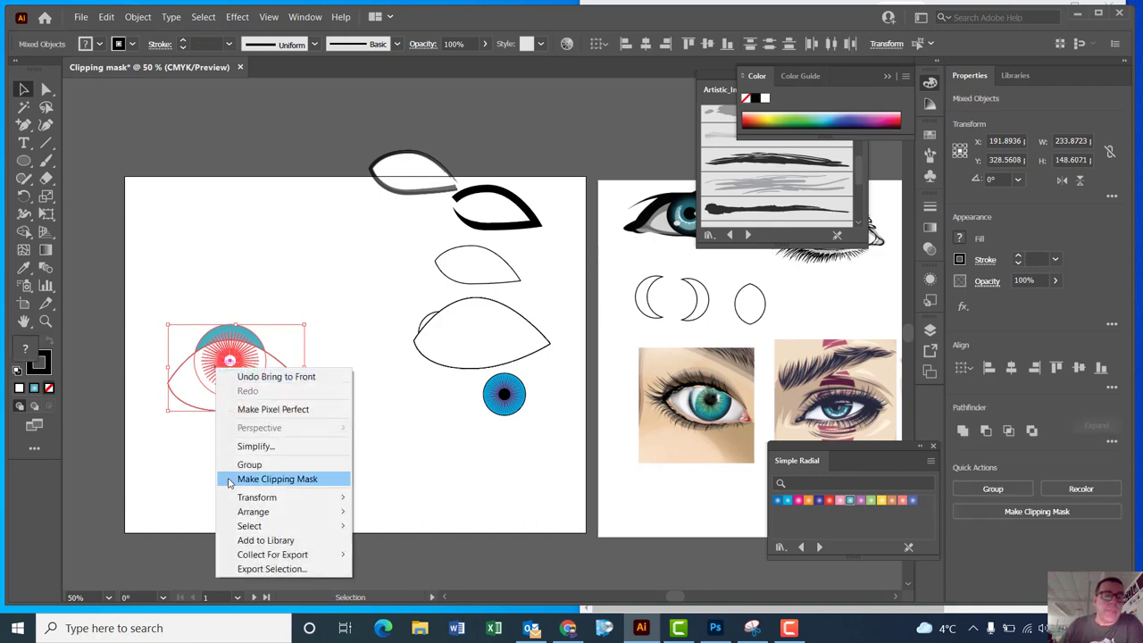
left_click(277, 478)
left_click(300, 473)
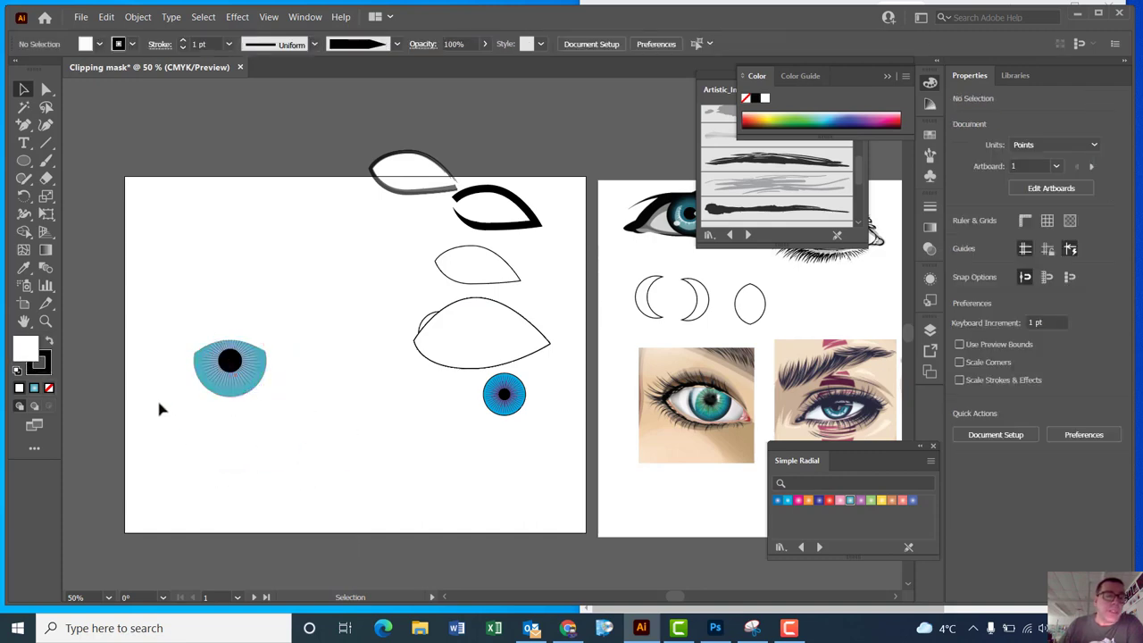
Place a copy of the eye outline behind the clipped iris, aligned with it, and group the two.
left_click_drag(482, 353, 241, 417)
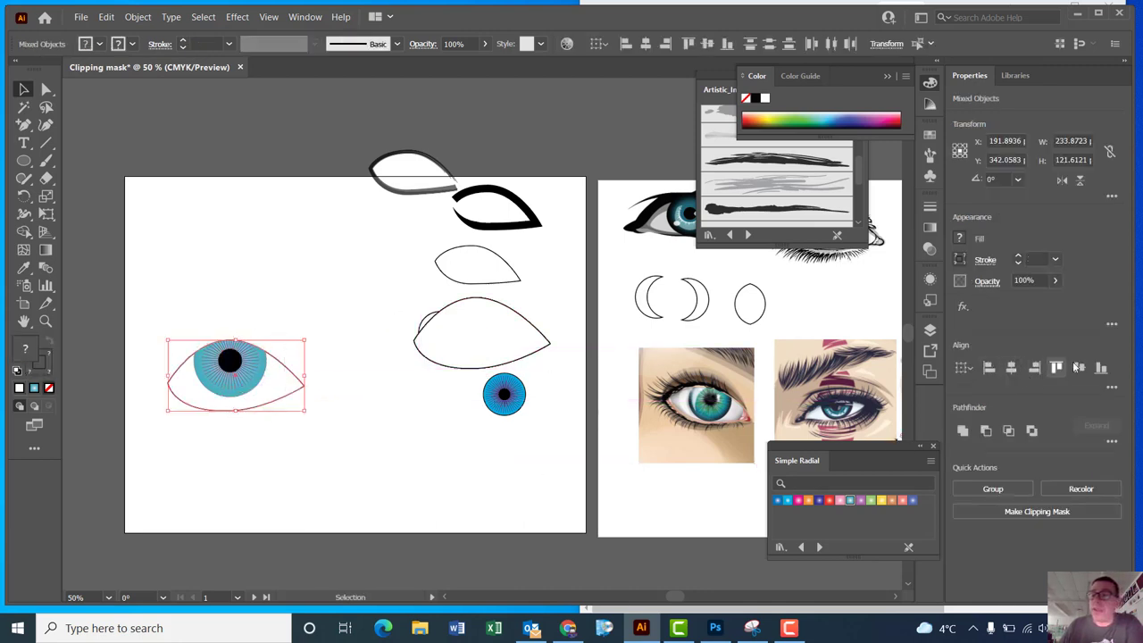
left_click(334, 411)
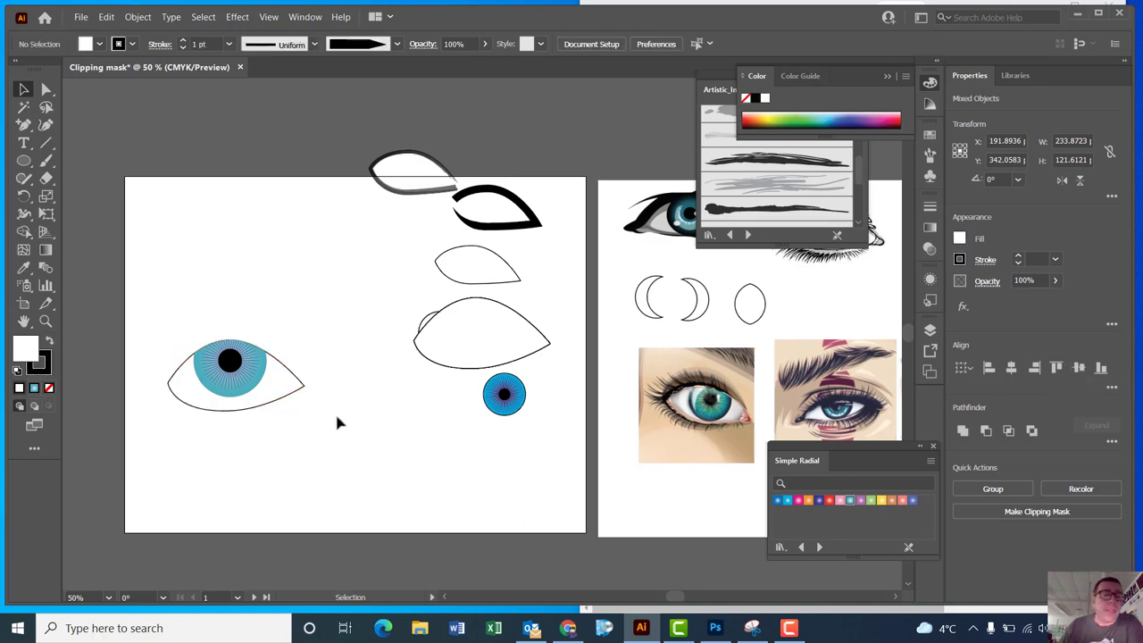
left_click(211, 415)
key("a")
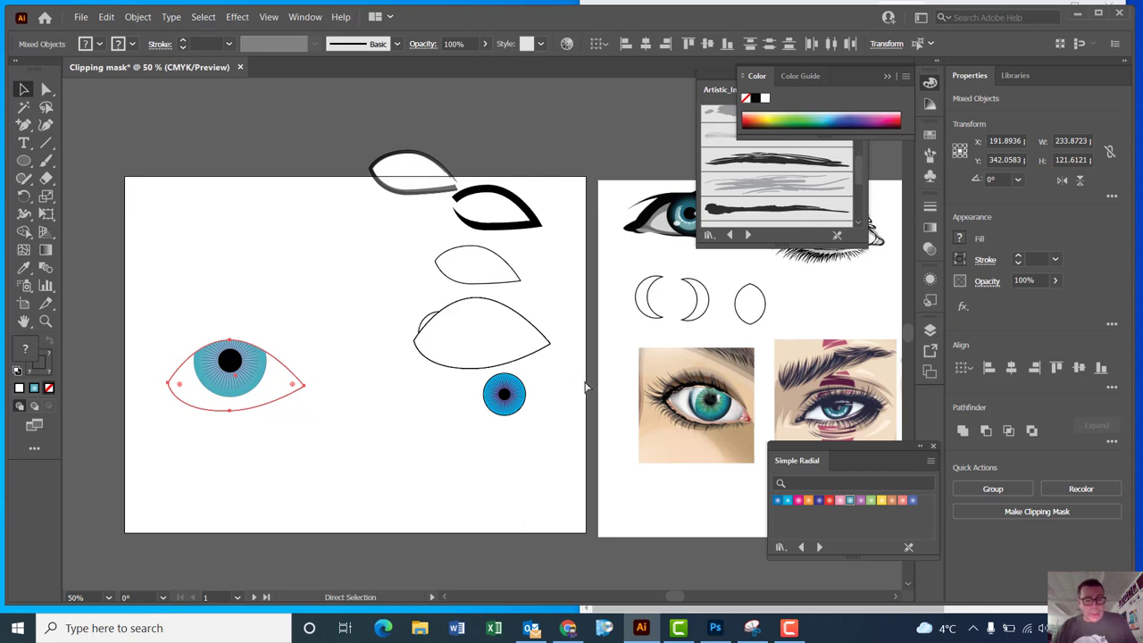
key("ctrl+g")
key("v")
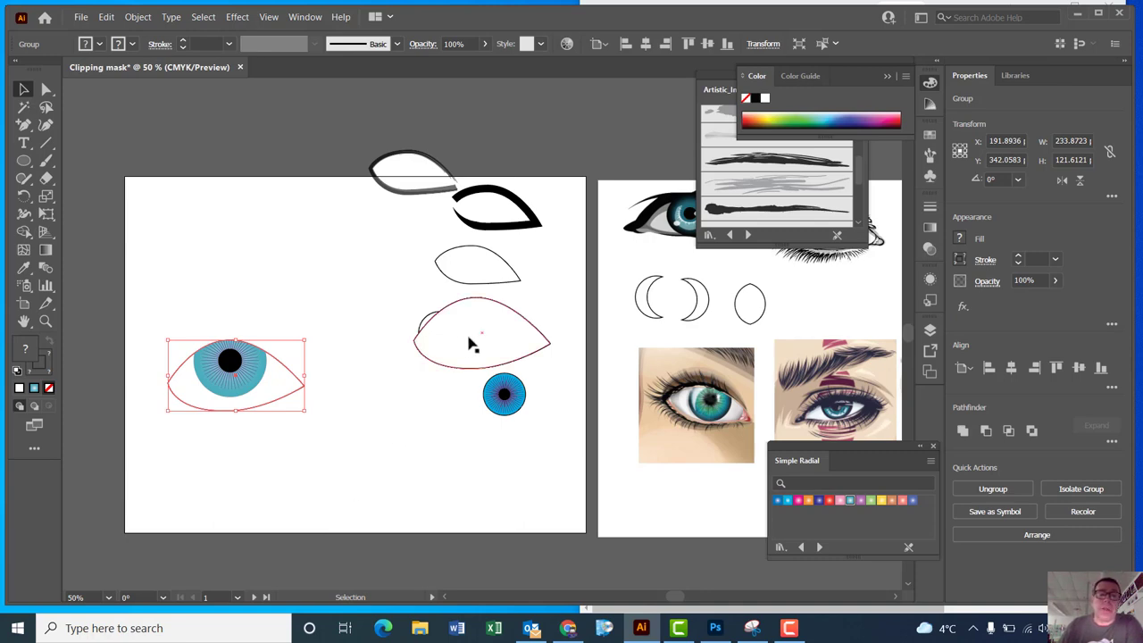
Move two of the stacked large eye outlines away to the area above the teal eye.
left_click_drag(477, 339, 205, 178)
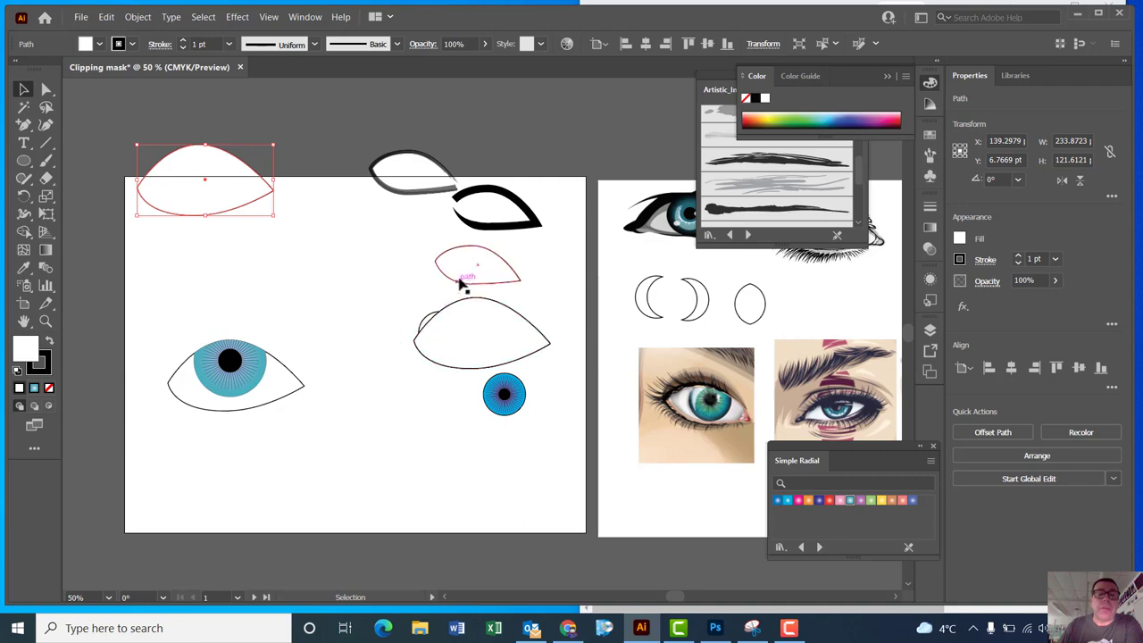
left_click_drag(434, 327, 230, 116)
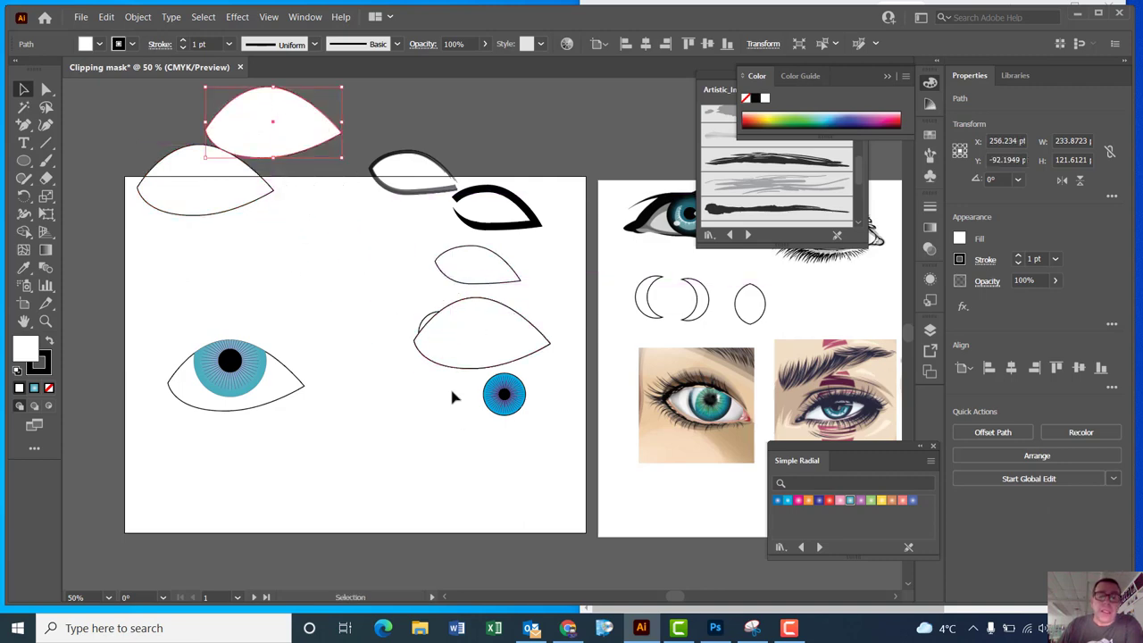
Select all parts of the small blue iris and group them.
left_click_drag(482, 406, 521, 431)
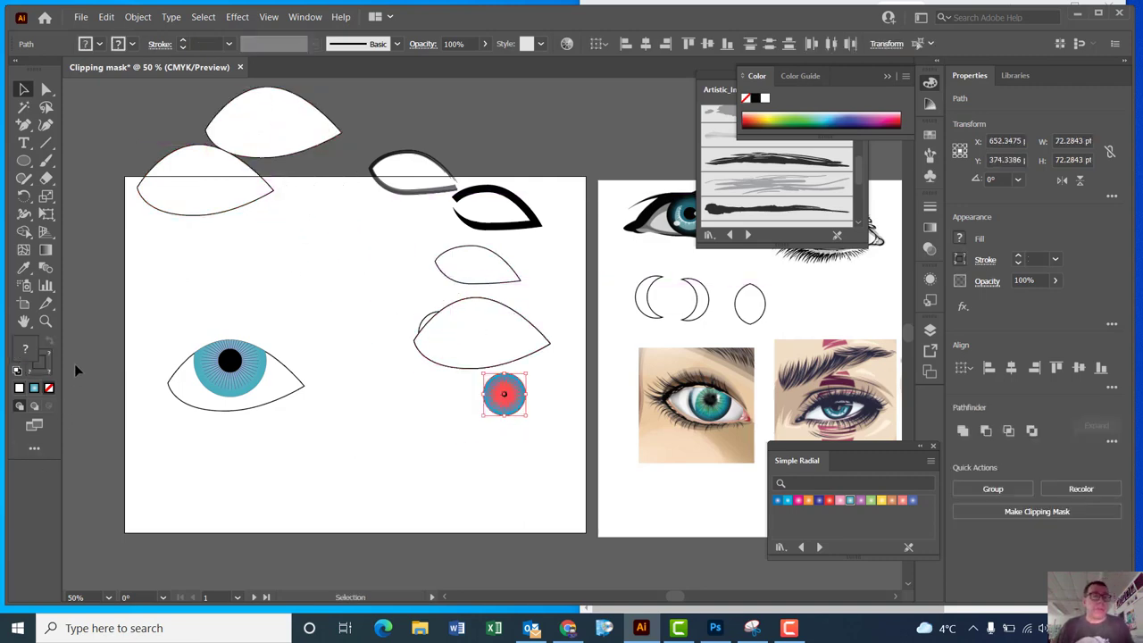
left_click(47, 322)
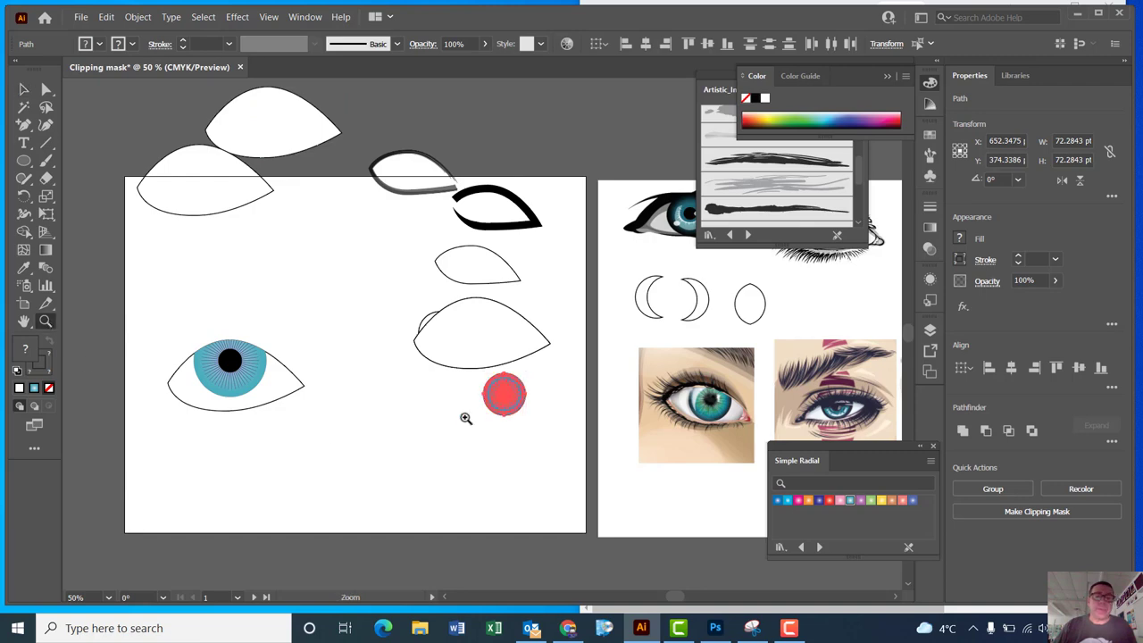
left_click(508, 397)
left_click(474, 327)
left_click(507, 340)
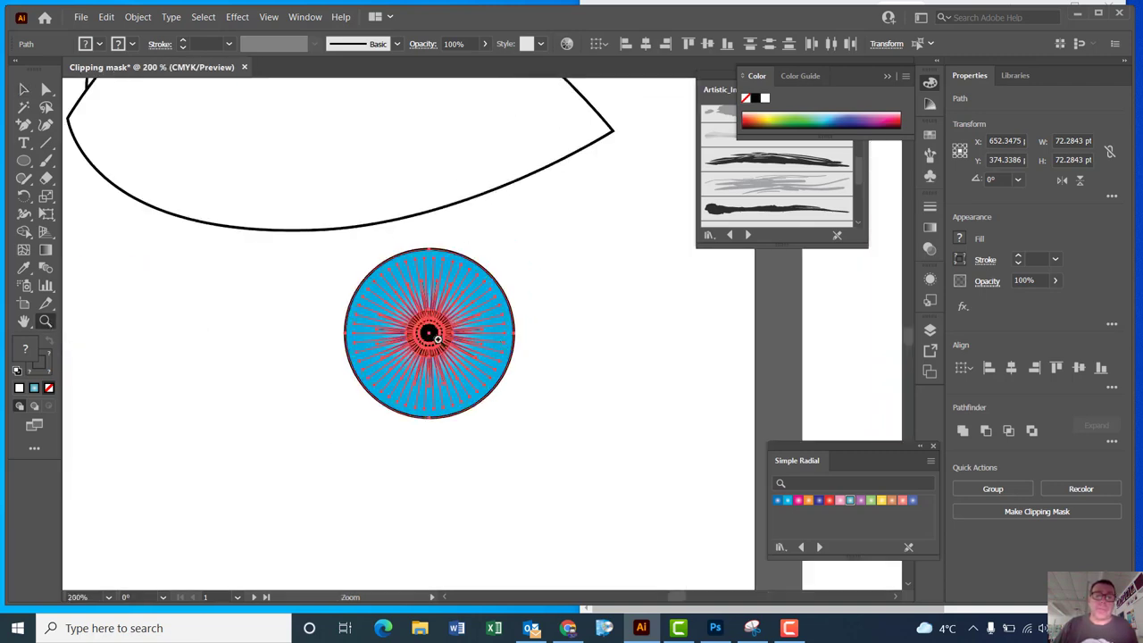
left_click(431, 332)
left_click(422, 333)
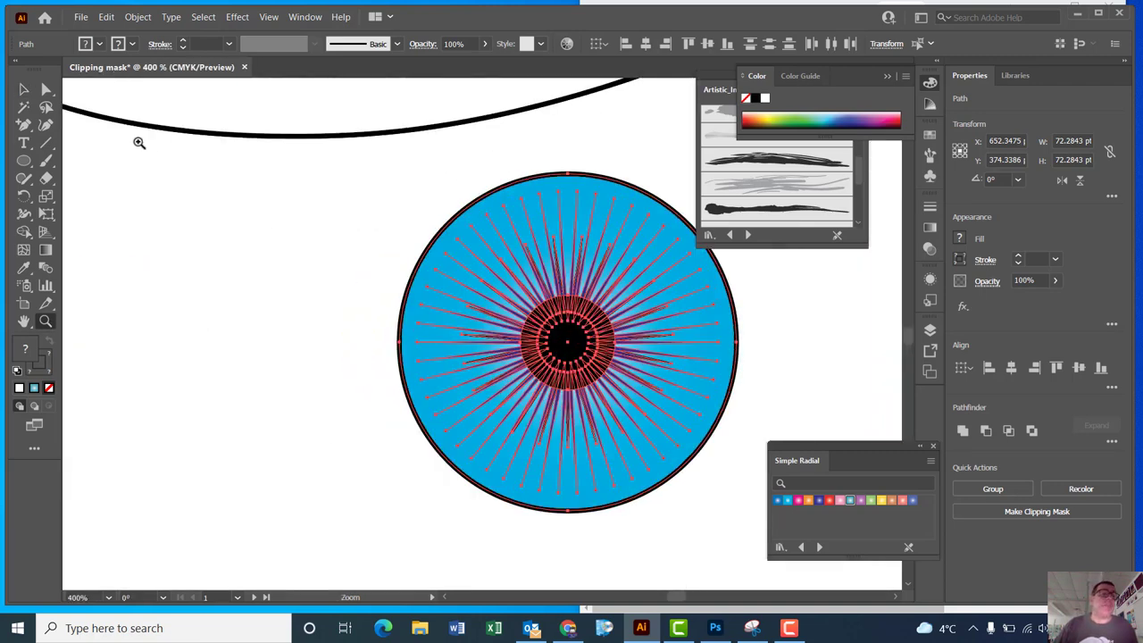
left_click(23, 89)
left_click(269, 293)
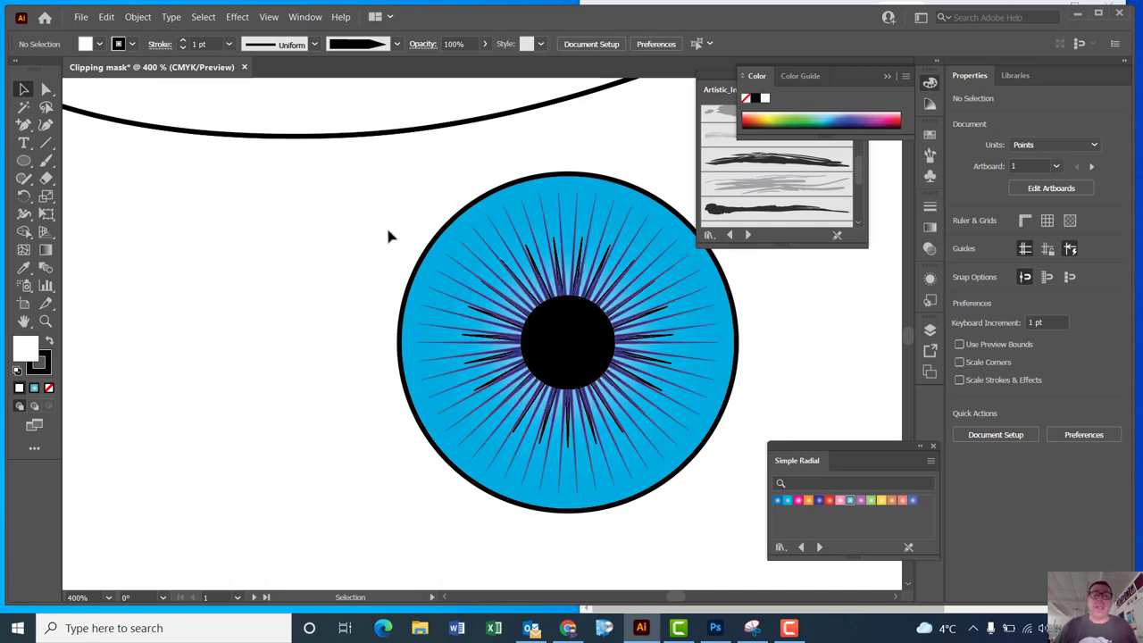
left_click(579, 475)
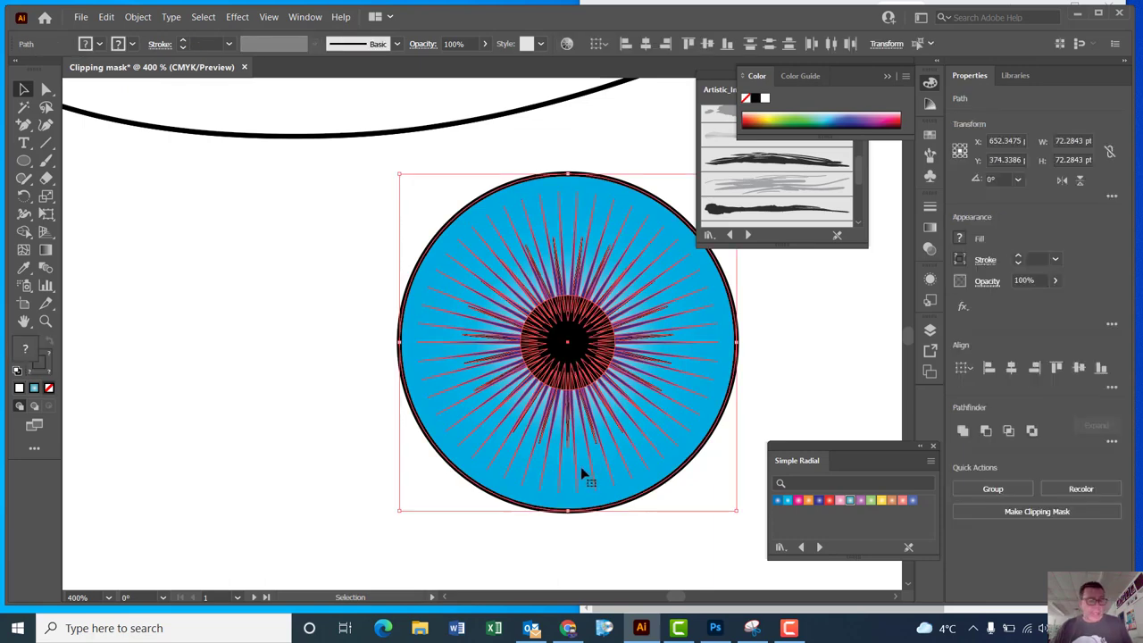
key("ctrl+g")
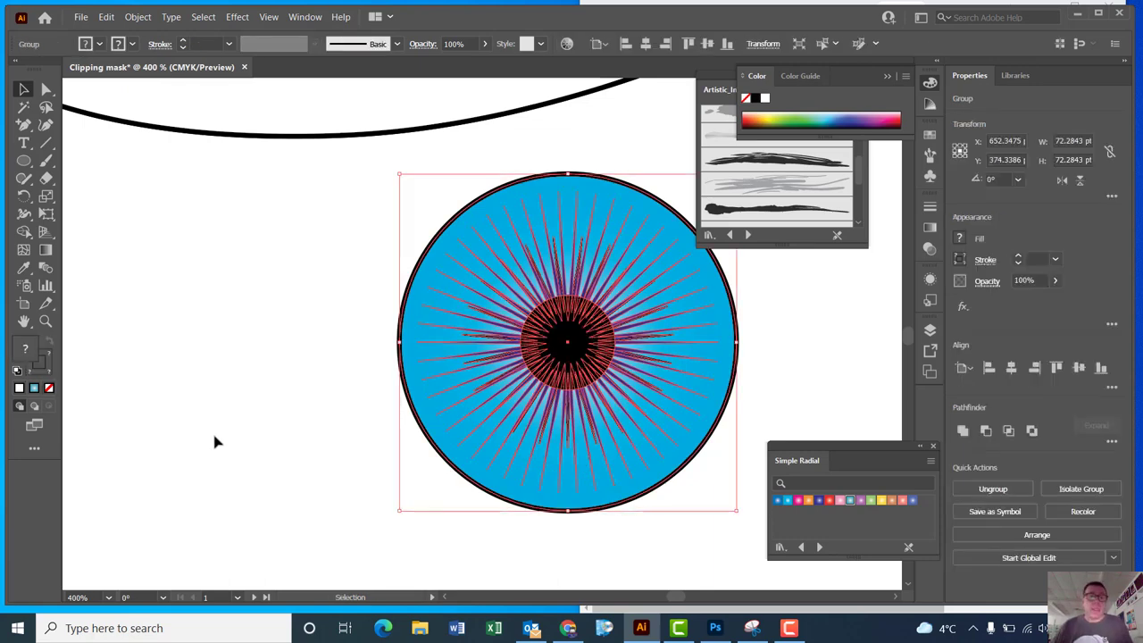
Move the small eye outline below the blue iris, duplicate it, and place the copy diagonally below the iris.
scroll(214, 441, "up", 1)
key("ctrl+minus")
key("ctrl+minus")
key("ctrl+minus")
key("ctrl+minus")
key("ctrl+minus")
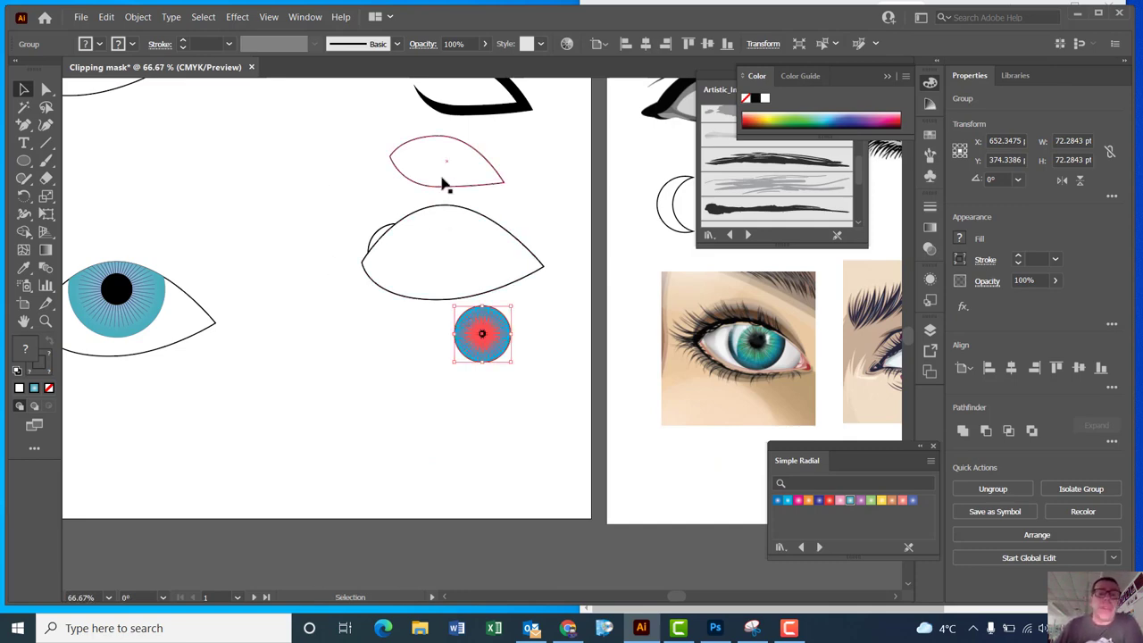
left_click_drag(447, 185, 487, 449)
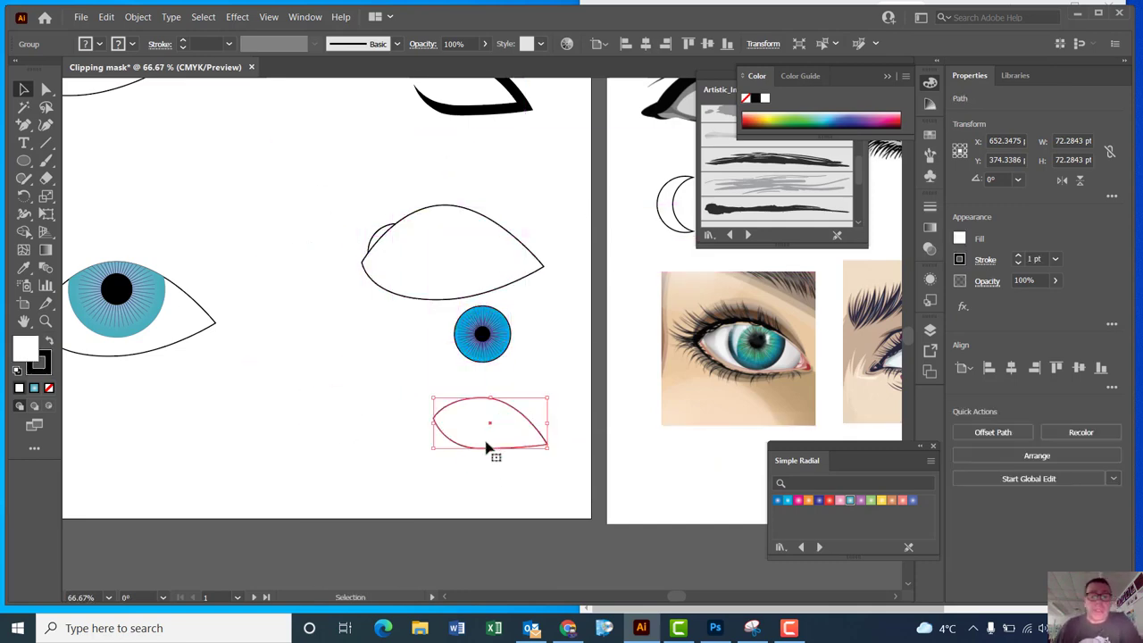
key("a")
key("ctrl+c")
key("ctrl+v")
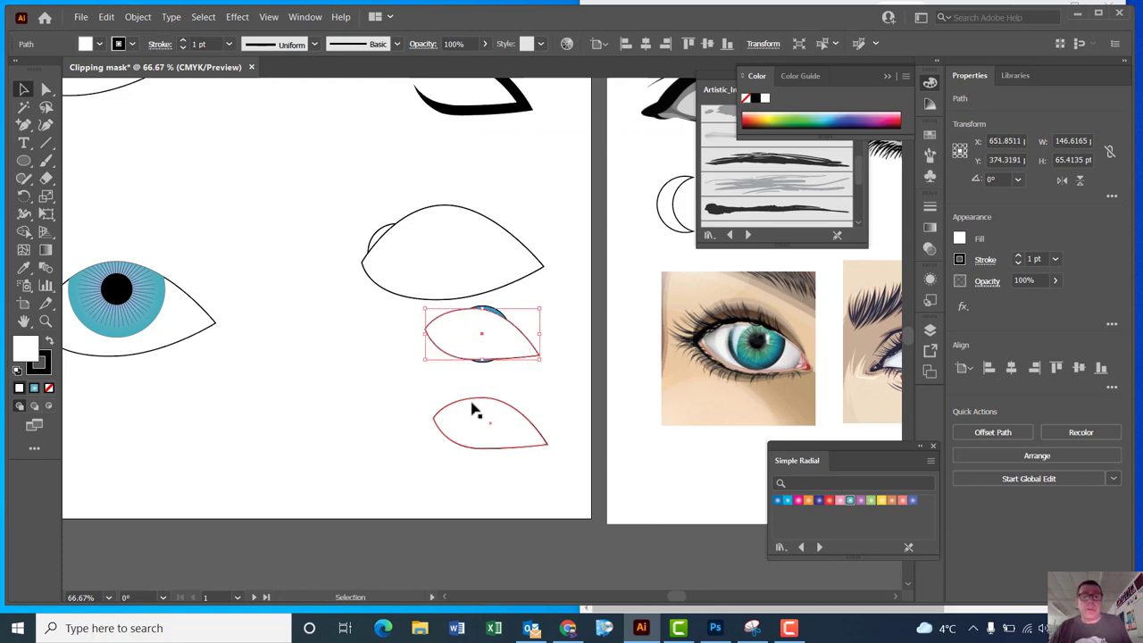
left_click_drag(482, 344, 436, 379)
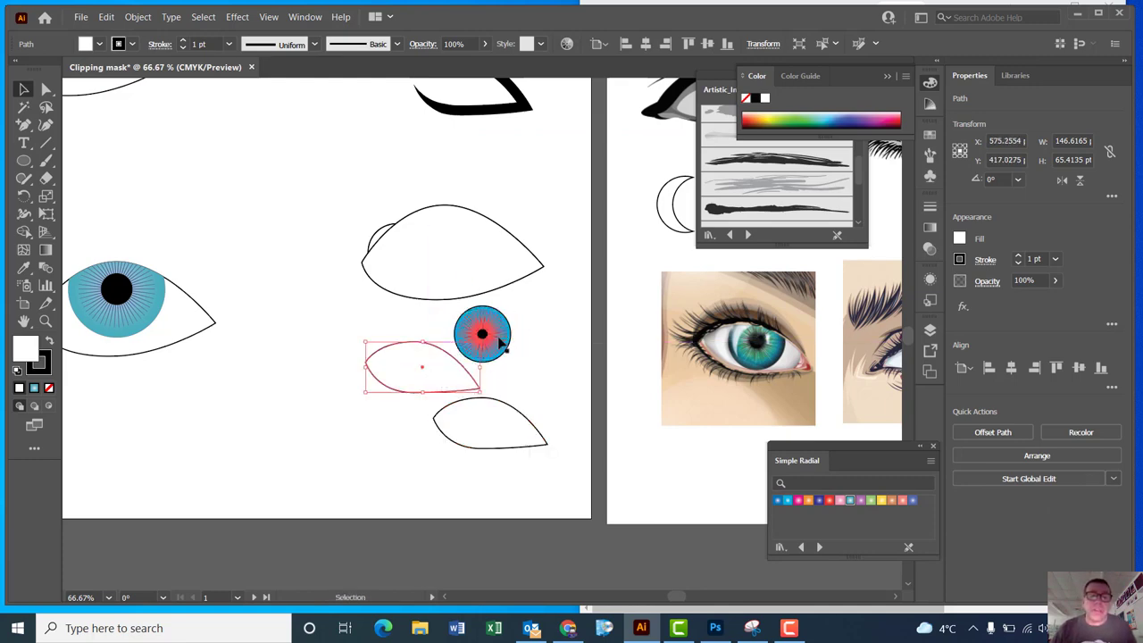
Enlarge the blue iris group to about 74 pt and position it behind the copied small outline, overlapping its upper edge.
left_click(500, 332)
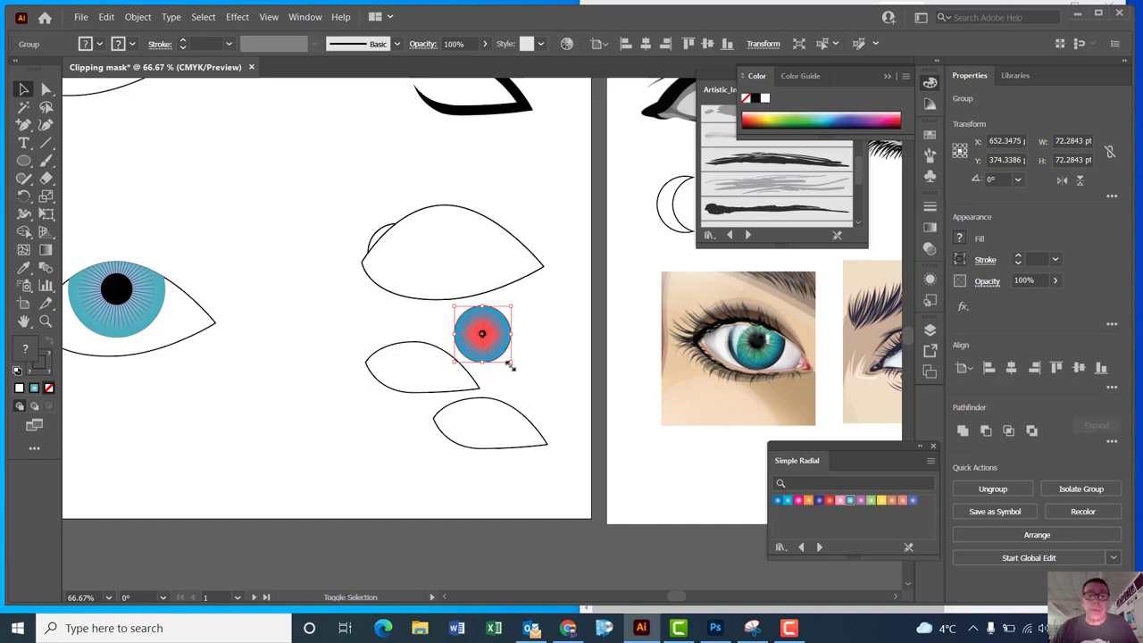
left_click_drag(510, 362, 454, 391)
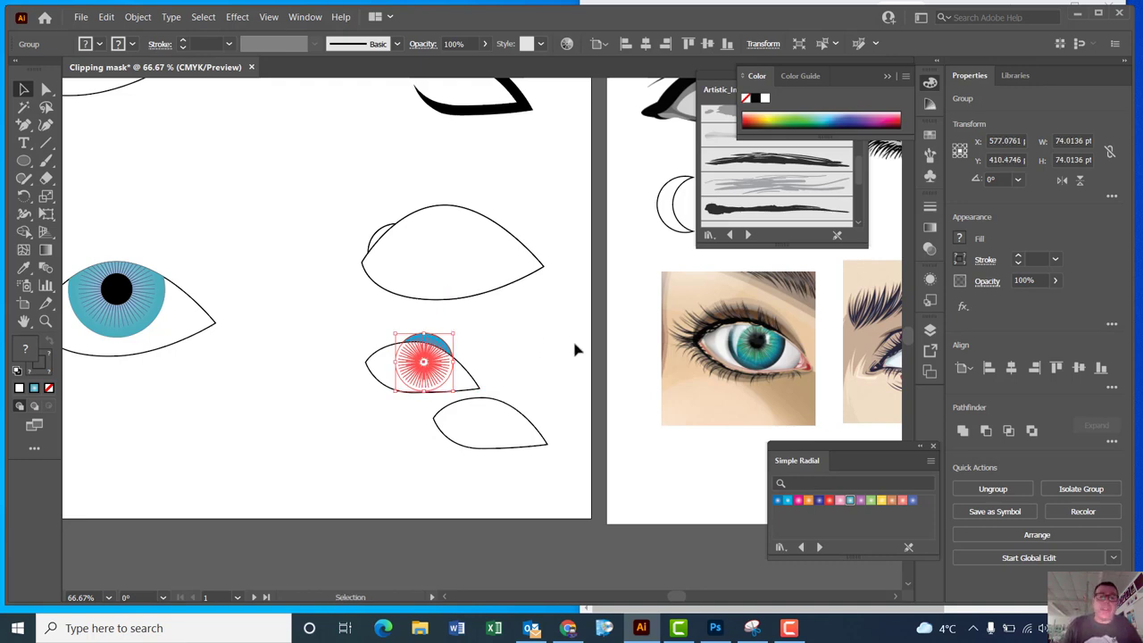
key("ctrl+shift+bracketleft")
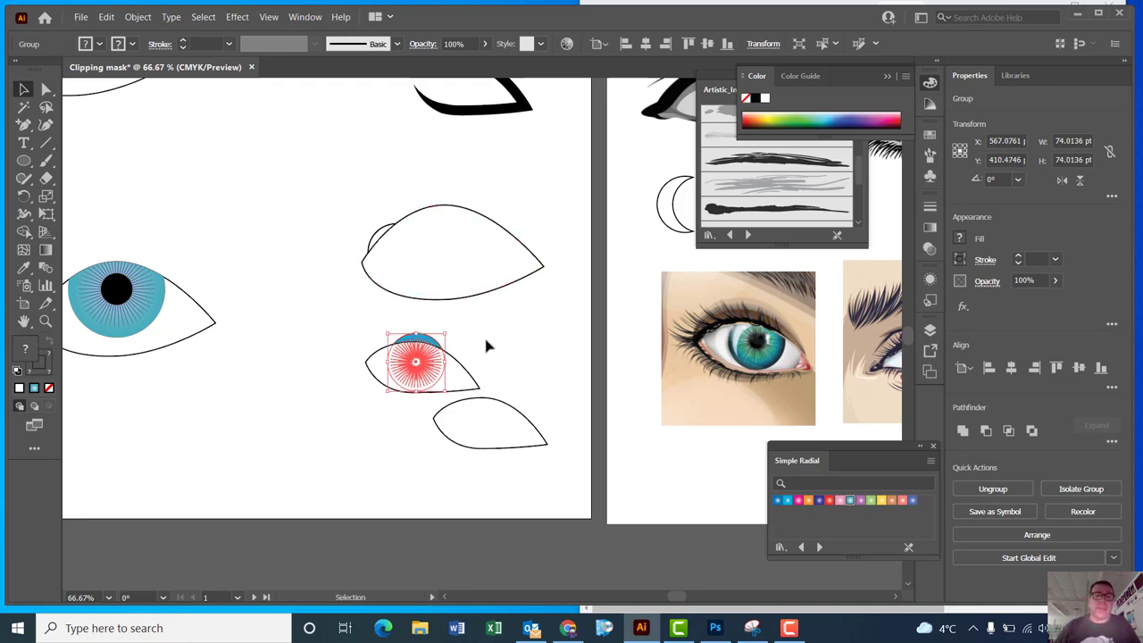
Make a clipping mask from the blue iris group and the small outline in front of it.
left_click(485, 336)
left_click_drag(487, 337, 407, 368)
right_click(407, 368)
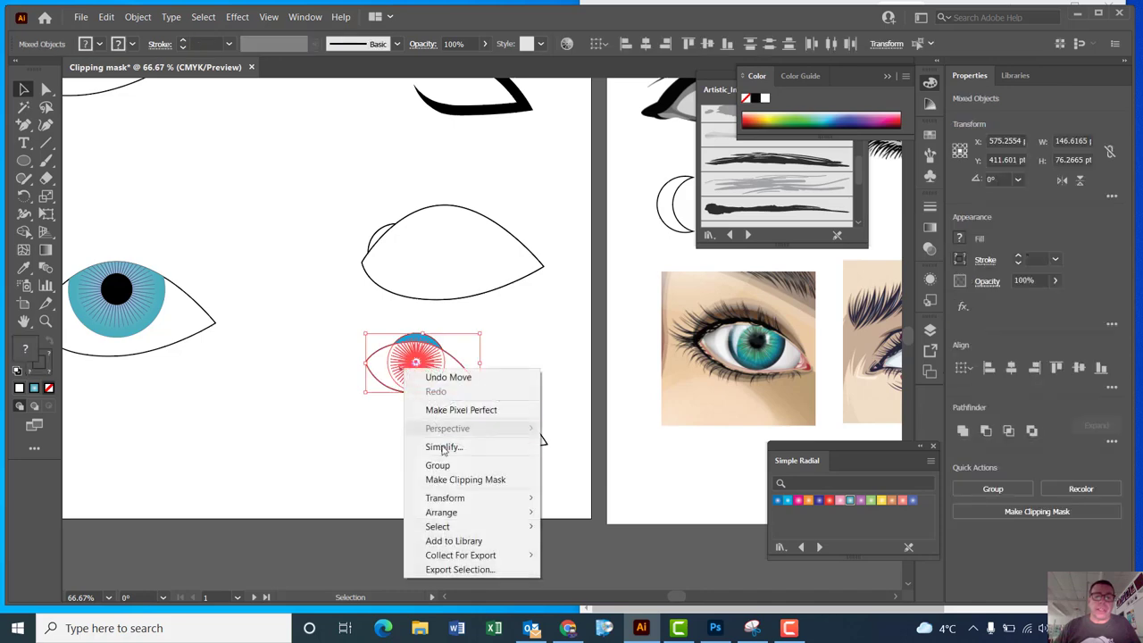
left_click(427, 479)
left_click(373, 451)
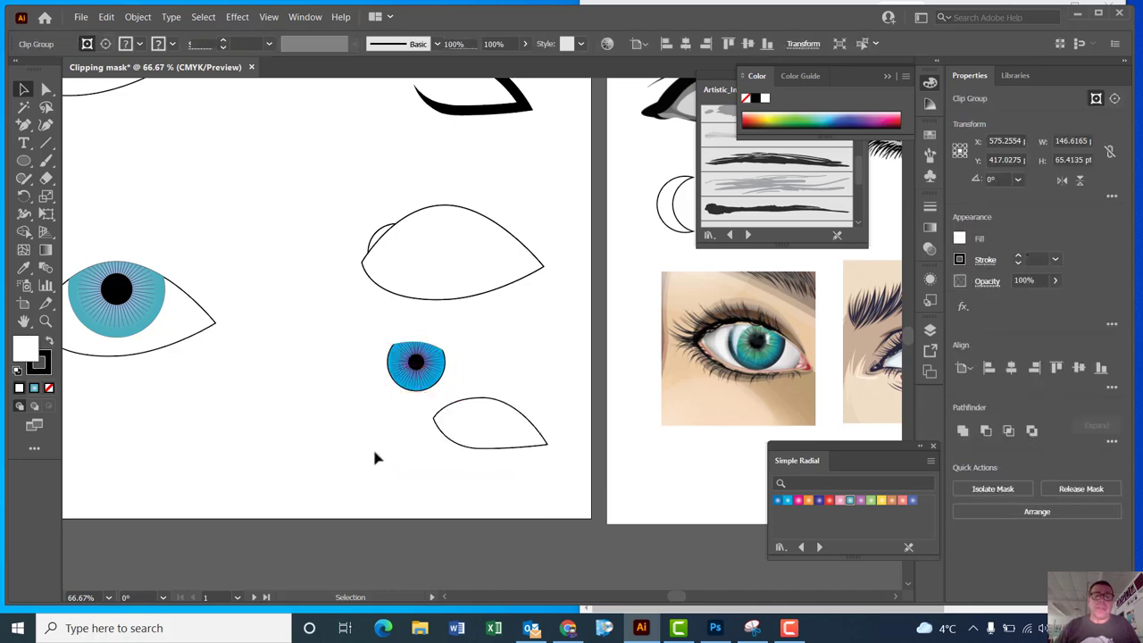
Apply a multi-line brush from the Artistic_ScrollPen library to the remaining small eye outline.
left_click(509, 443)
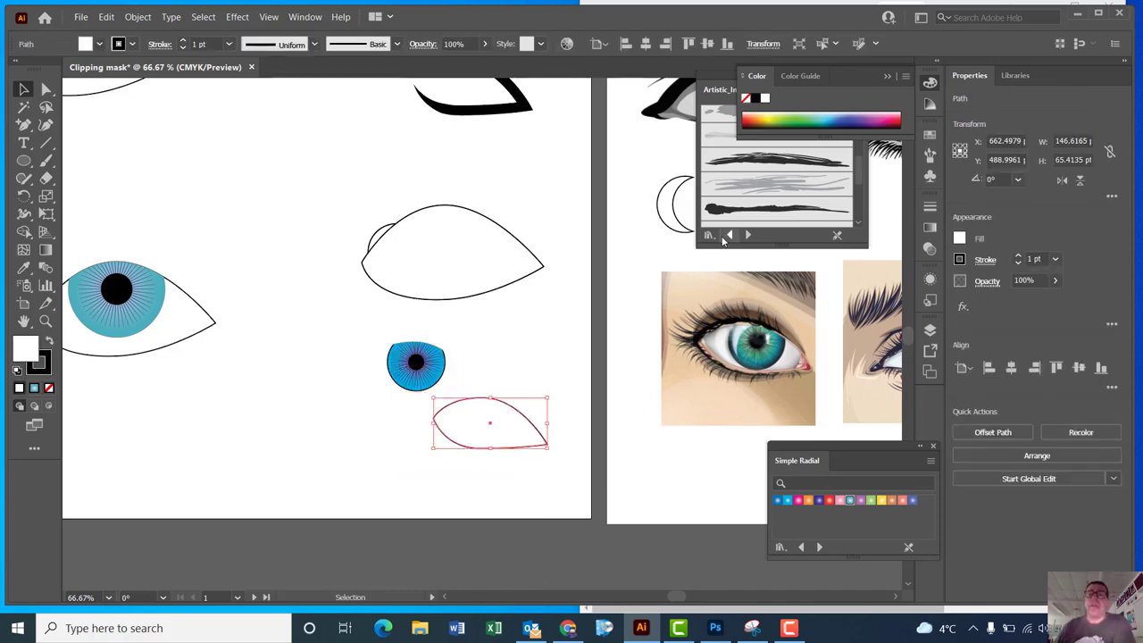
scroll(791, 191, "down", 3)
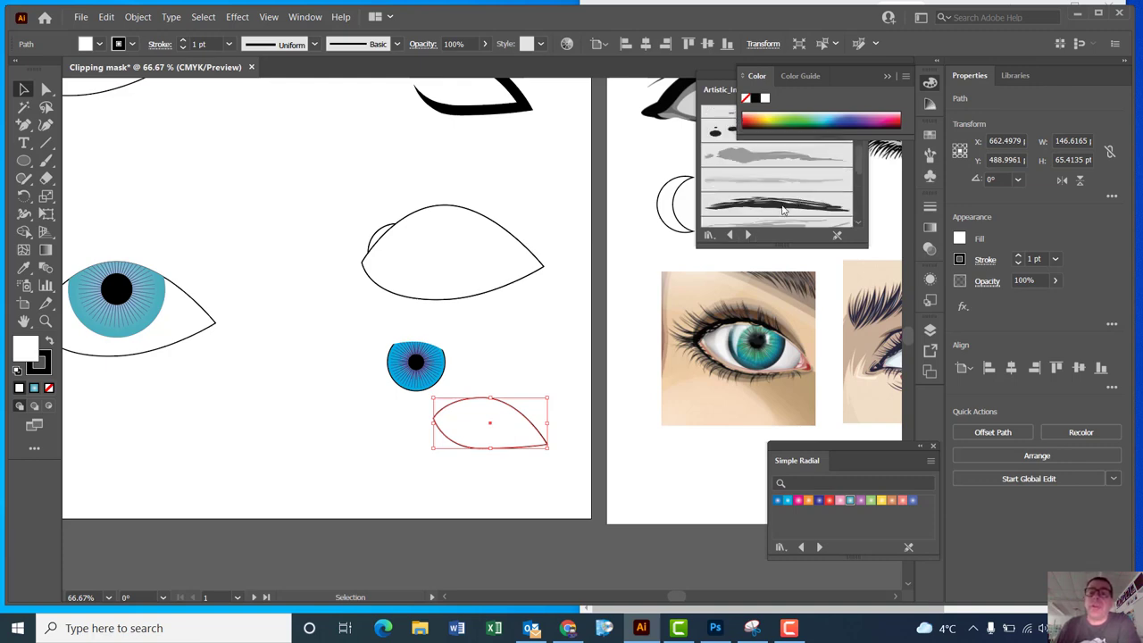
left_click(710, 235)
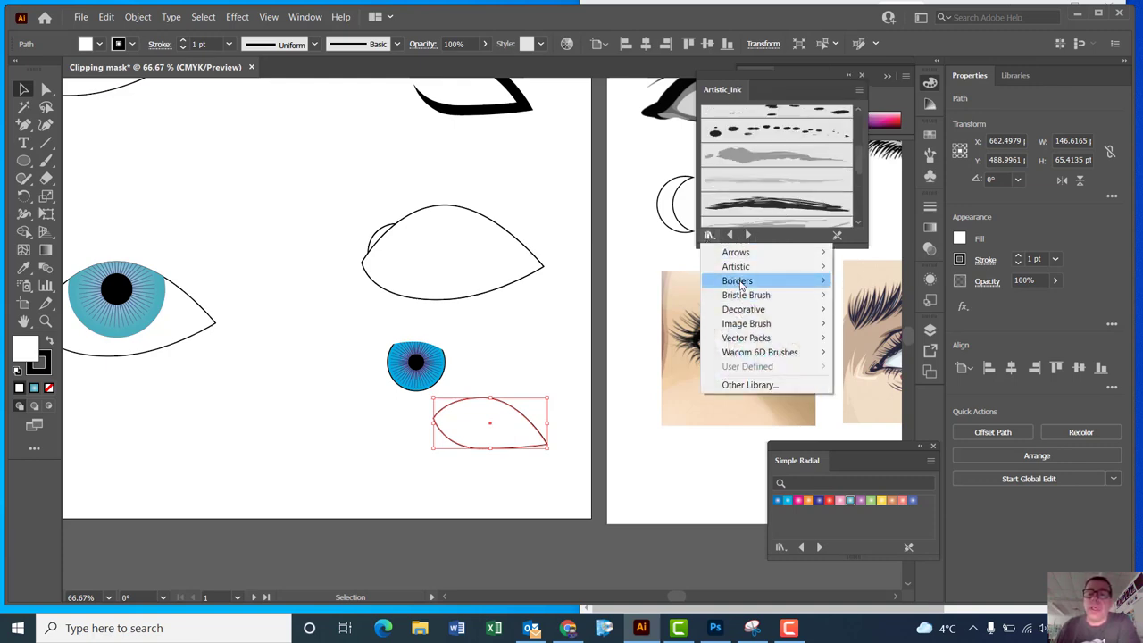
mouse_move(740, 284)
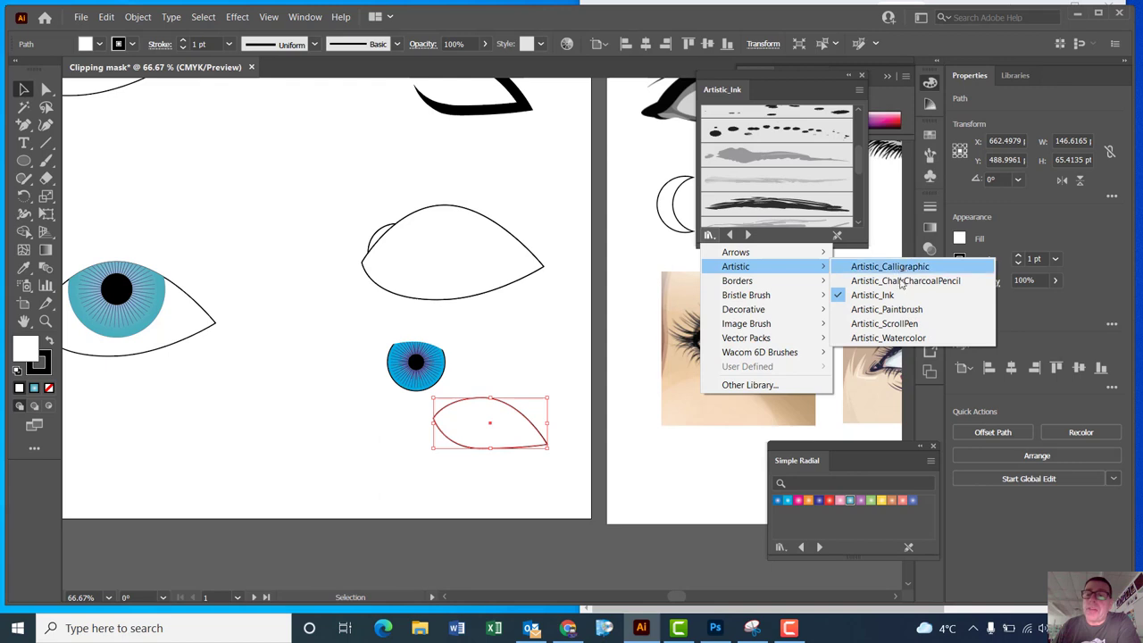
left_click(884, 323)
scroll(804, 186, "down", 2)
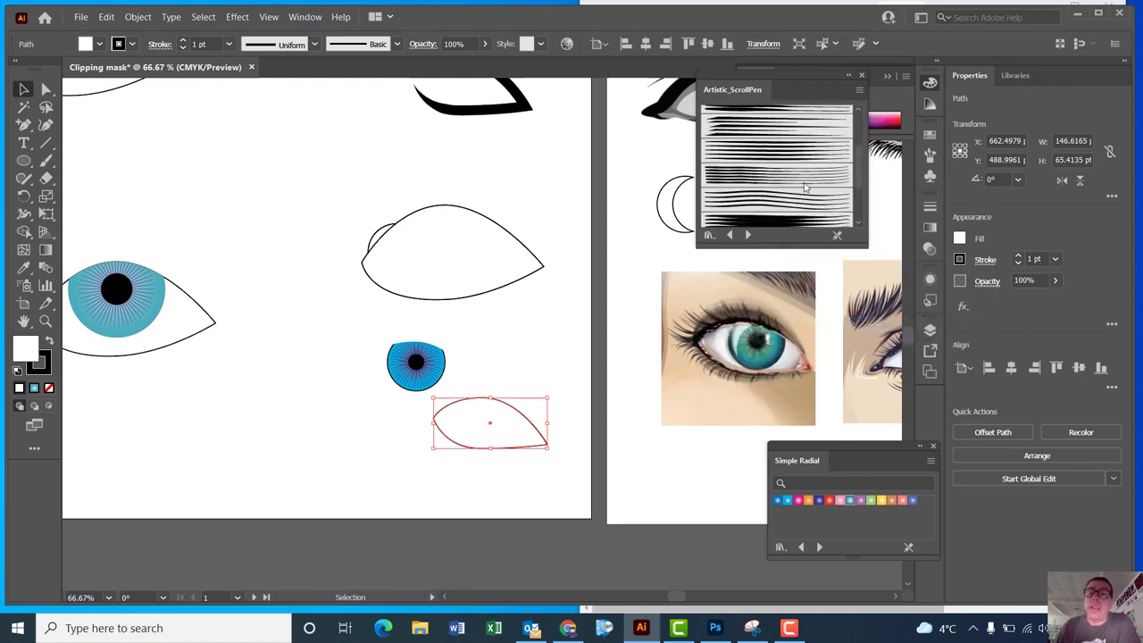
left_click(752, 176)
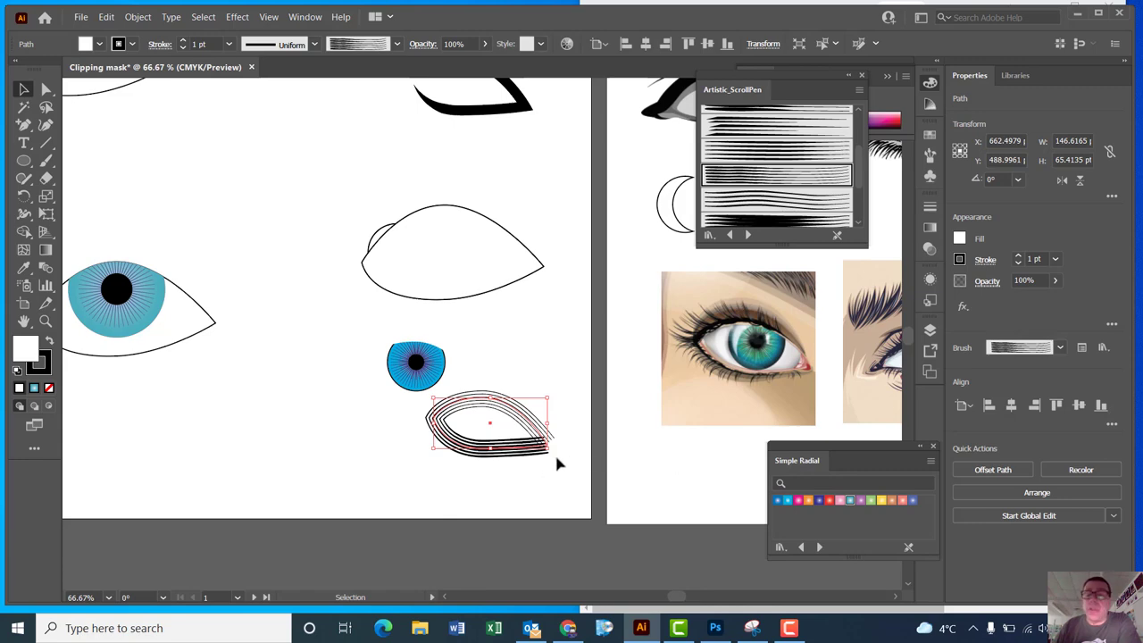
Set the brushed small outline's stroke weight to 0.05 pt.
left_click(1055, 260)
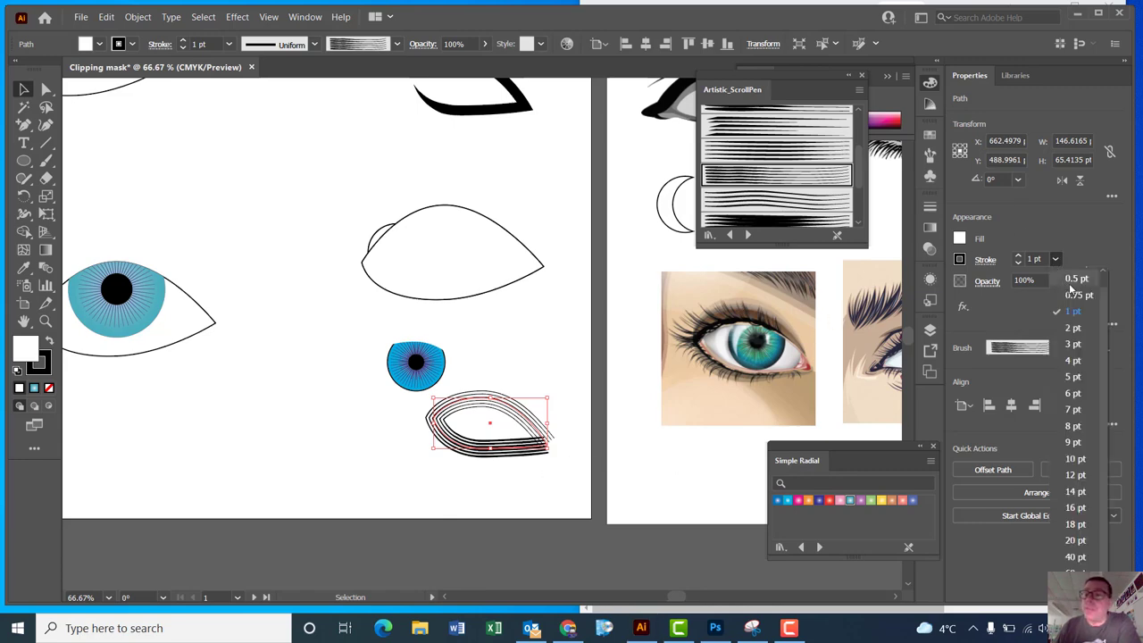
left_click(1071, 284)
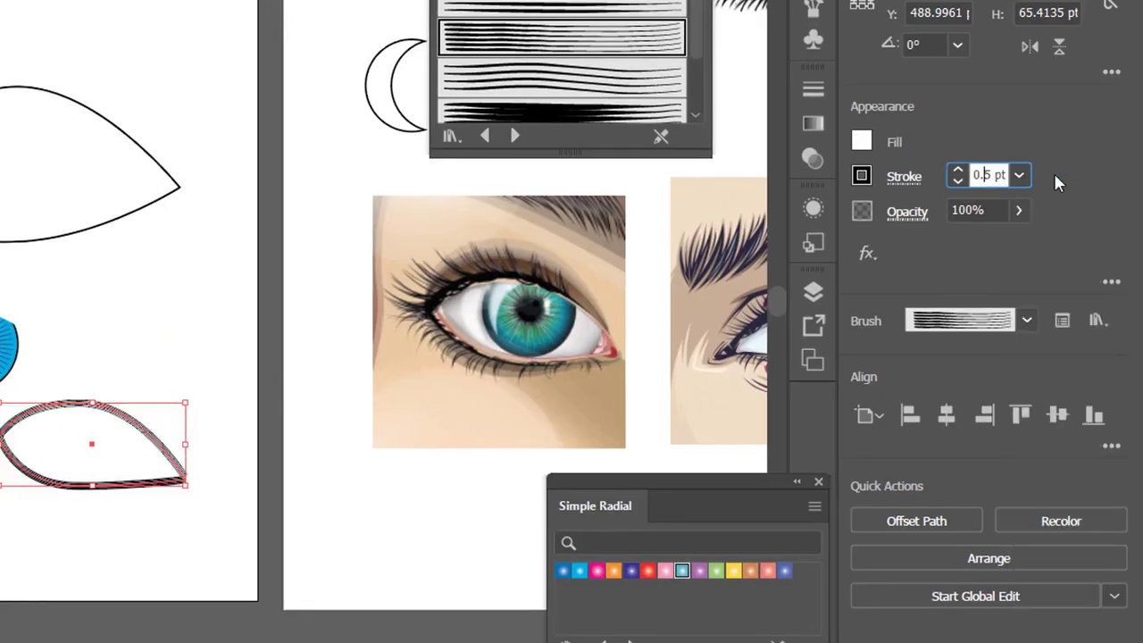
type("0.05")
key("Return")
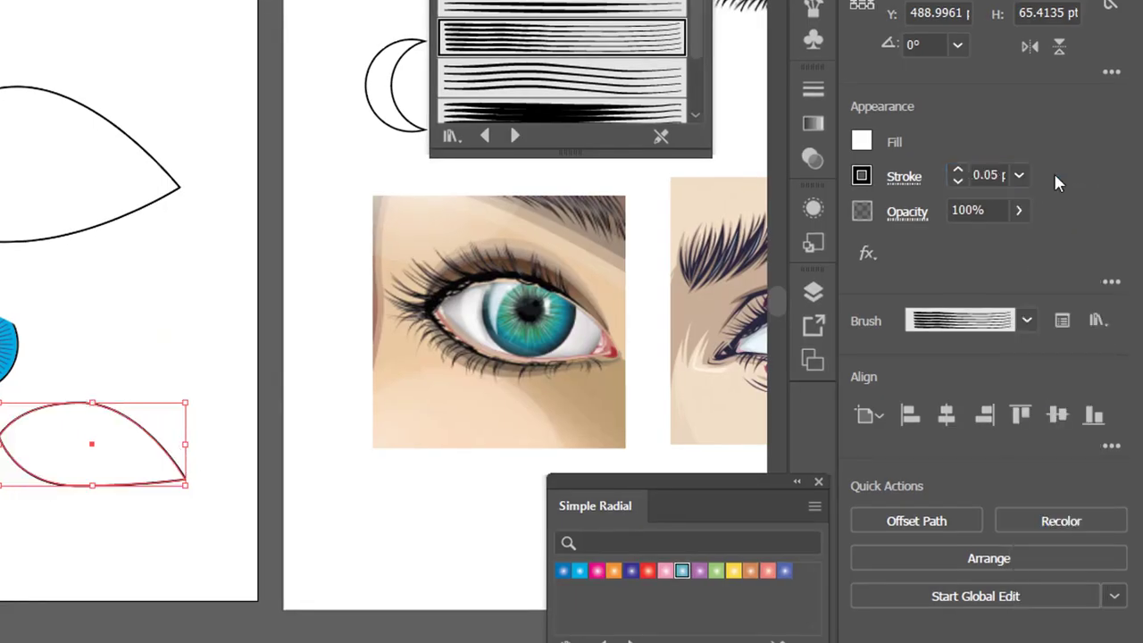
Move the clipped blue iris onto the small eye outline and align the two by their centres.
mouse_move(2, 376)
left_mouse_down()
mouse_move(23, 414)
mouse_move(96, 468)
left_mouse_up()
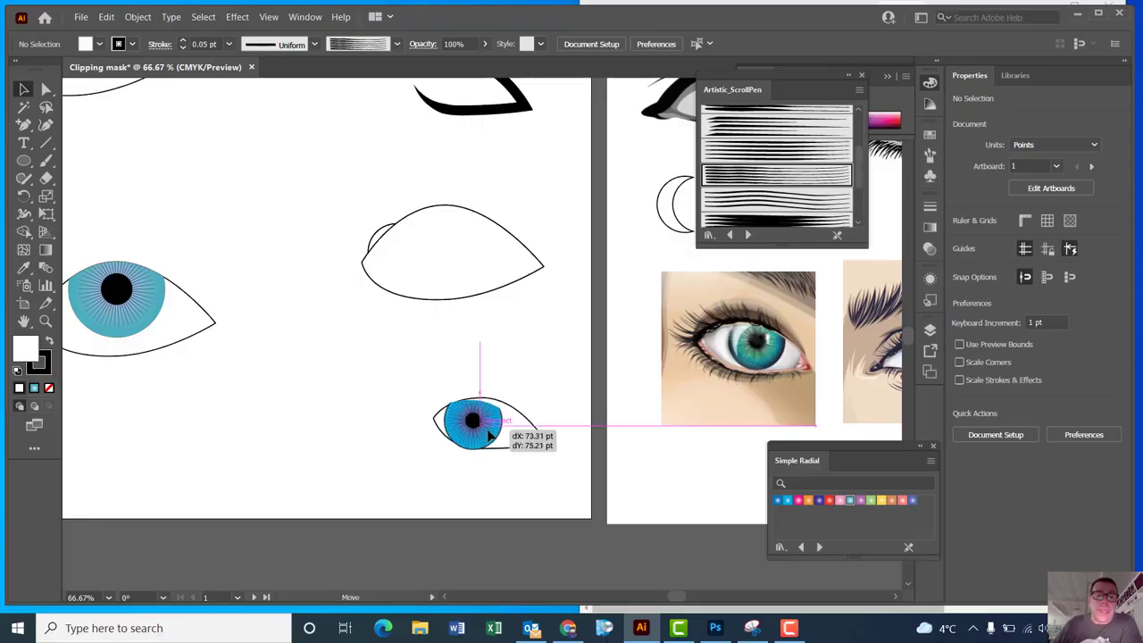
left_click_drag(488, 432, 495, 431)
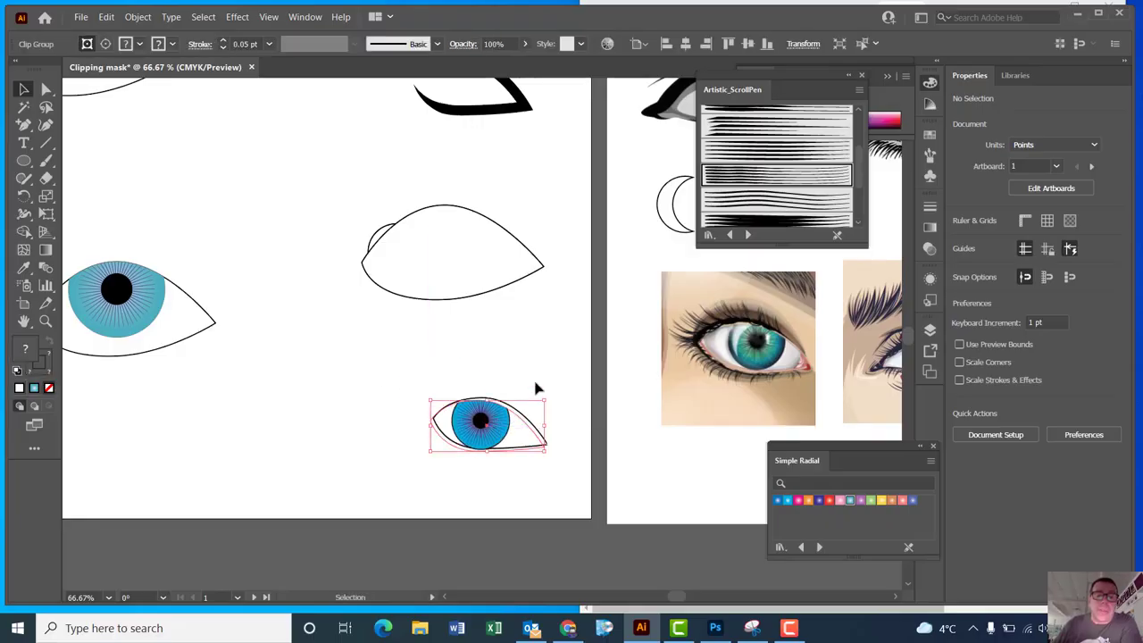
left_click(479, 443, "shift")
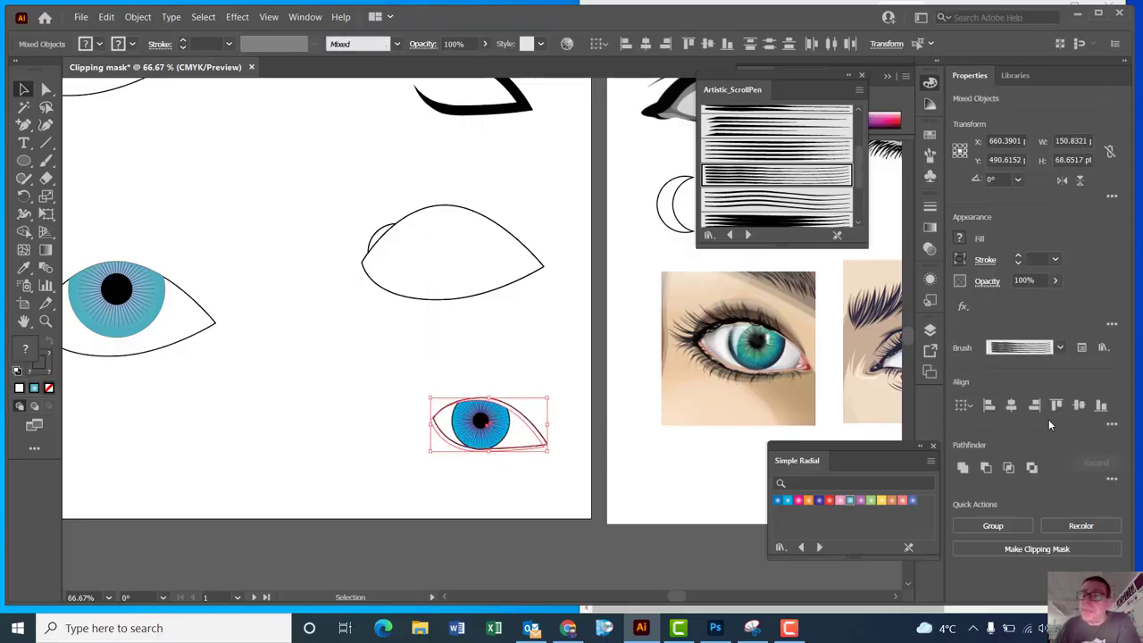
left_click(1011, 406)
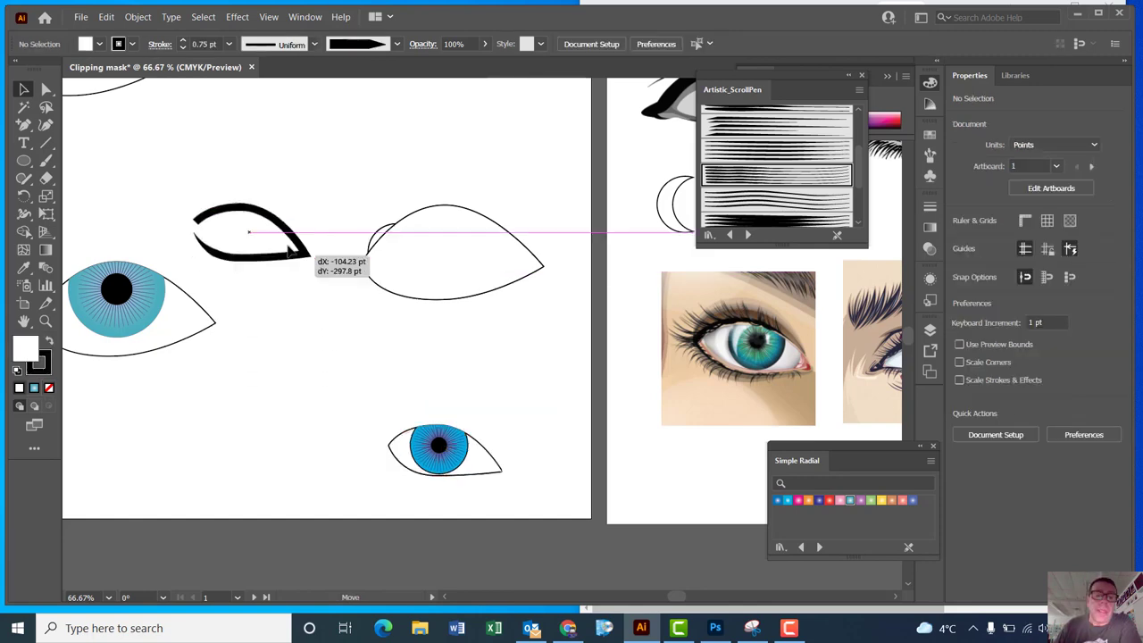
Move the thick black eye outline above the teal eye and activate the Curvature tool with nothing selected.
left_click_drag(302, 243, 295, 166)
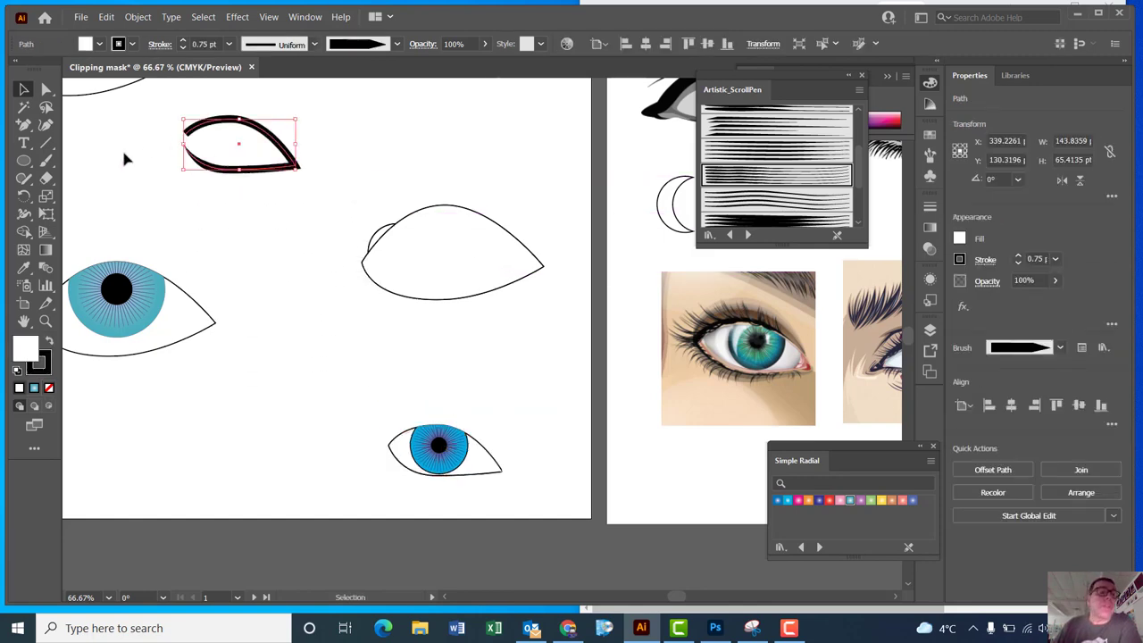
left_click(46, 125)
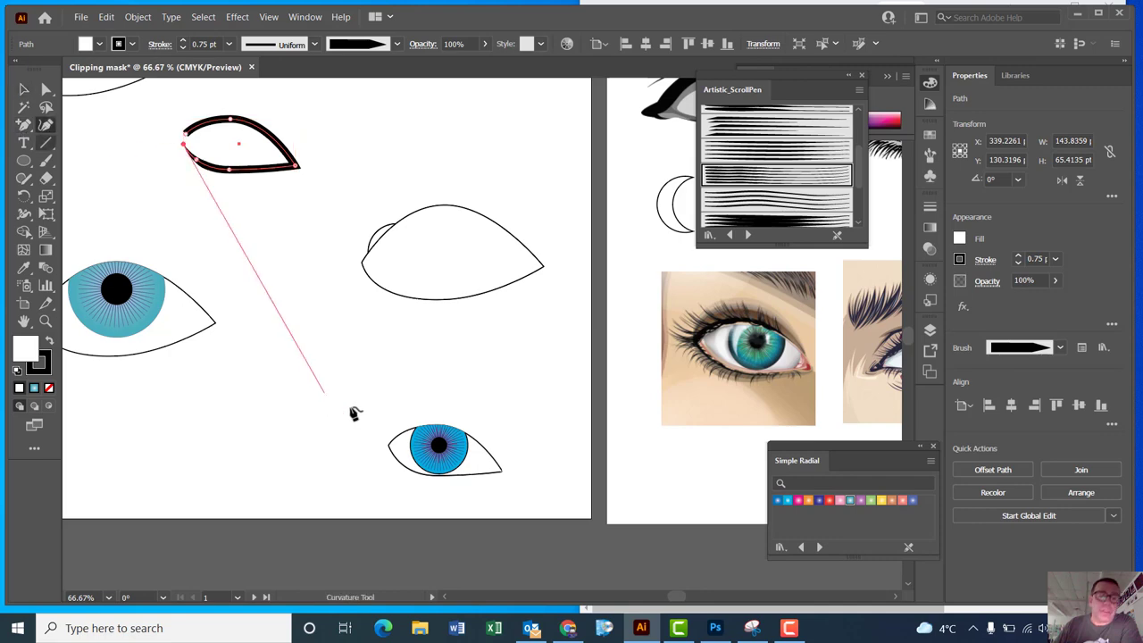
left_click(46, 125)
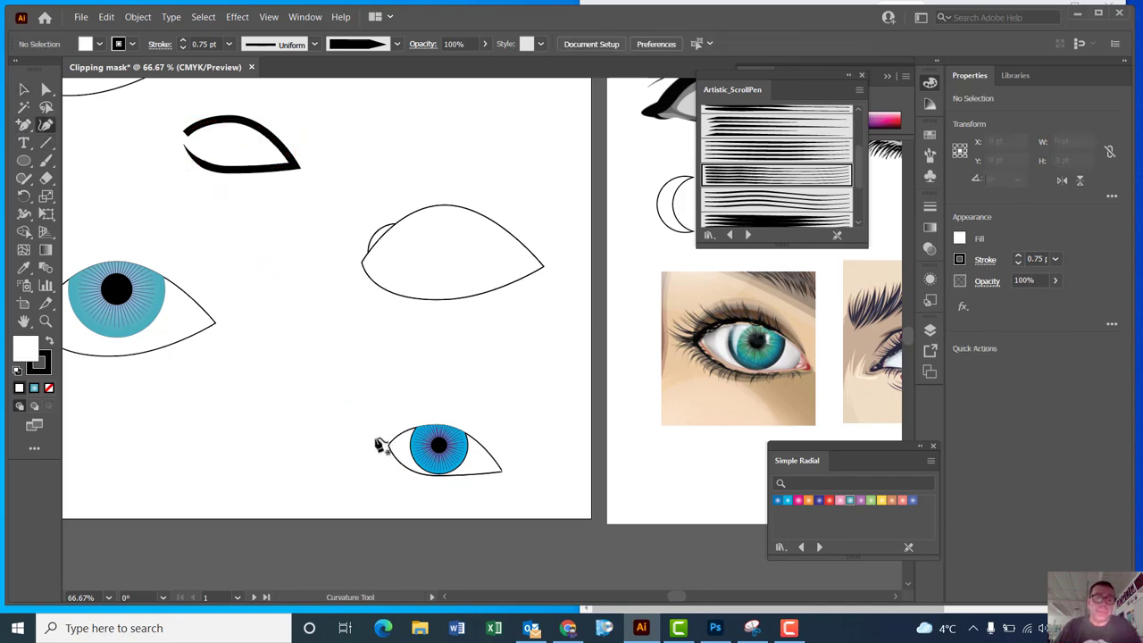
scroll(379, 447, "left", 3)
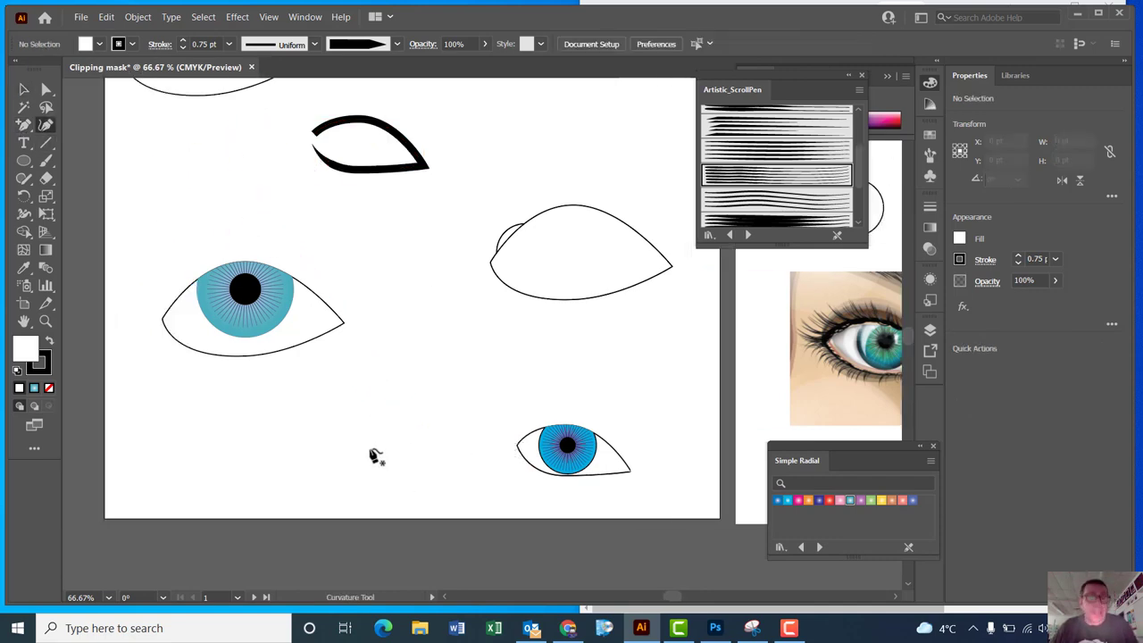
Draw a closed, curved upper-lid shape about 176 by 91 pt over the small blue eye with the Curvature tool.
left_click(506, 450)
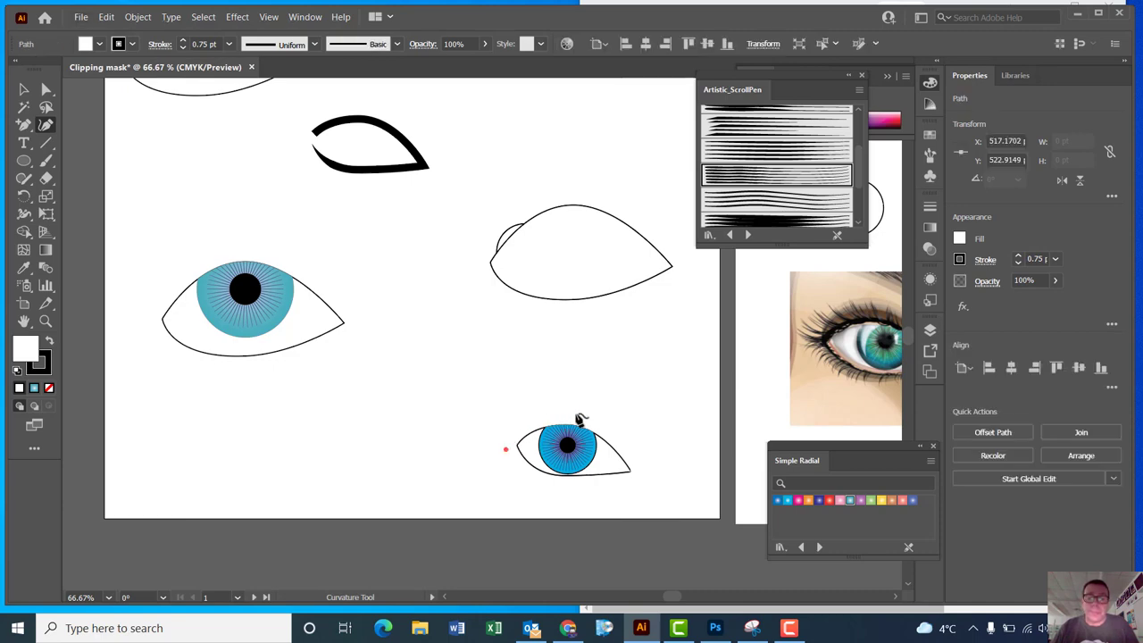
left_click(576, 415)
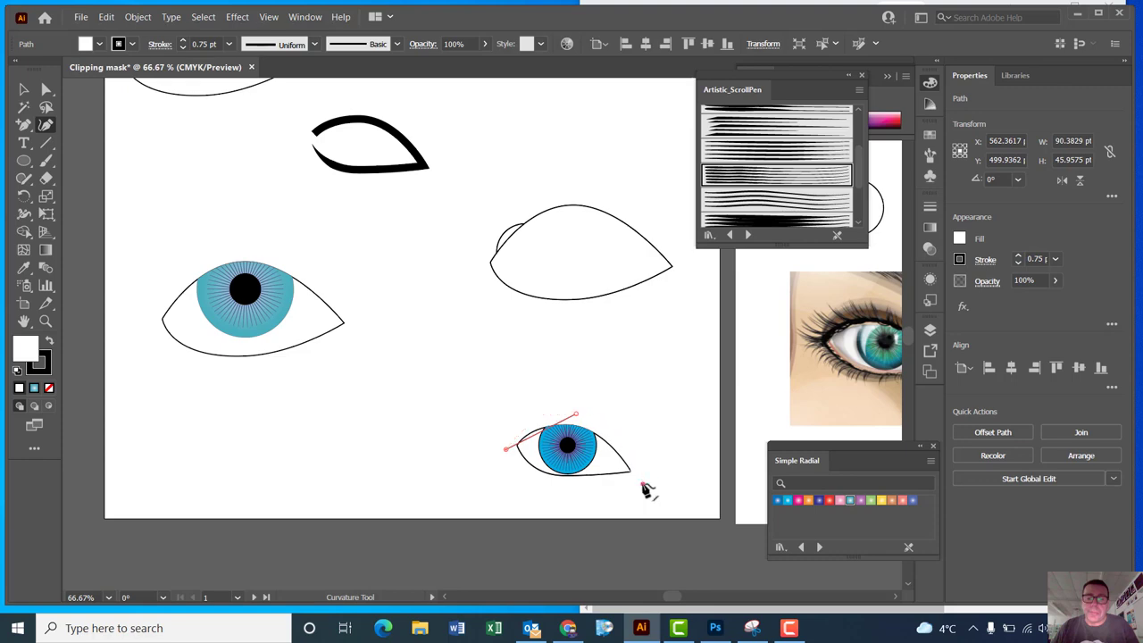
left_click(643, 484)
left_click(633, 484)
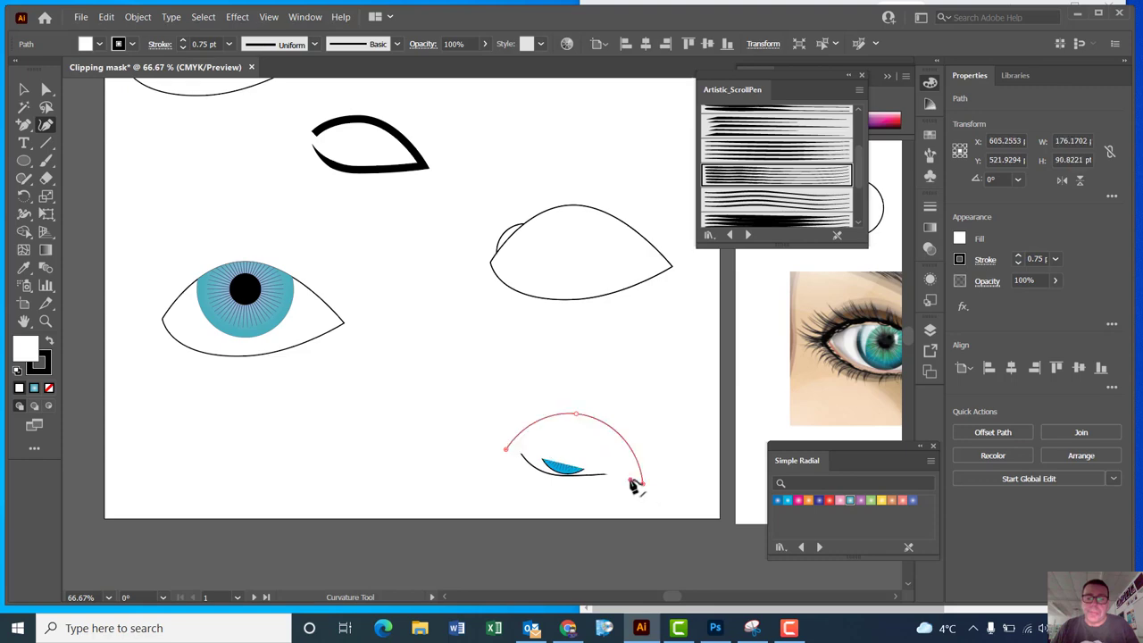
left_click(575, 434)
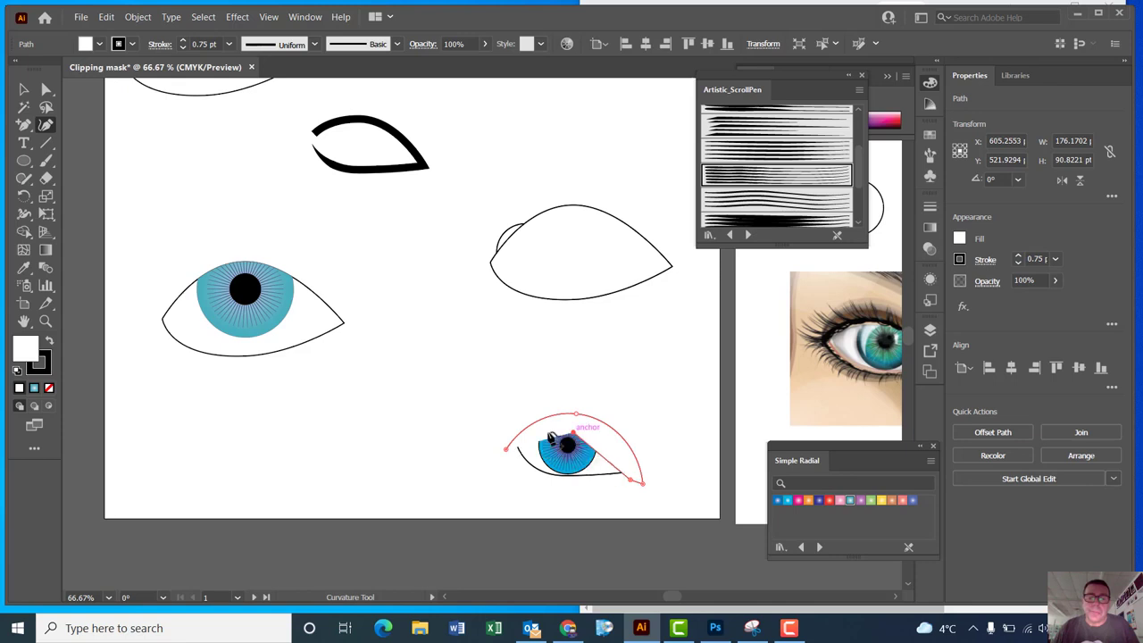
left_click(507, 451)
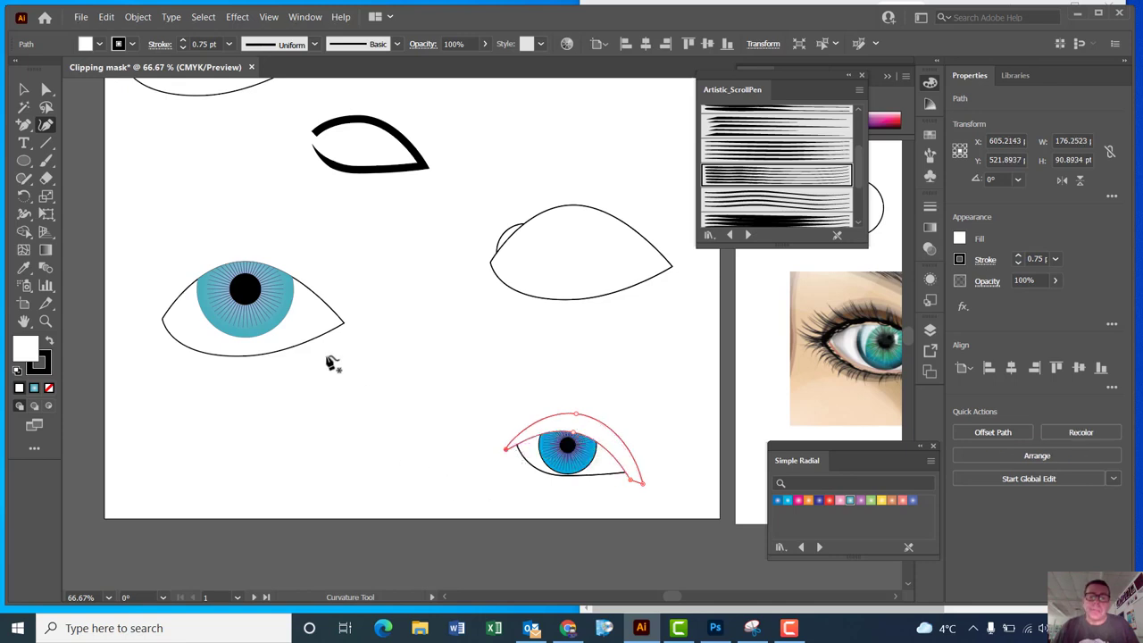
Fill the upper-lid shape with black and remove its stroke.
left_click(50, 342)
left_click(45, 372)
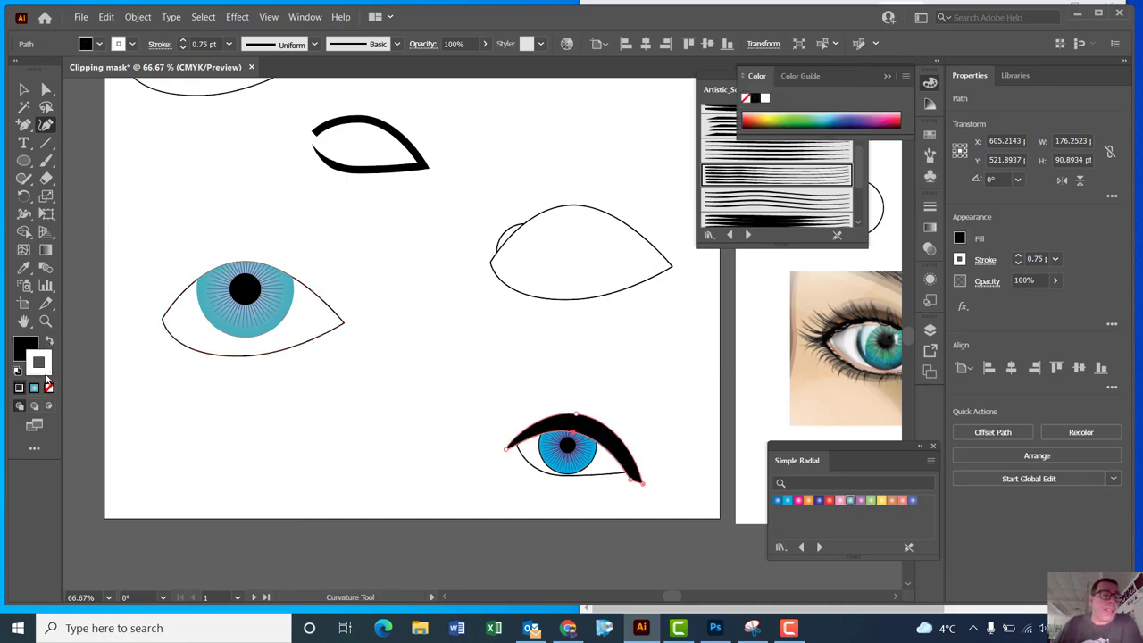
left_click(49, 389)
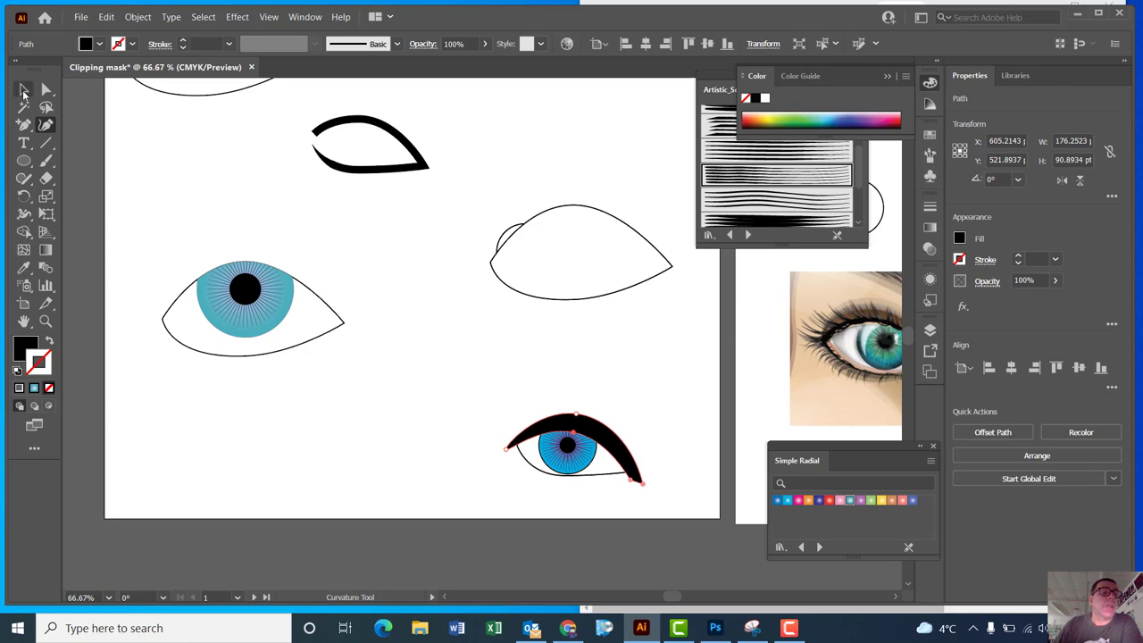
Send the black upper-lid shape to the back, behind the small blue eye.
left_click(24, 91)
right_click(620, 456)
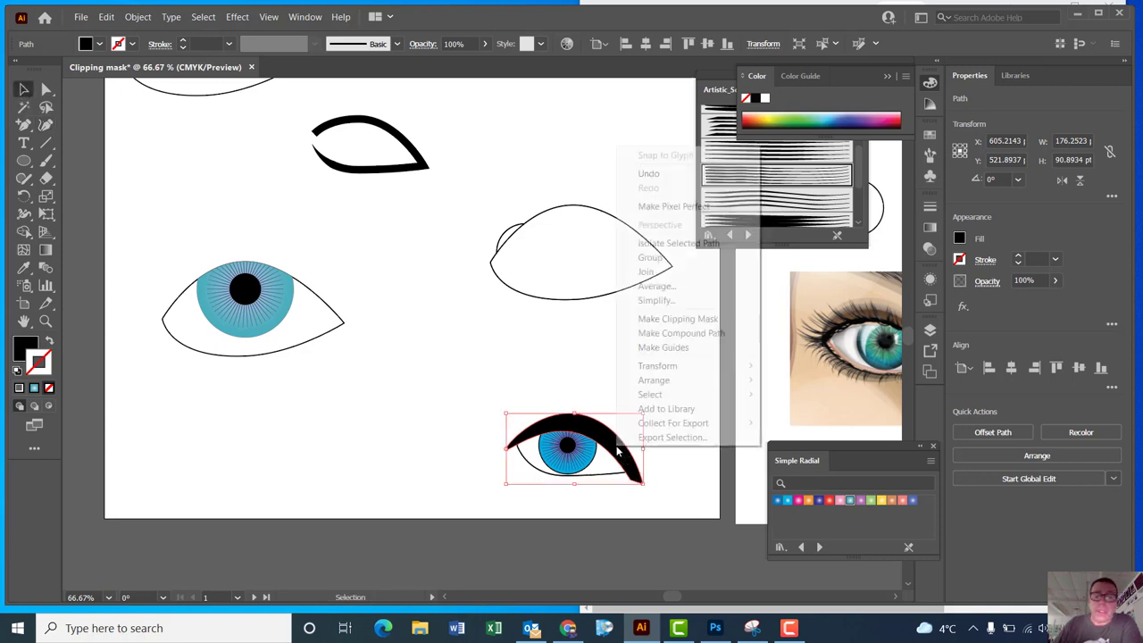
mouse_move(742, 380)
left_click(799, 432)
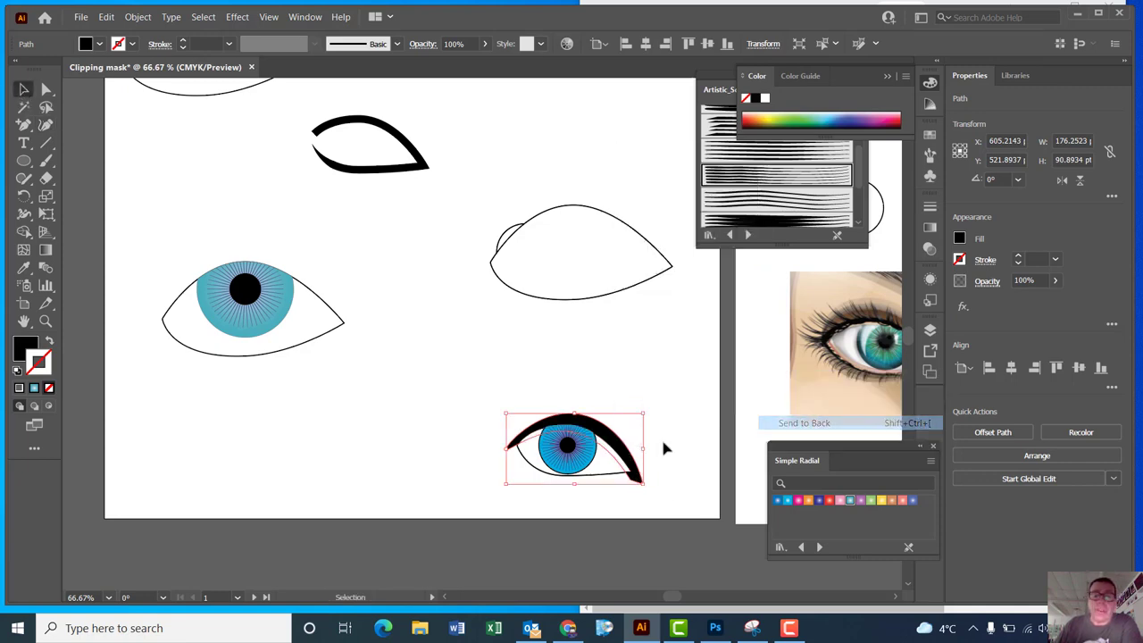
left_click(671, 447)
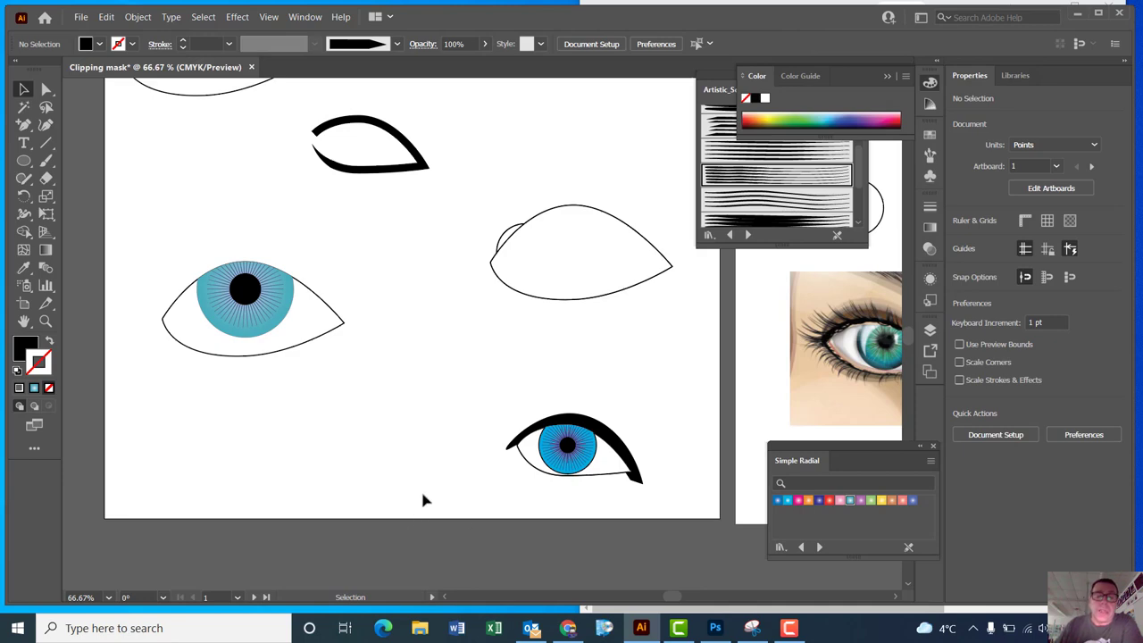
left_click(638, 481)
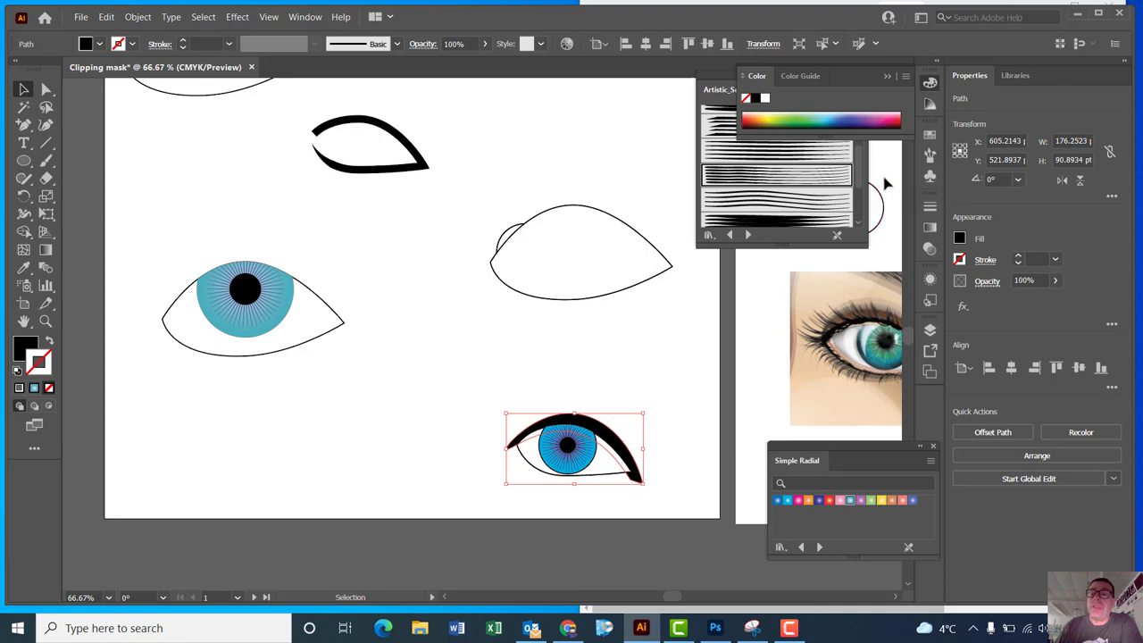
Move a crescent from the reference artboard onto the eye artboard and remove its stroke.
left_click_drag(883, 208, 526, 117)
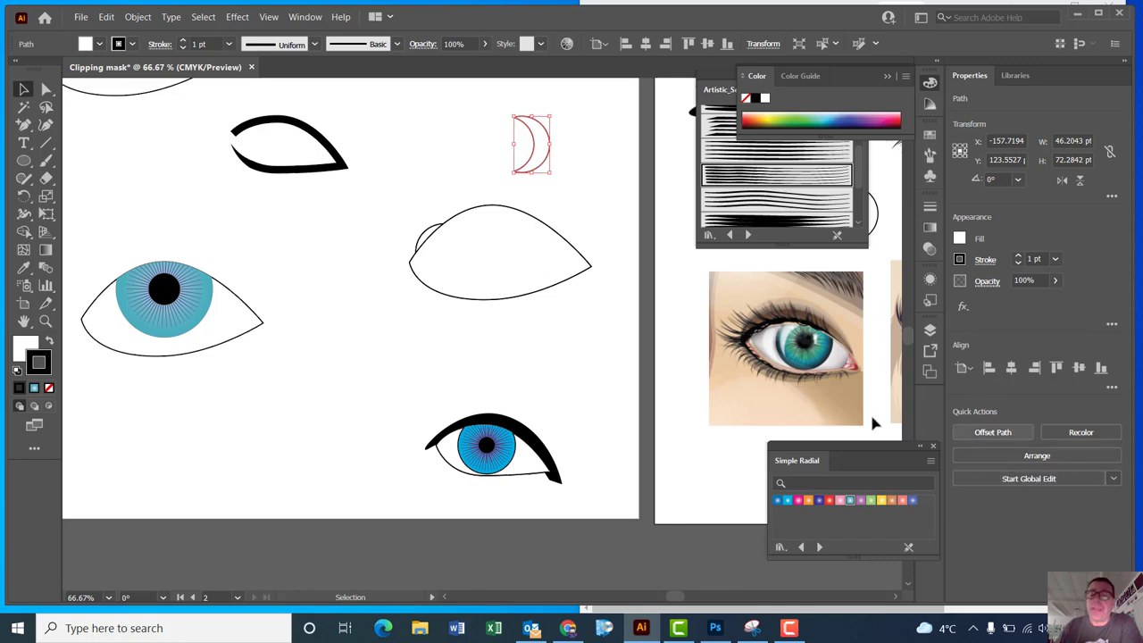
left_click(539, 161)
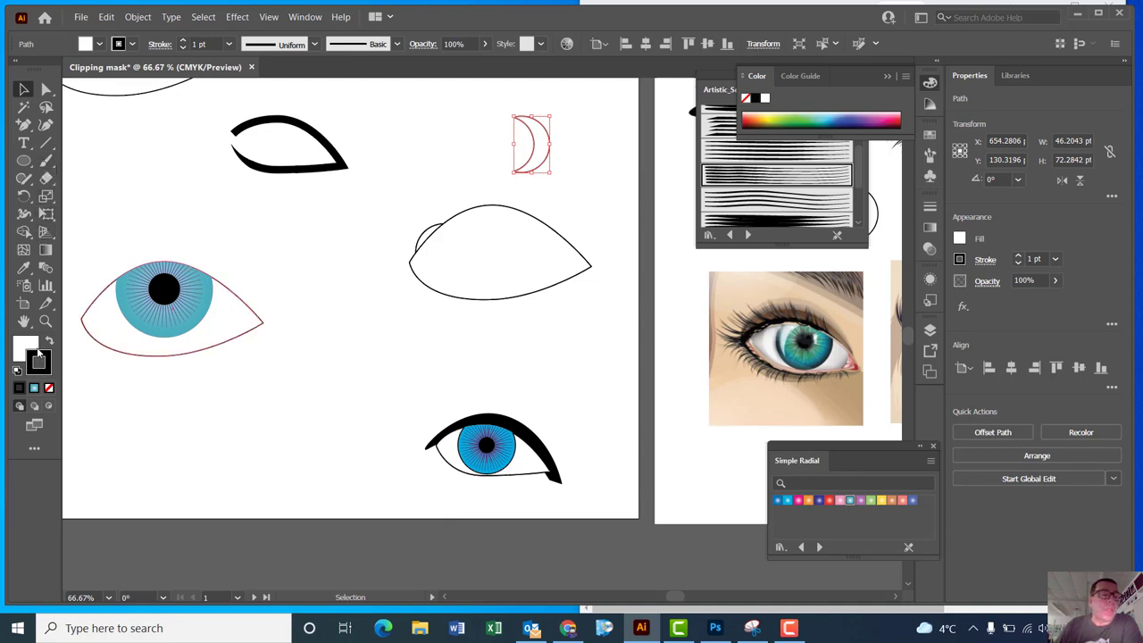
left_click(48, 390)
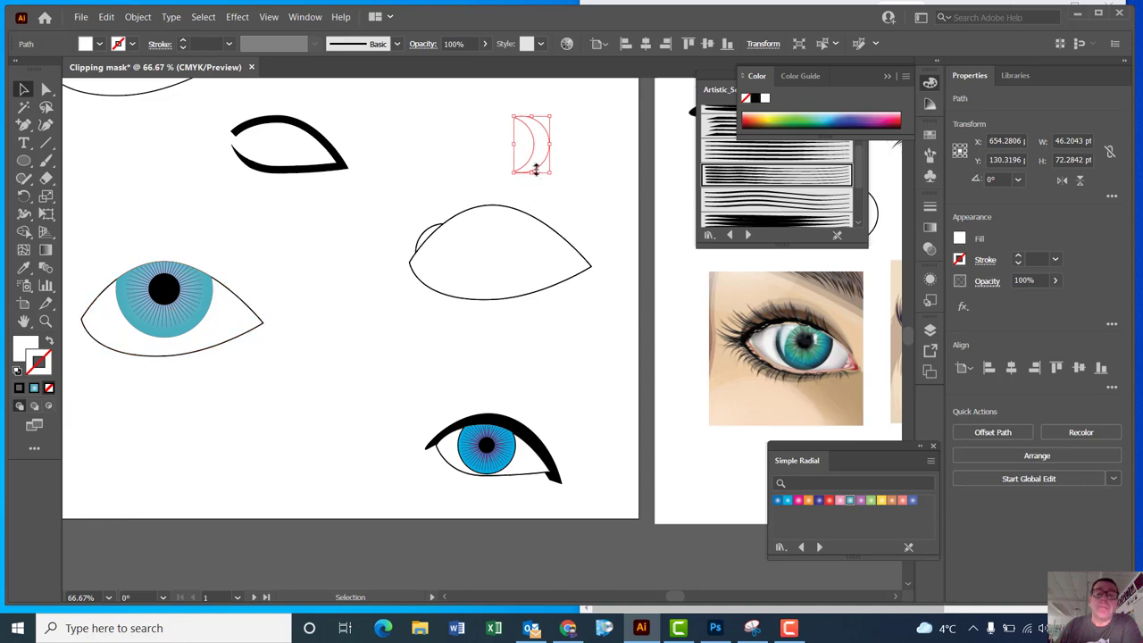
Bring the white crescent to the front and fit it along the blue iris's left side, about 34 by 48 pt, rotated about 188°.
mouse_move(535, 166)
left_mouse_down()
mouse_move(489, 301)
mouse_move(494, 502)
mouse_move(490, 487)
left_mouse_up()
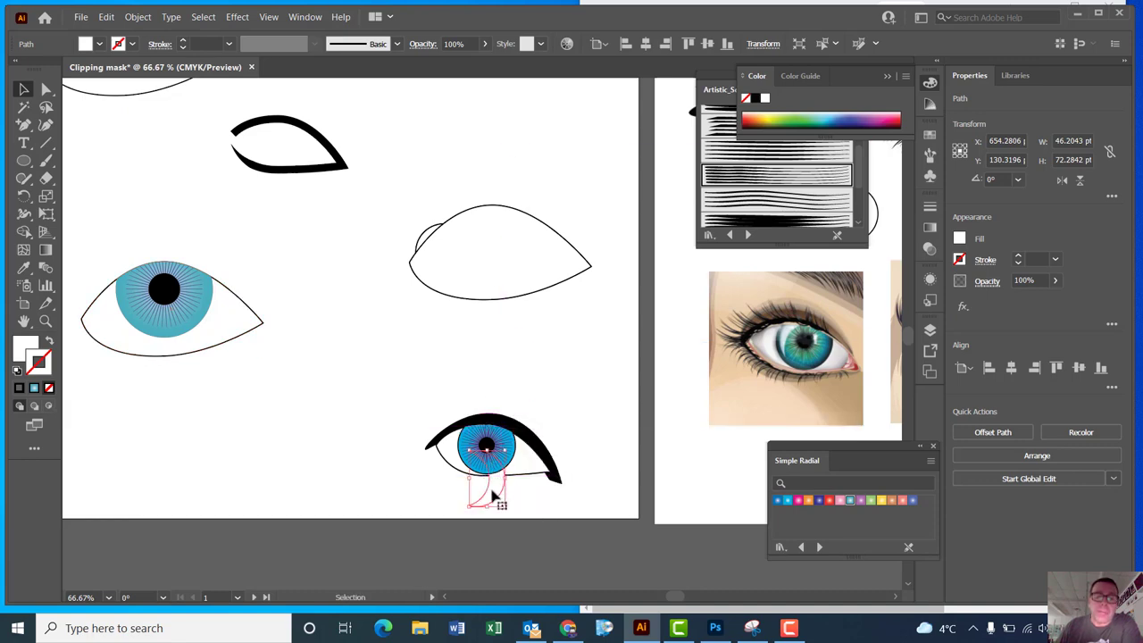
right_click(490, 487)
mouse_move(580, 421)
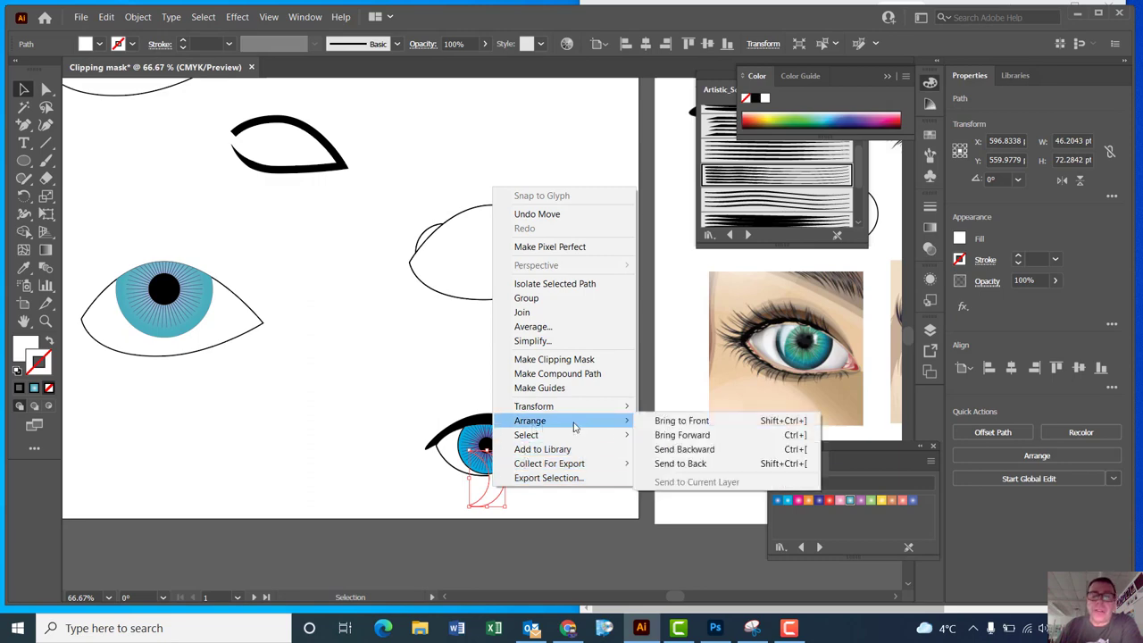
left_click(679, 421)
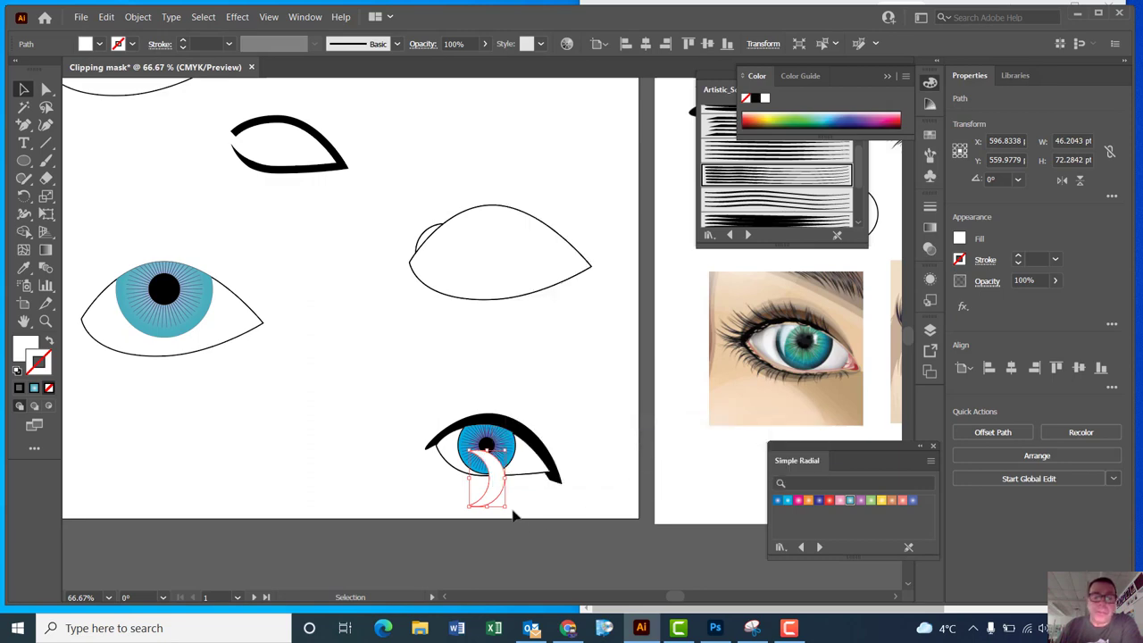
left_click_drag(506, 512, 481, 483)
left_click_drag(480, 484, 475, 463)
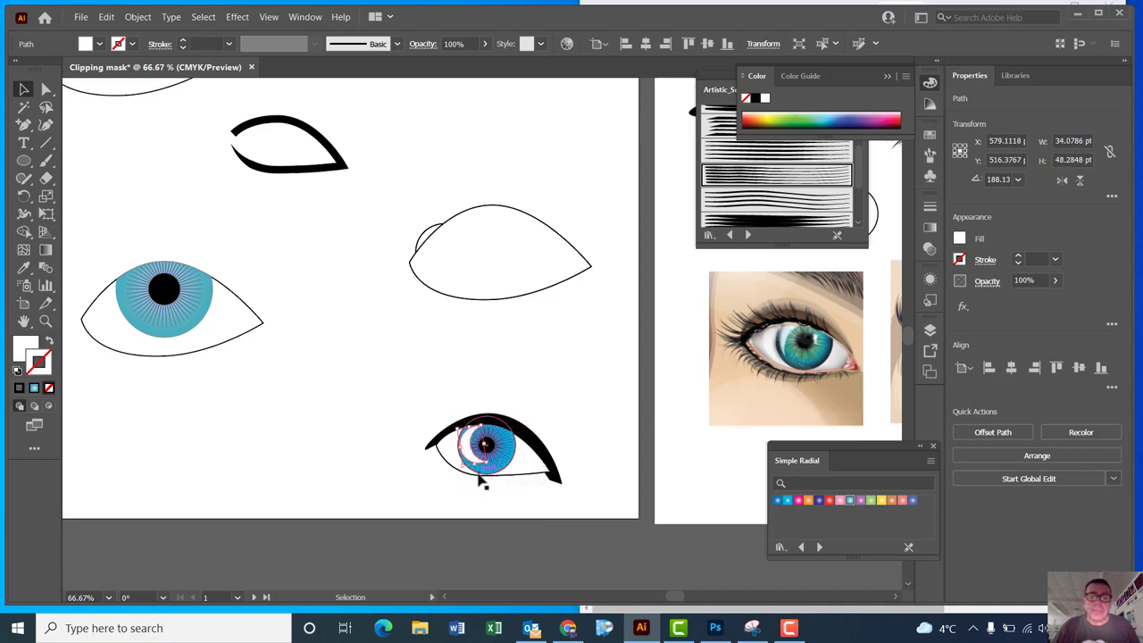
Set the crescent highlight's opacity to 26% and adjust its placement within the blue iris.
left_click(929, 248)
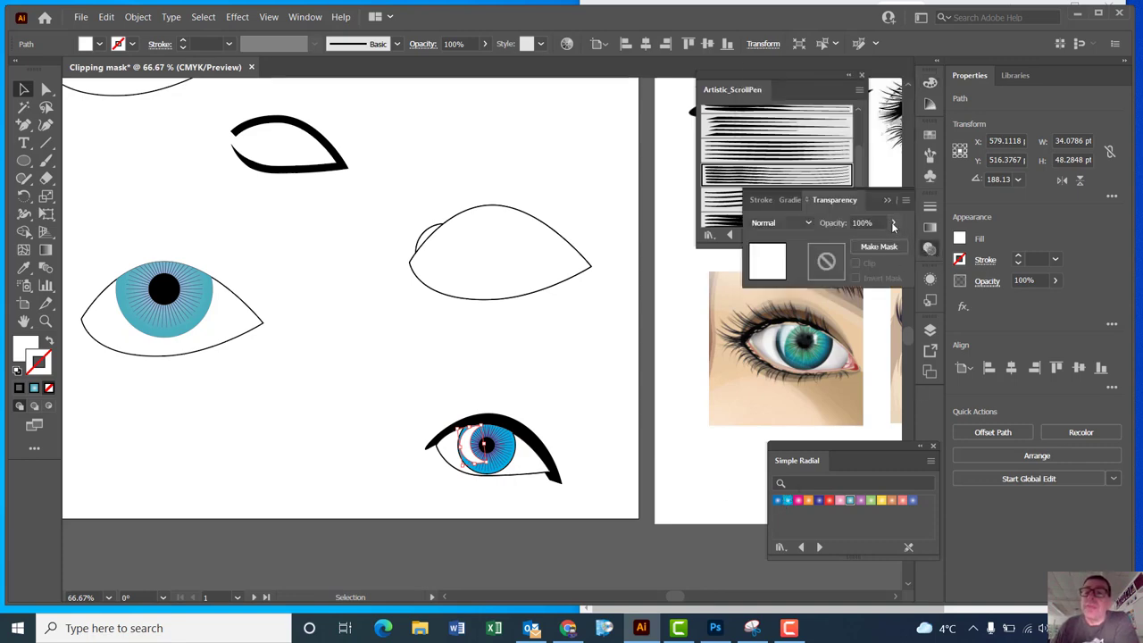
left_click(892, 222)
left_click_drag(892, 242, 847, 239)
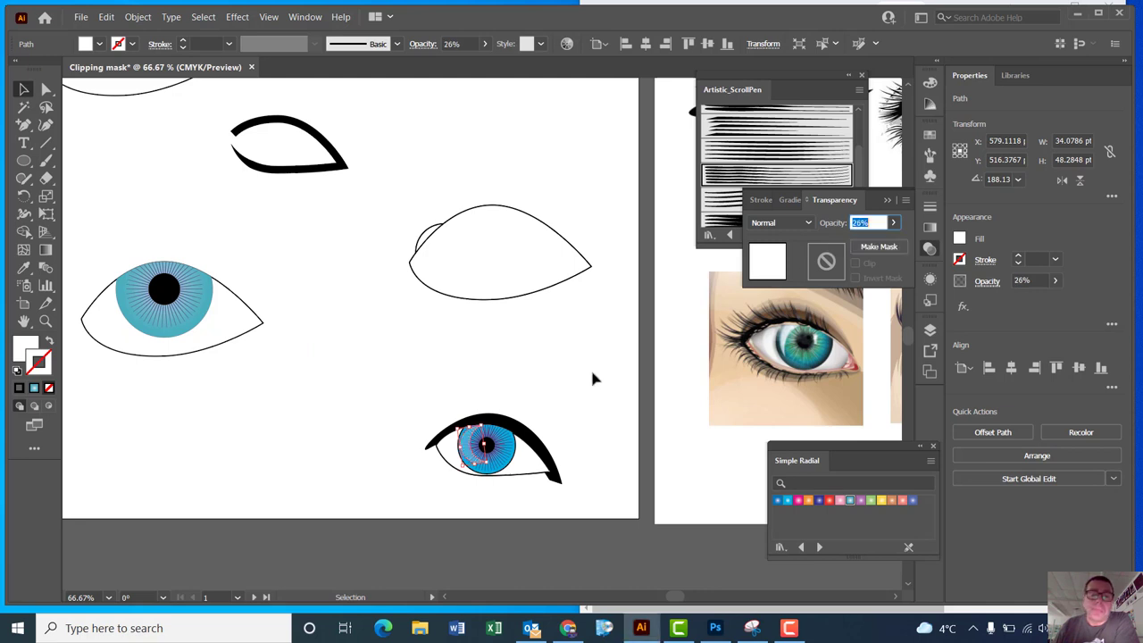
left_click(569, 386)
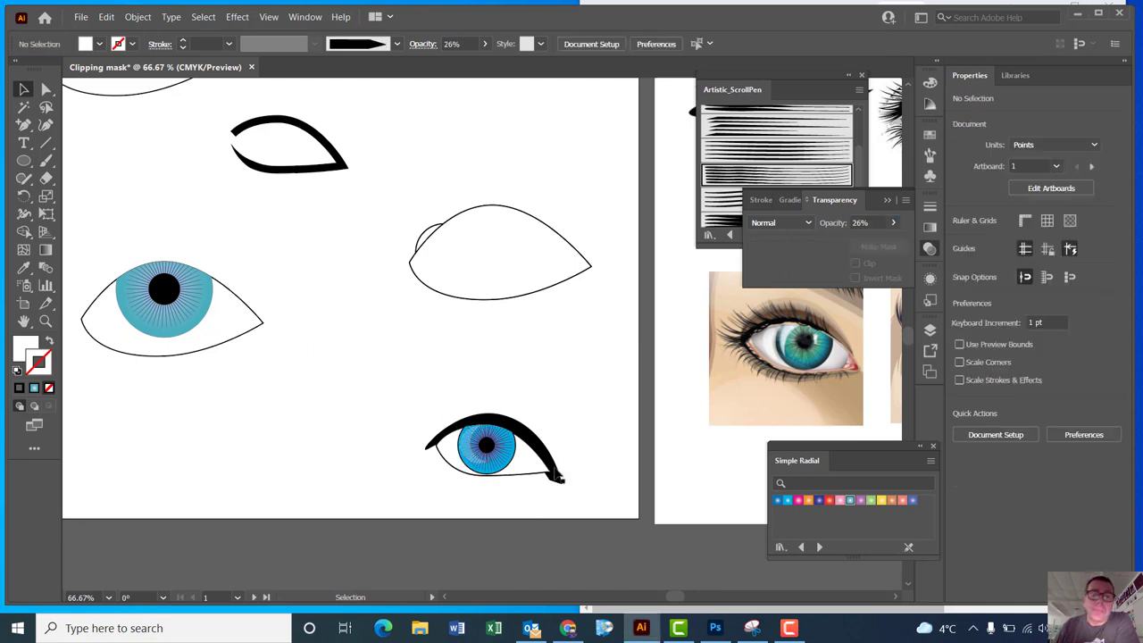
left_click(471, 465)
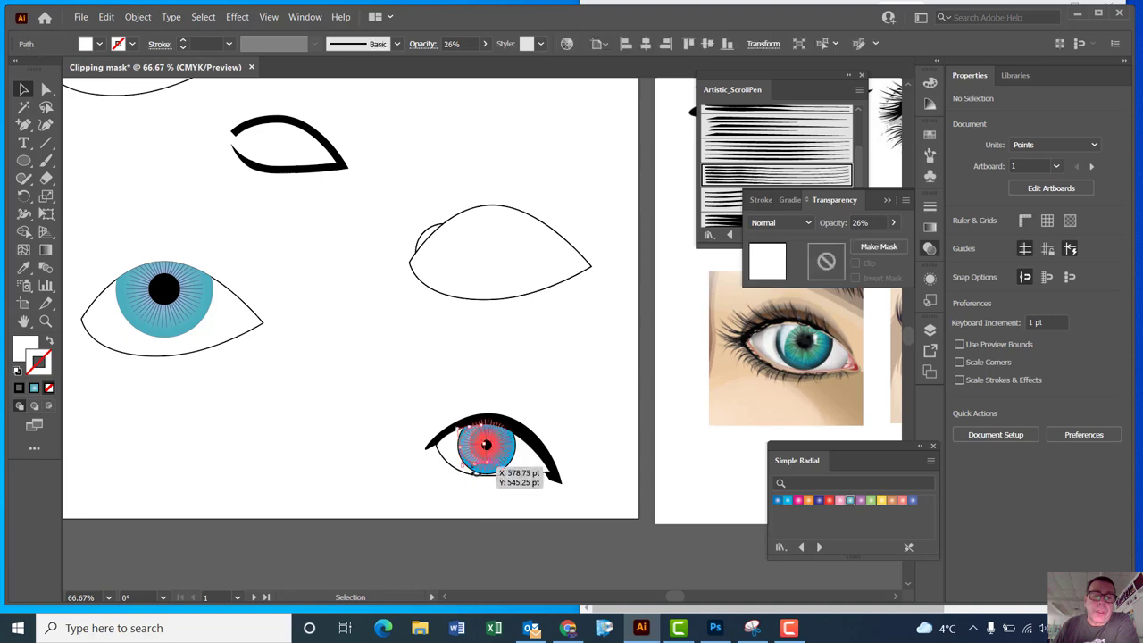
left_click_drag(473, 464, 476, 469)
left_click(483, 515)
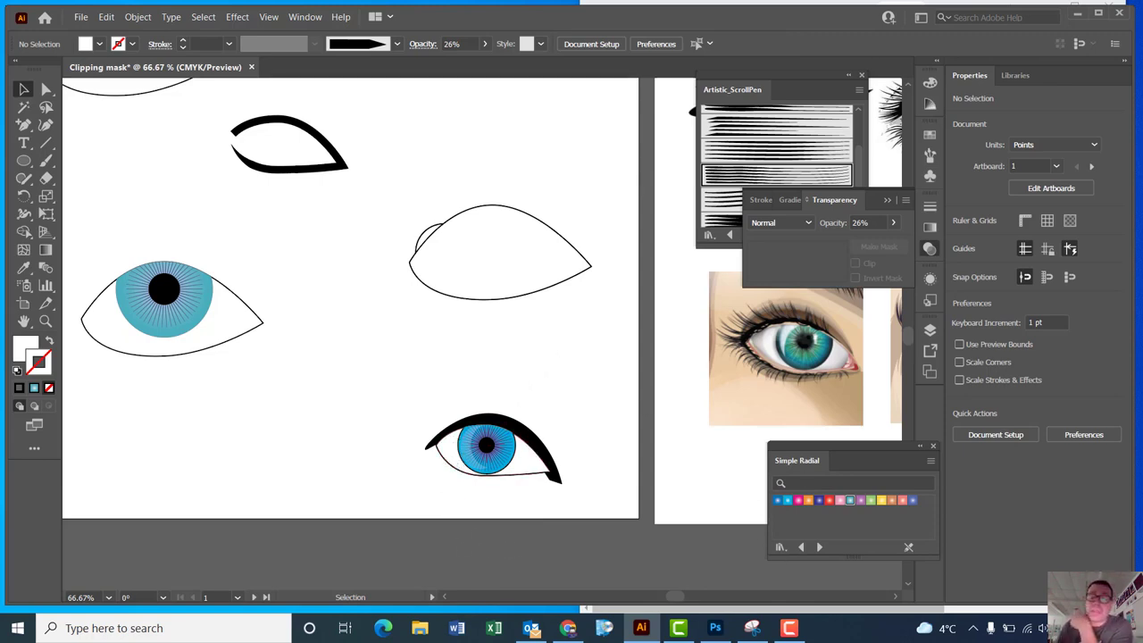
Open the Hair and Fur symbol library and place the Black Hair 1 symbol above the small blue eye.
mouse_move(674, 603)
left_mouse_down()
mouse_move(694, 595)
mouse_move(675, 603)
left_mouse_up()
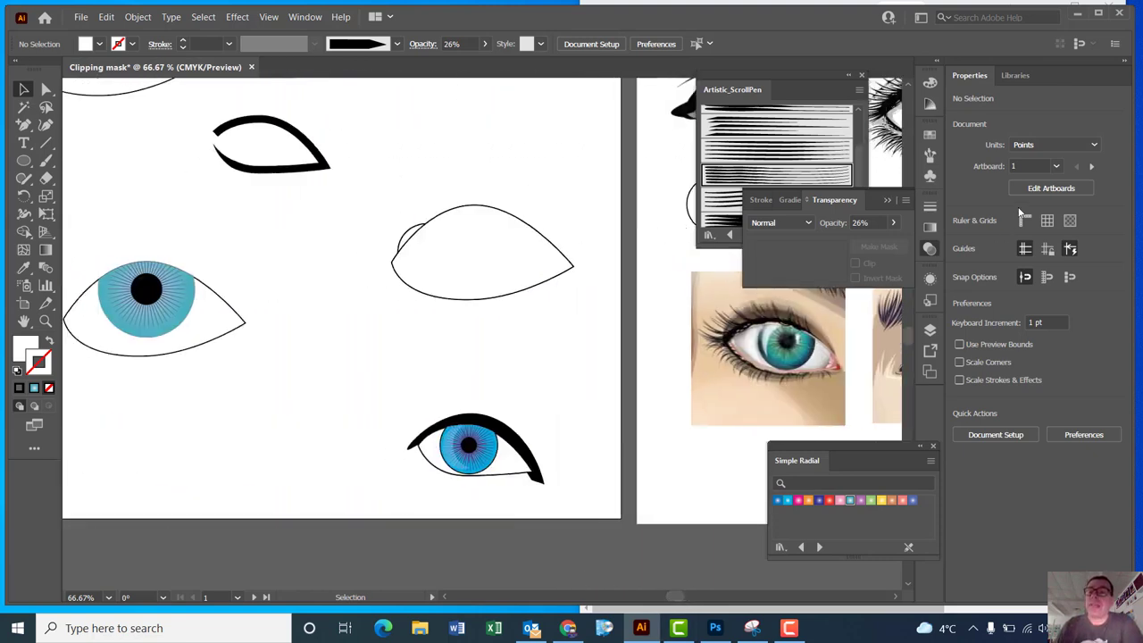
left_click(929, 161)
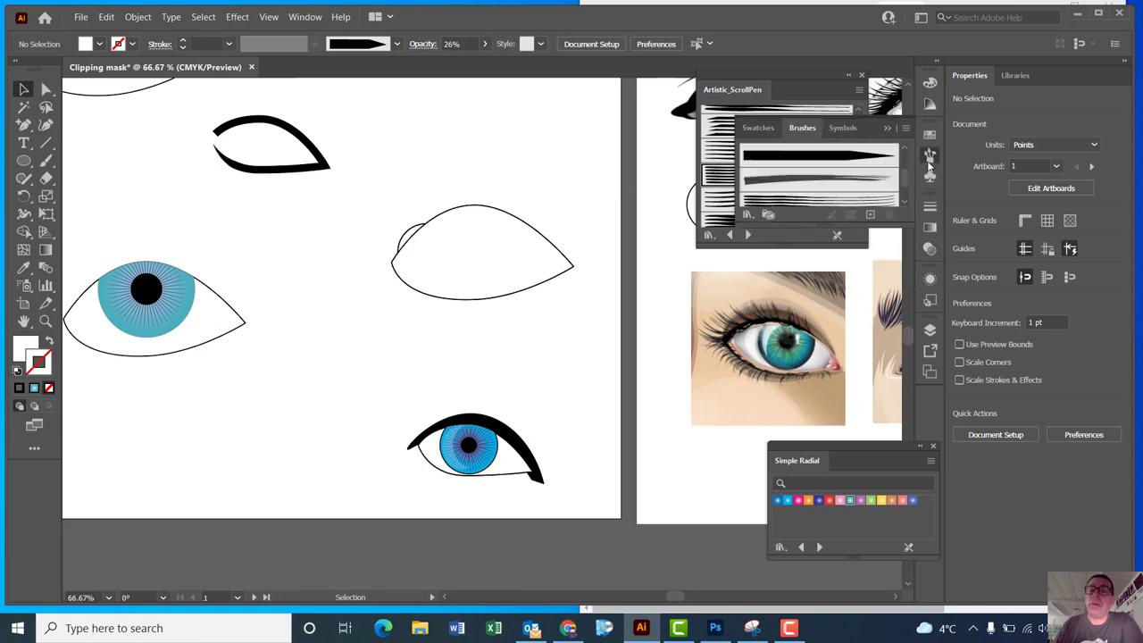
left_click(842, 128)
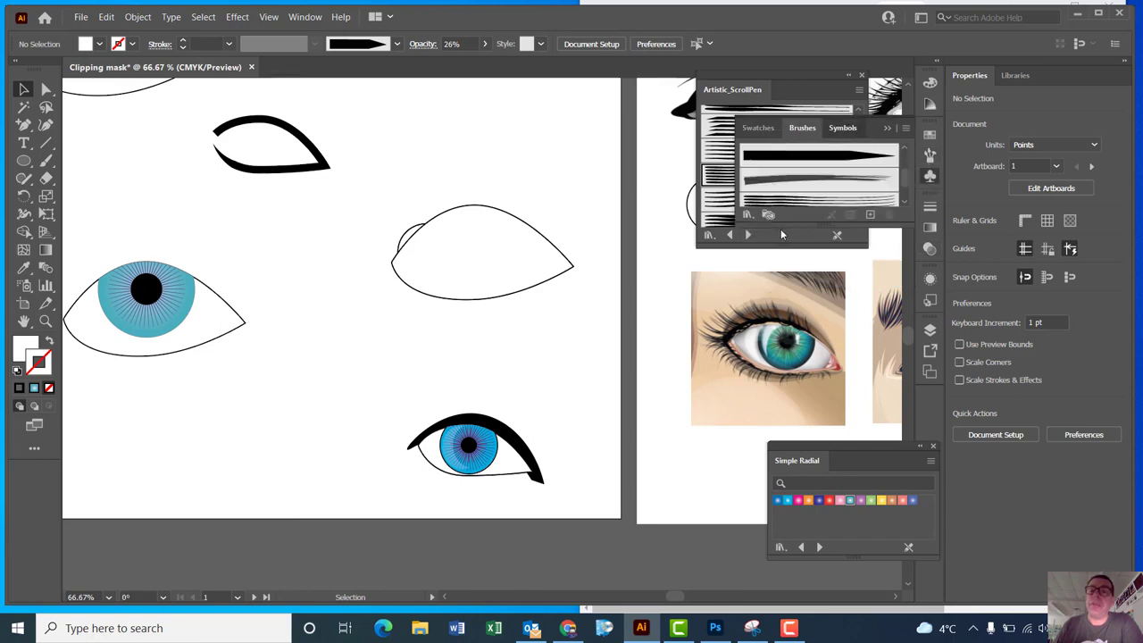
left_click(746, 214)
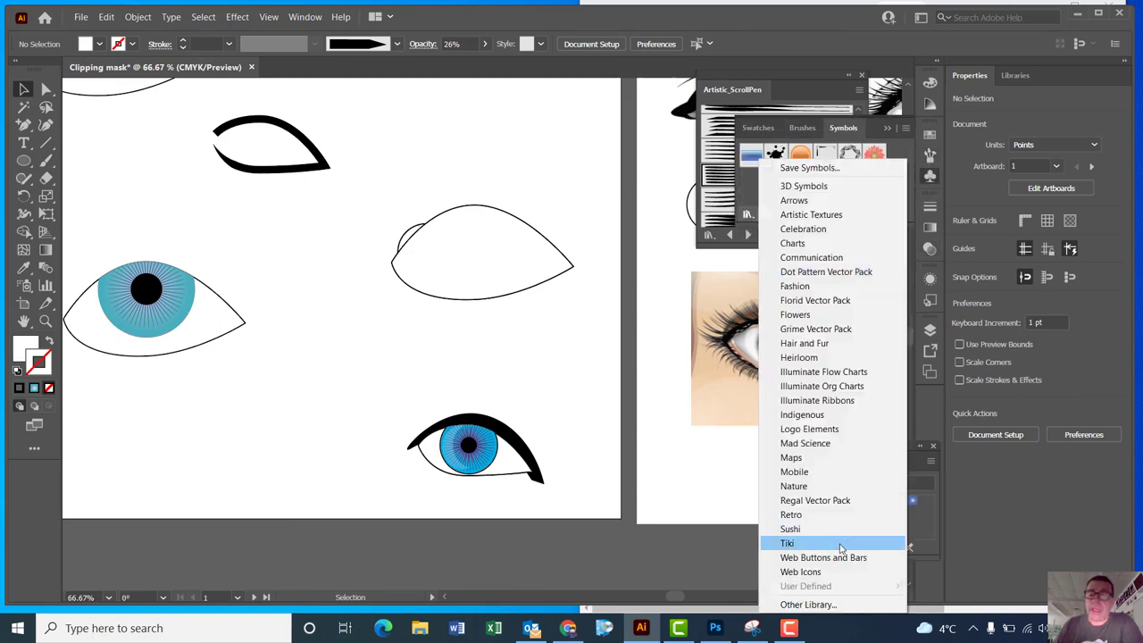
left_click(808, 343)
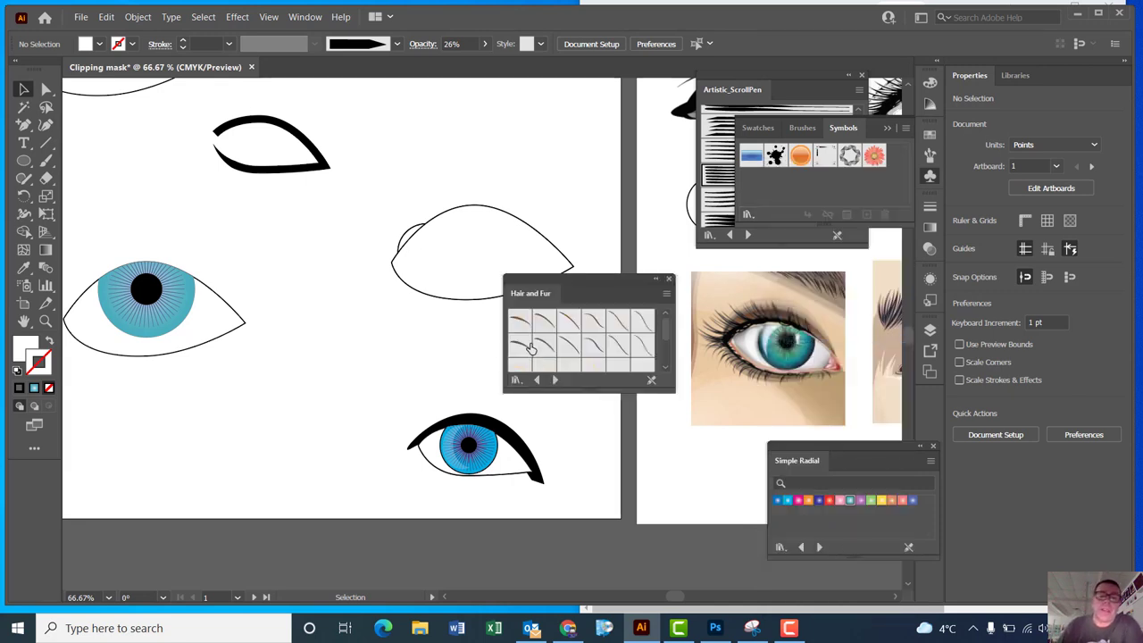
left_click_drag(520, 345, 417, 387)
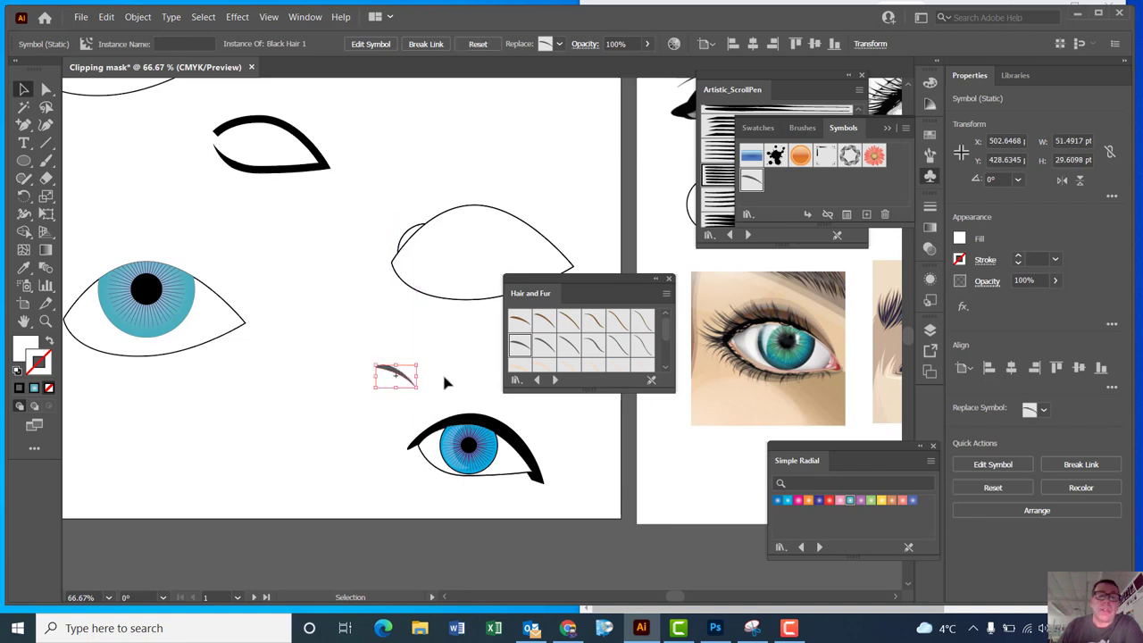
Break the hair's link to its symbol and fill it with solid black.
left_click(27, 351)
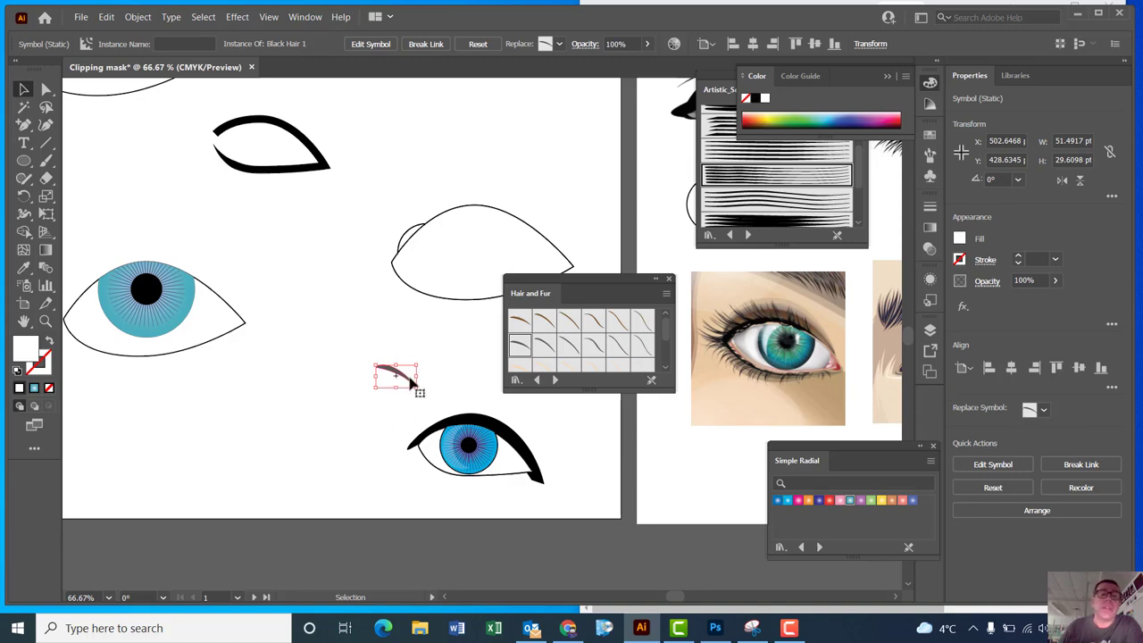
left_click(429, 45)
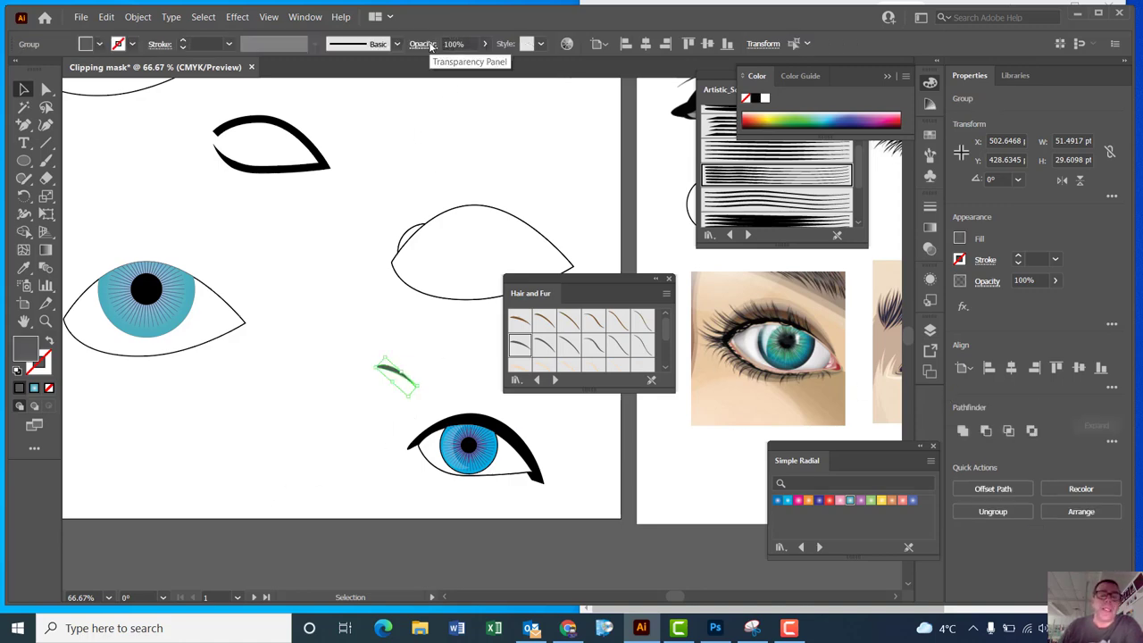
left_click(755, 99)
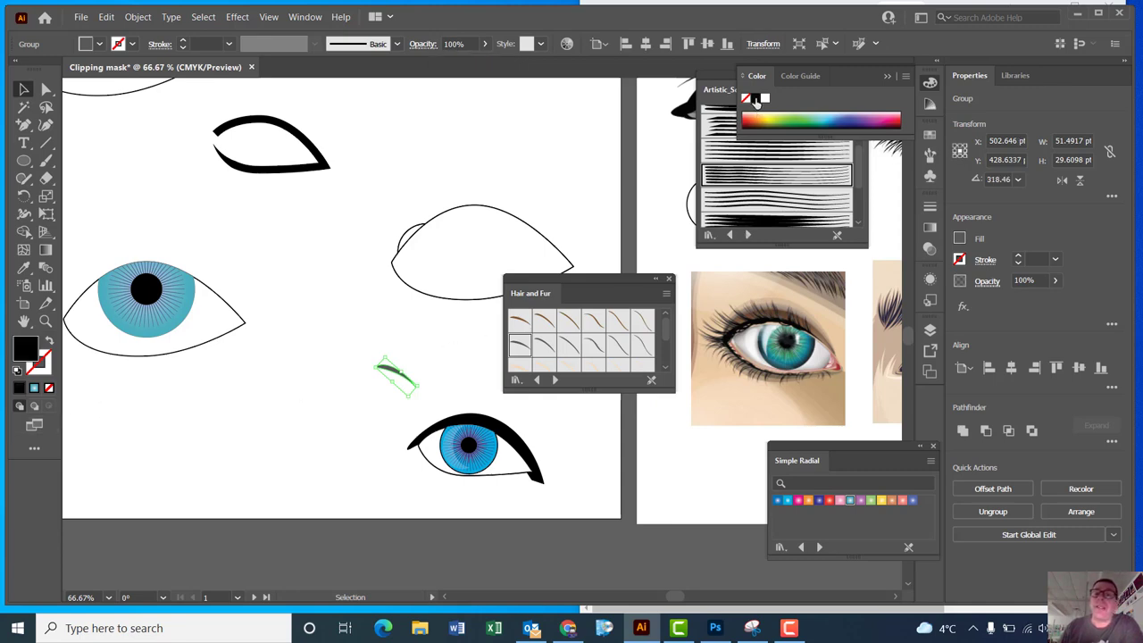
left_click(446, 389)
Rotate the black hair to about 72° and place it as a lash near the left end of the black upper lid.
left_click(413, 386)
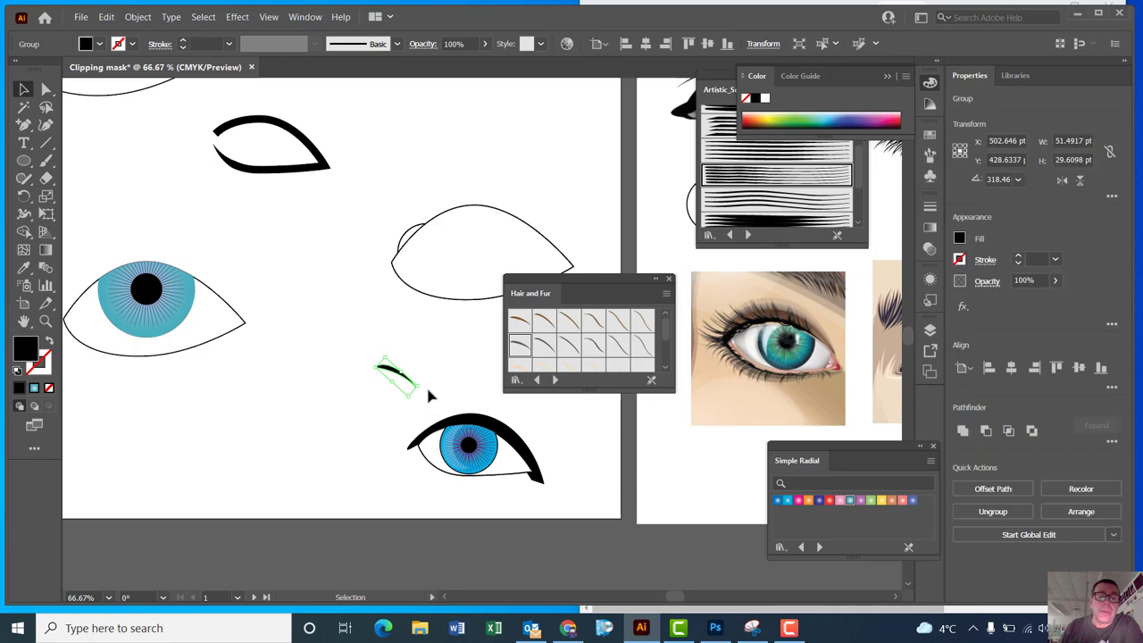
mouse_move(428, 392)
left_mouse_down()
mouse_move(428, 357)
mouse_move(403, 326)
mouse_move(396, 398)
mouse_move(423, 435)
left_mouse_up()
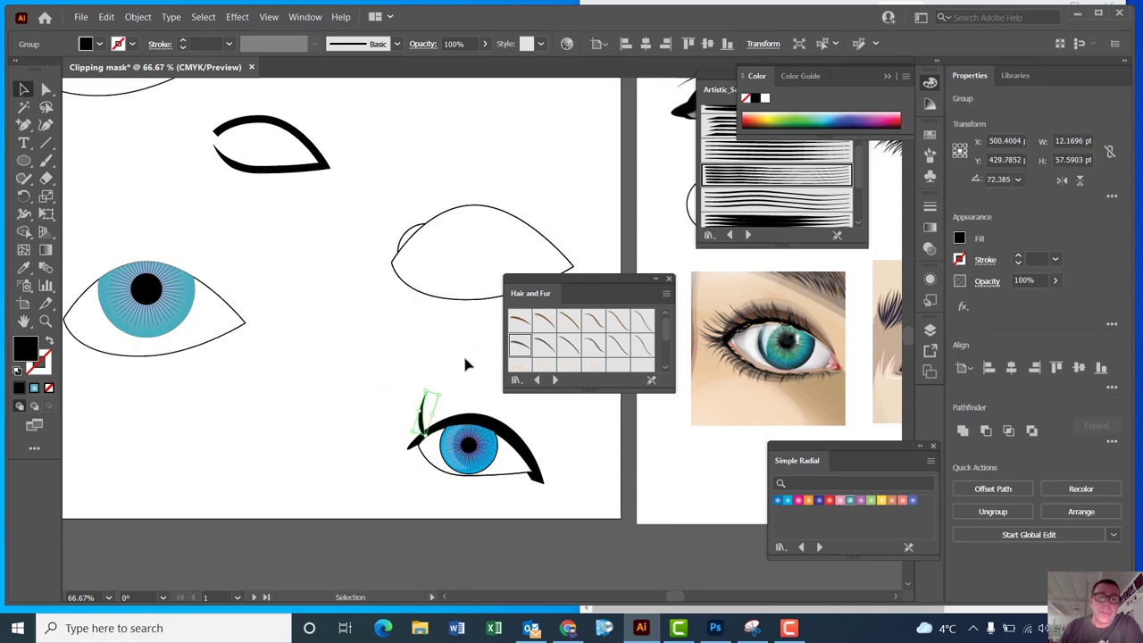
left_click(464, 364)
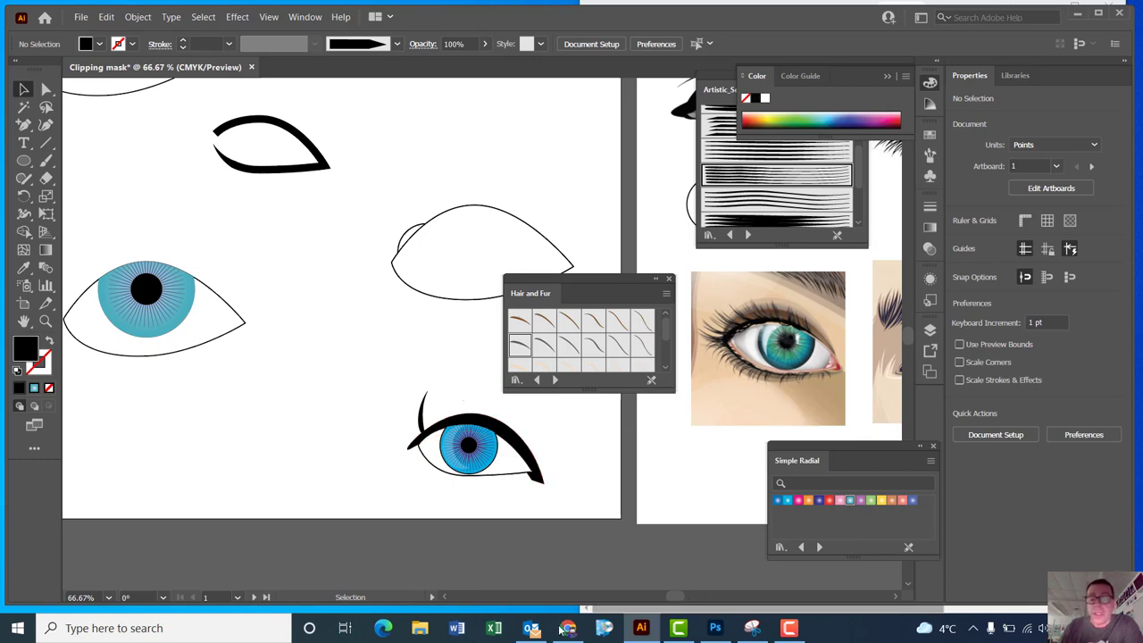
Move the Hair and Fur library clear of the reference artboard and examine the eyelashes on the reference eyes.
left_click_drag(676, 600, 689, 597)
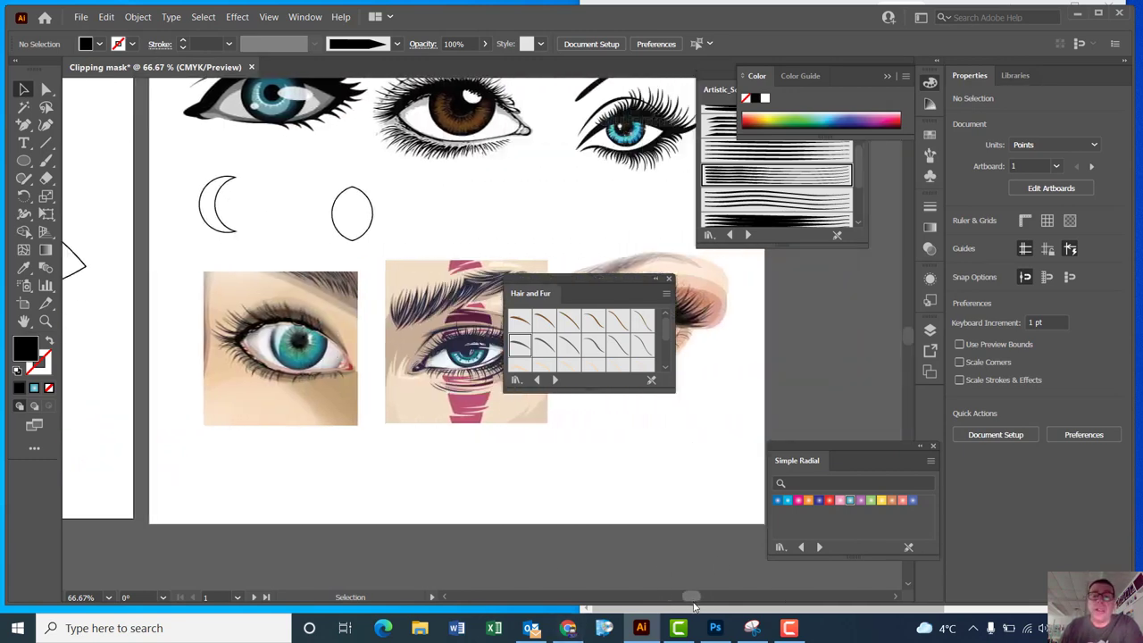
left_click_drag(589, 290, 728, 491)
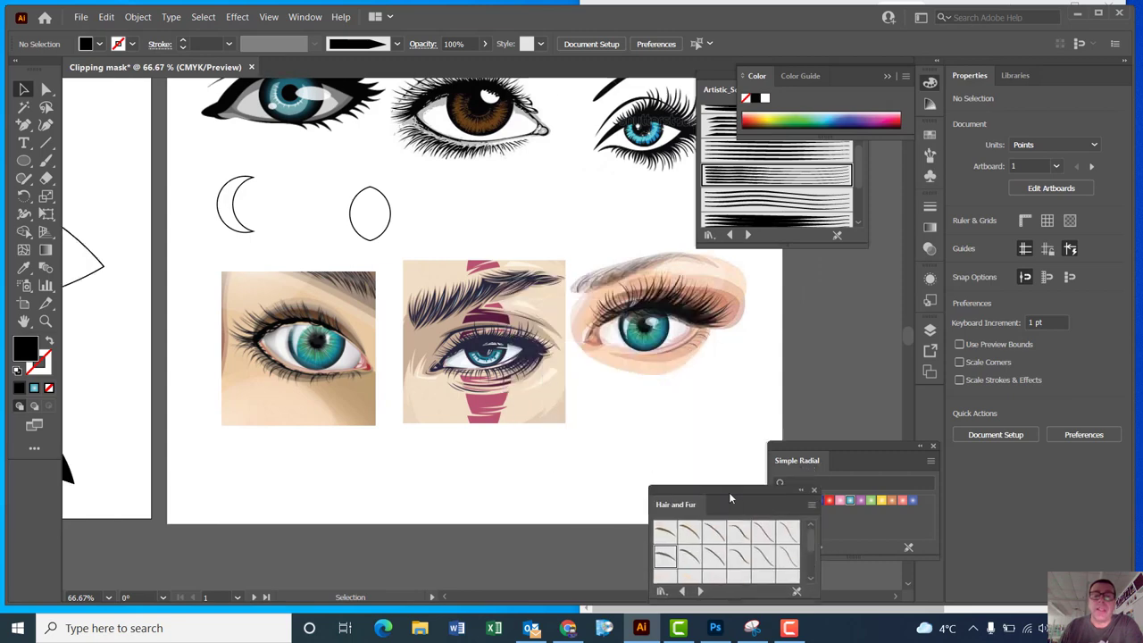
scroll(785, 378, "up", 2)
scroll(784, 393, "up", 2)
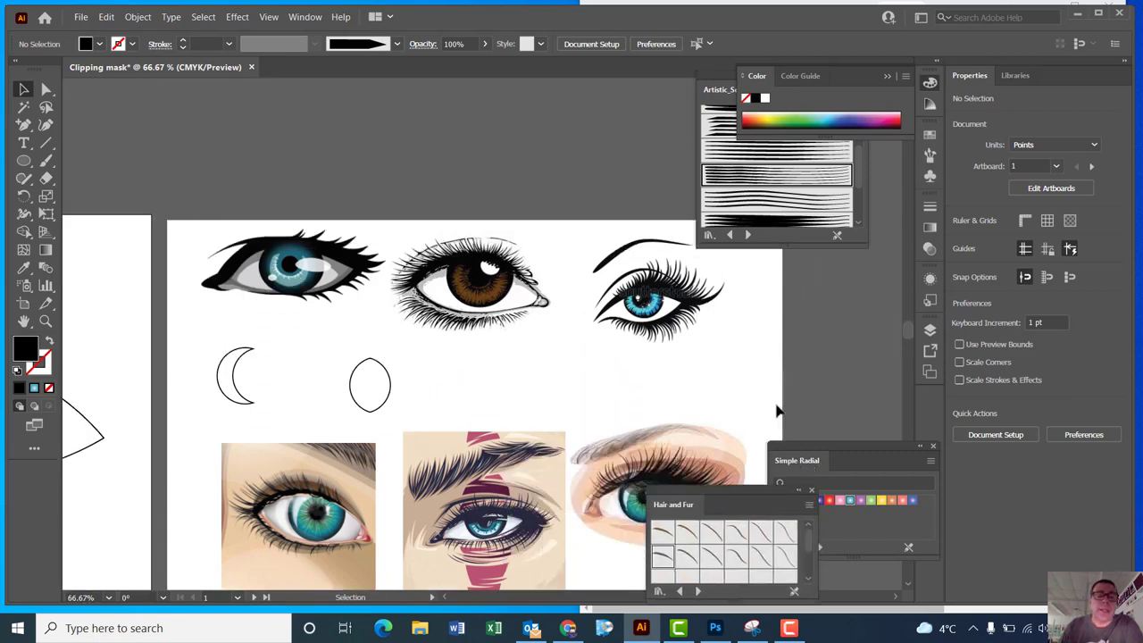
scroll(775, 412, "down", 1)
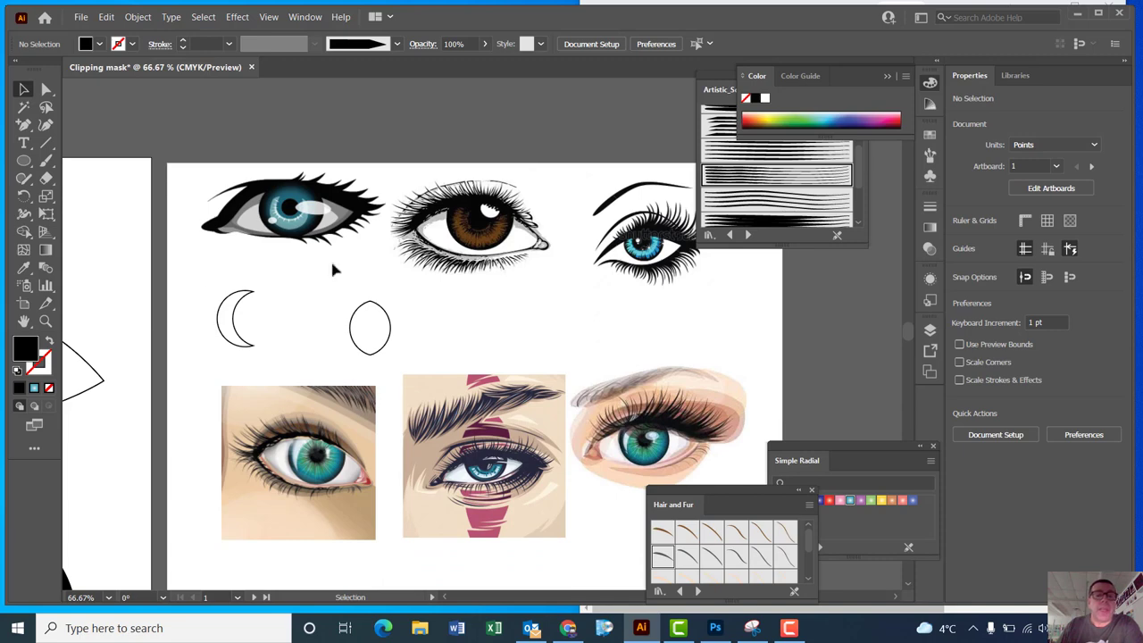